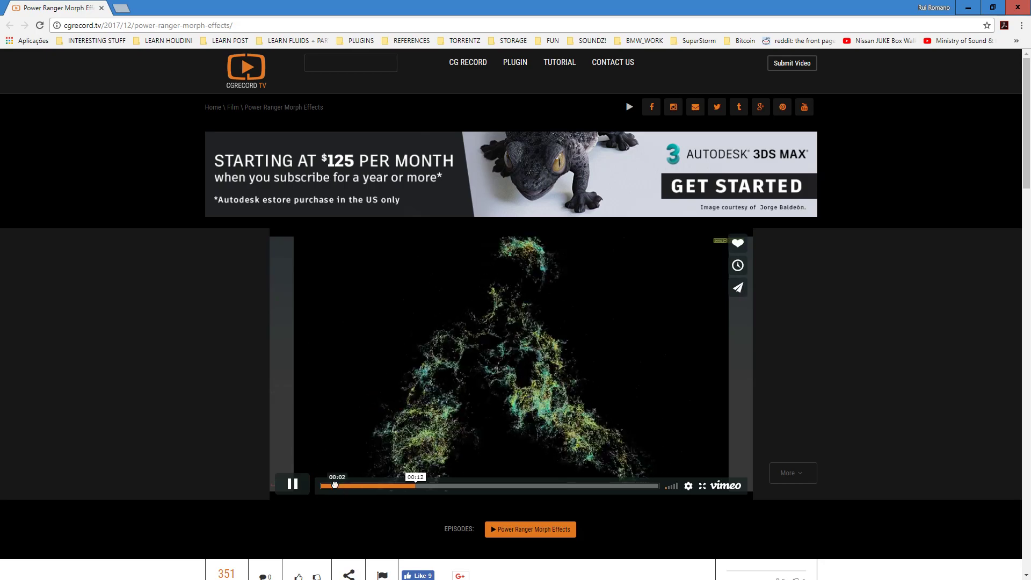
Step: Review the opening seconds of the Power Ranger morph effects video, pause it and switch to 3ds Max
click(293, 485)
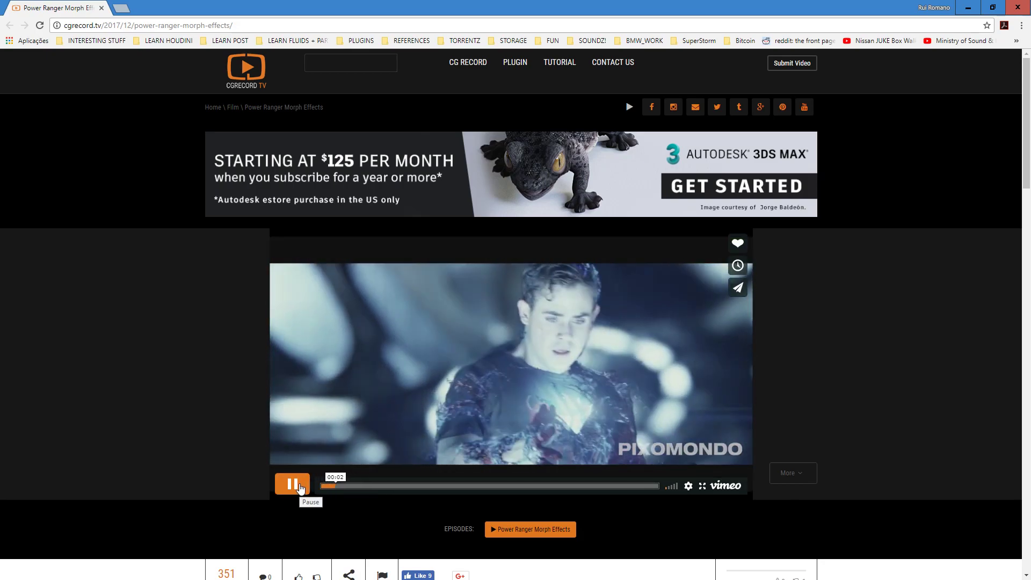
click(303, 486)
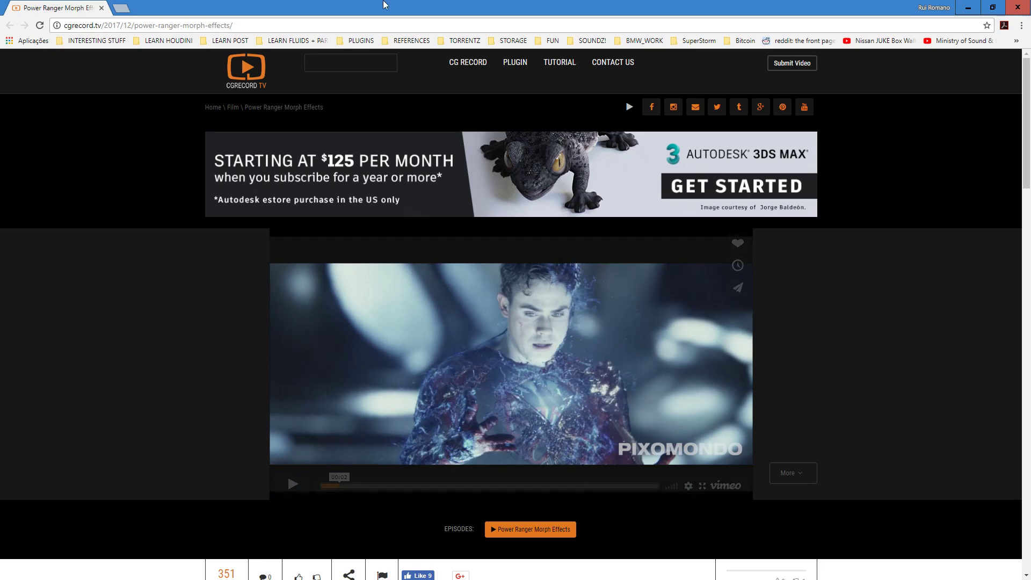
click(969, 8)
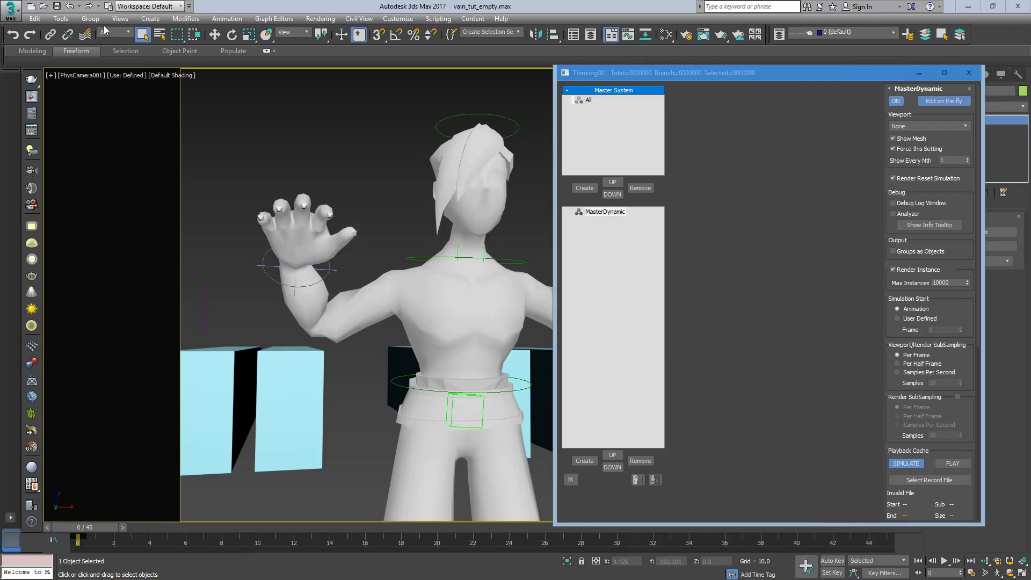
Step: Play the saved viewport preview animation _scene.avi in an enlarged player window and close the player after viewing
click(61, 18)
mouse_move(107, 313)
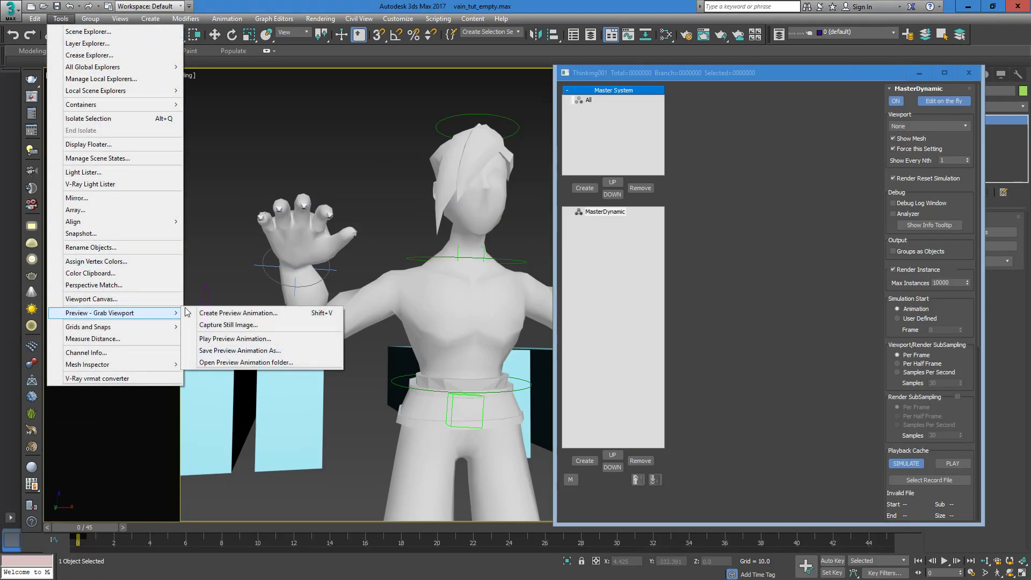
click(236, 339)
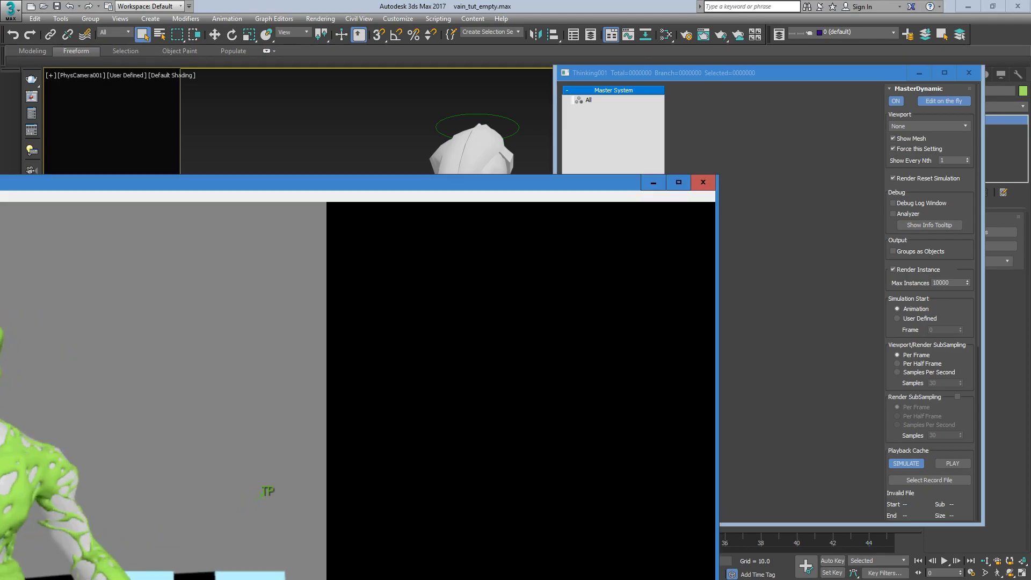
drag(0, 181, 472, 132)
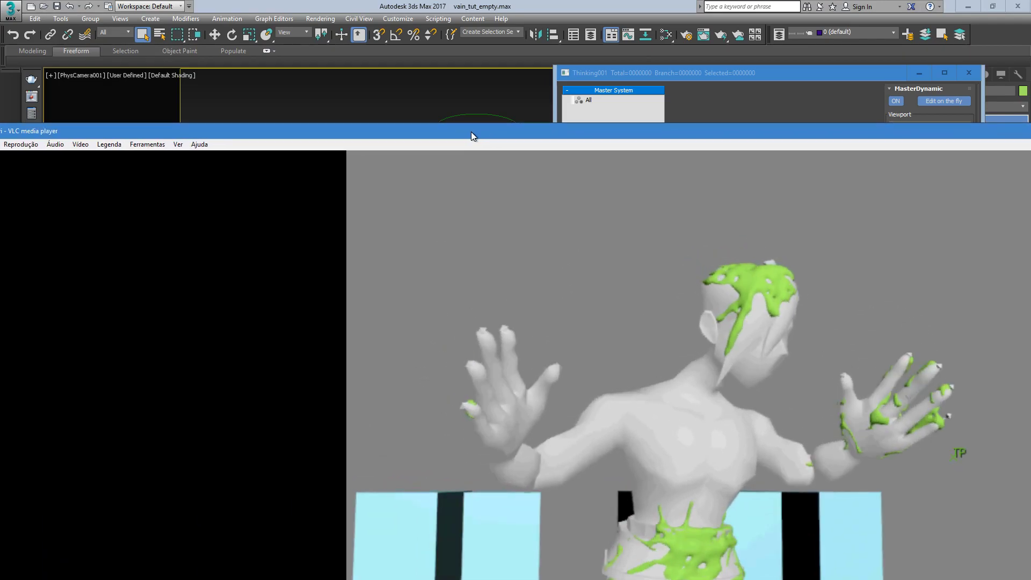
double_click(471, 132)
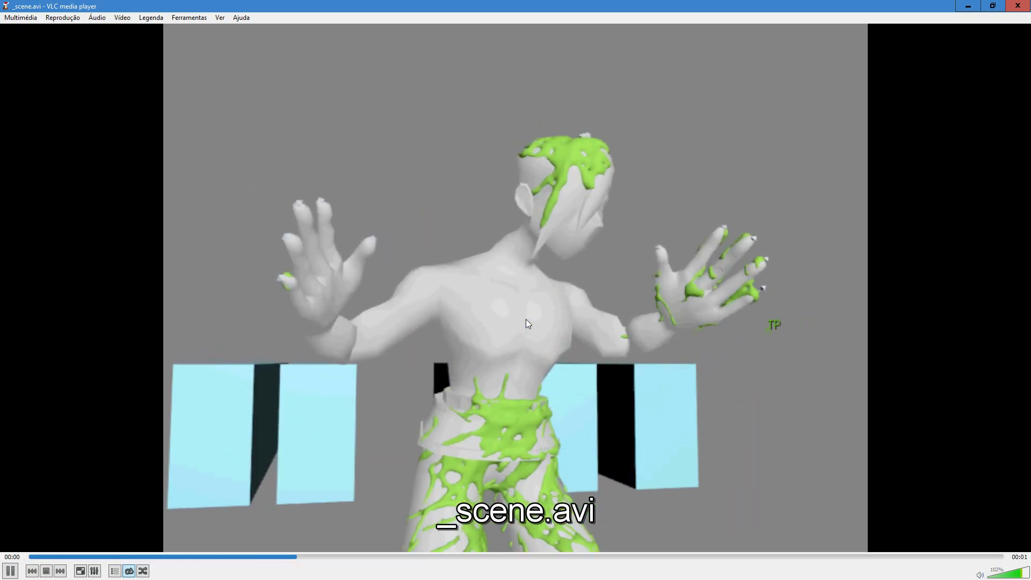
click(1020, 7)
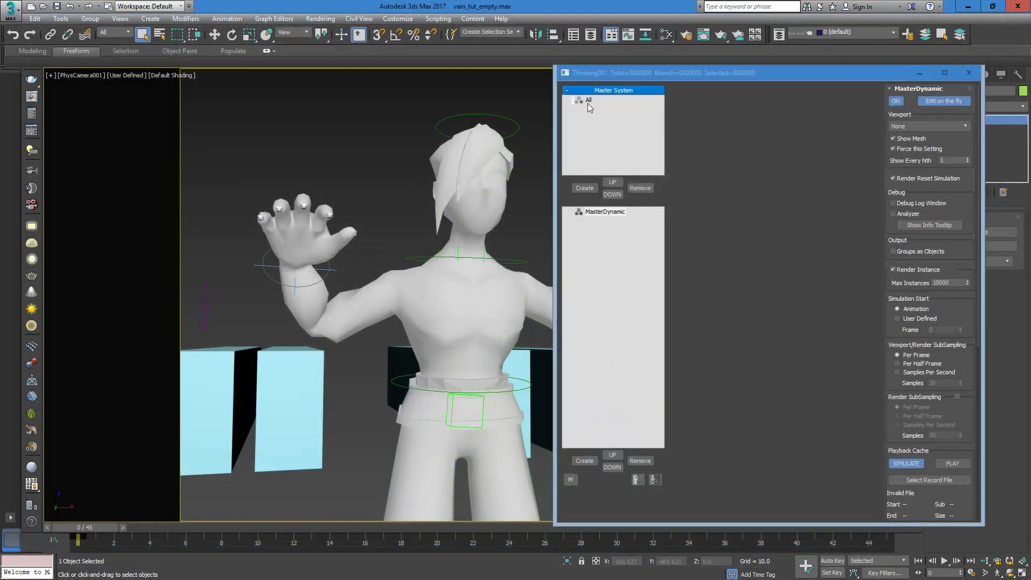
Step: Create three particle groups under All in the thinkingParticles Master System
drag(629, 75, 685, 60)
click(597, 174)
click(597, 175)
click(597, 175)
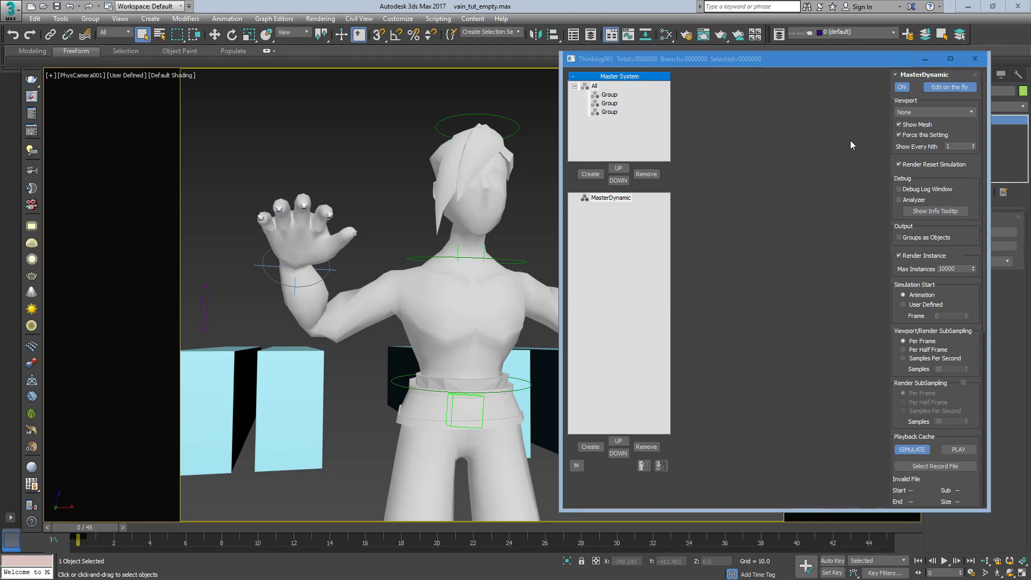
Step: Create four DynamicSets under MasterDynamic
click(620, 198)
click(590, 447)
click(591, 447)
click(590, 447)
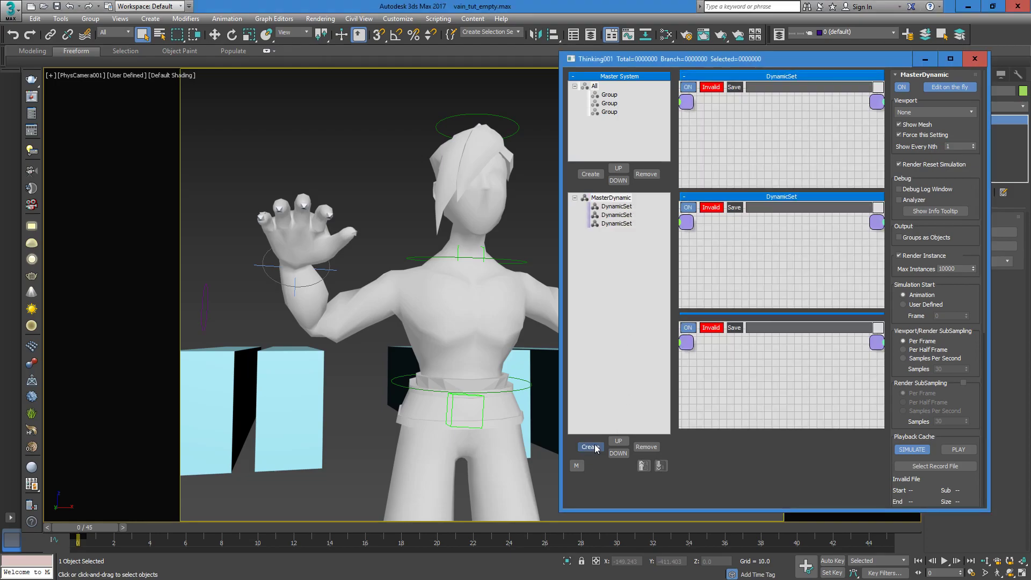
click(591, 447)
Step: Rename the first particle group as Inactive
click(610, 95)
click(609, 95)
text(Inactive)
key(Return)
drag(680, 59, 663, 60)
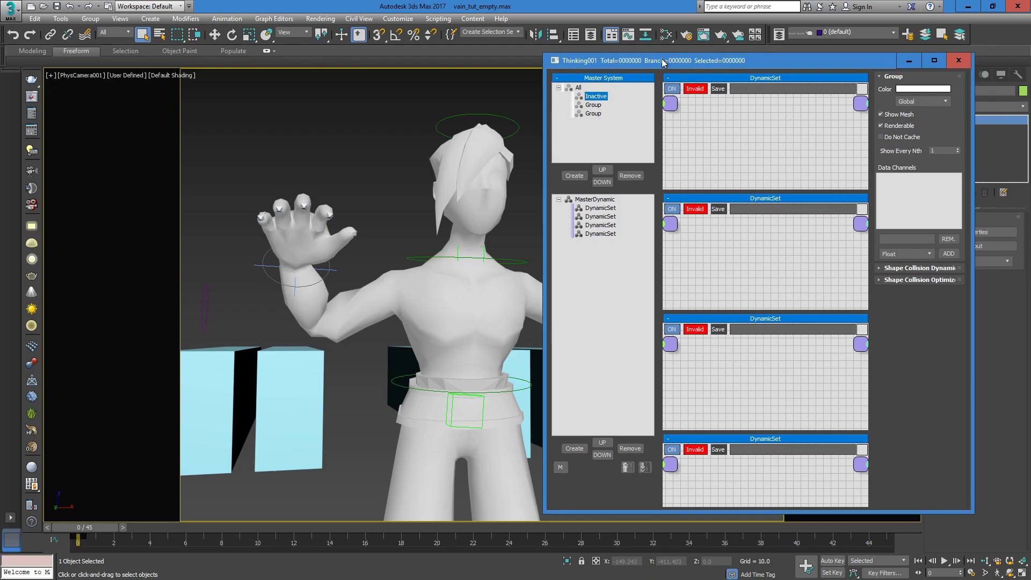
Step: Rename the second particle group as Active and the third as Trail
click(597, 105)
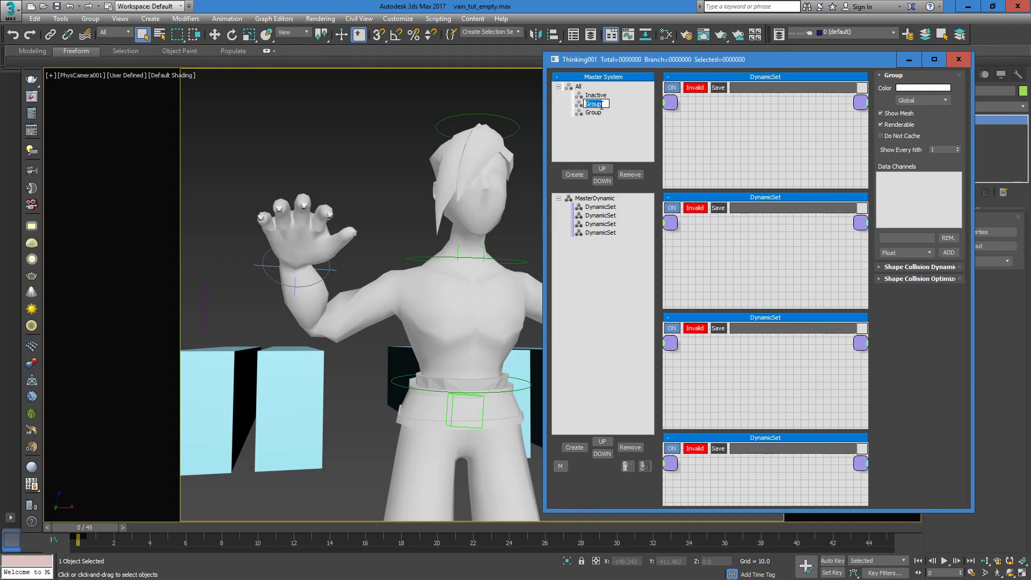
text(Active)
key(Return)
drag(632, 54, 627, 49)
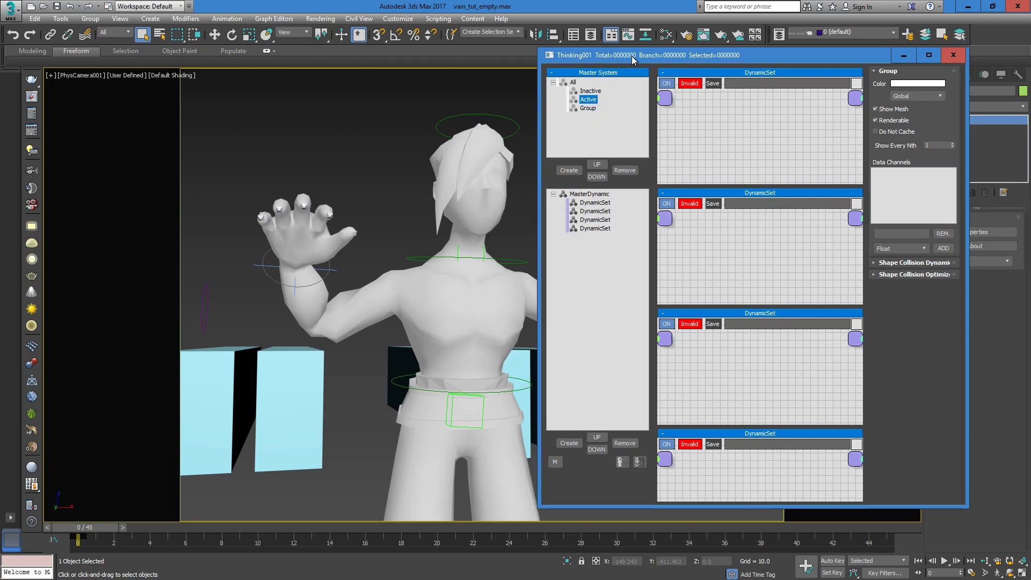
click(588, 108)
click(593, 110)
text(Trail)
key(Return)
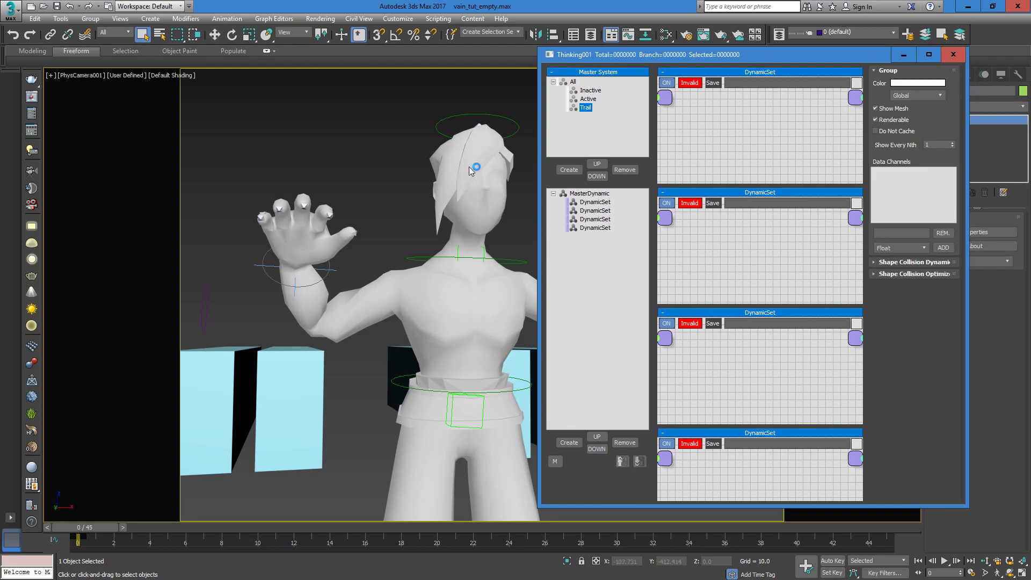
Step: Scrub through the character's animation and turn on edged faces in the camera viewport
click(481, 201)
drag(135, 534, 81, 540)
key(q)
key(F4)
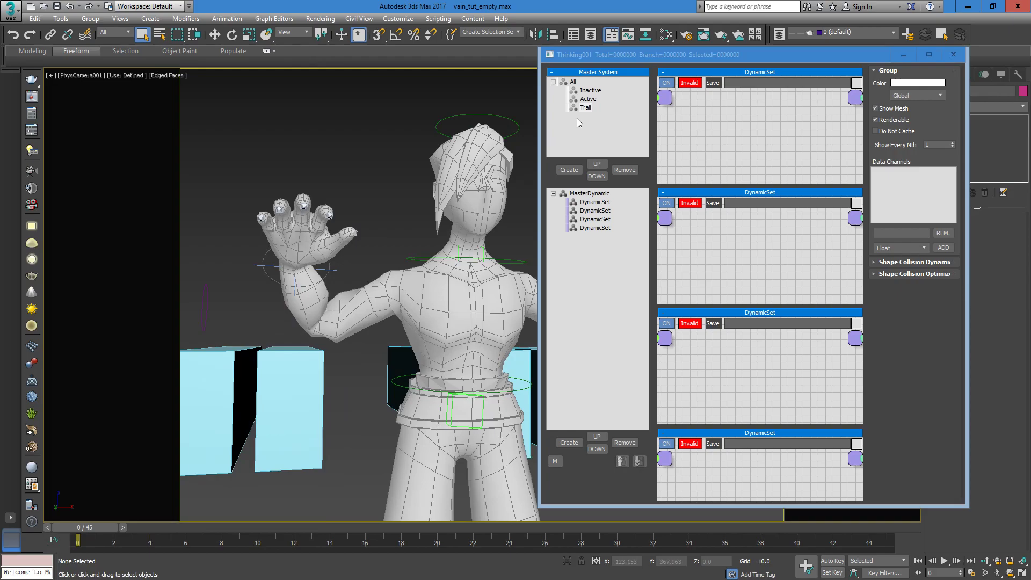
Step: Add the M3D_Generators "birth node surface" black box to the first DynamicSet
click(590, 202)
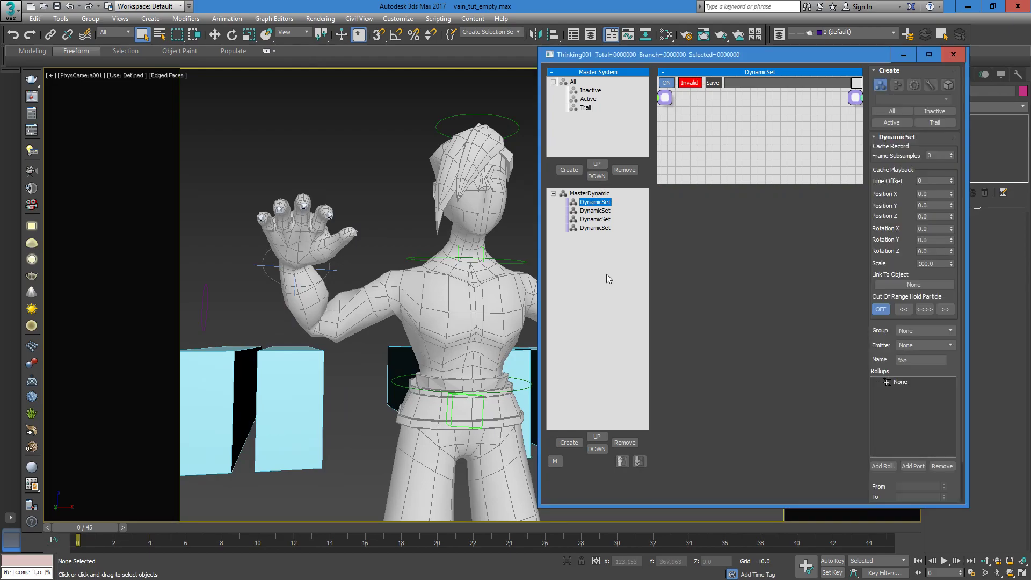
drag(721, 184, 727, 536)
right_click(727, 277)
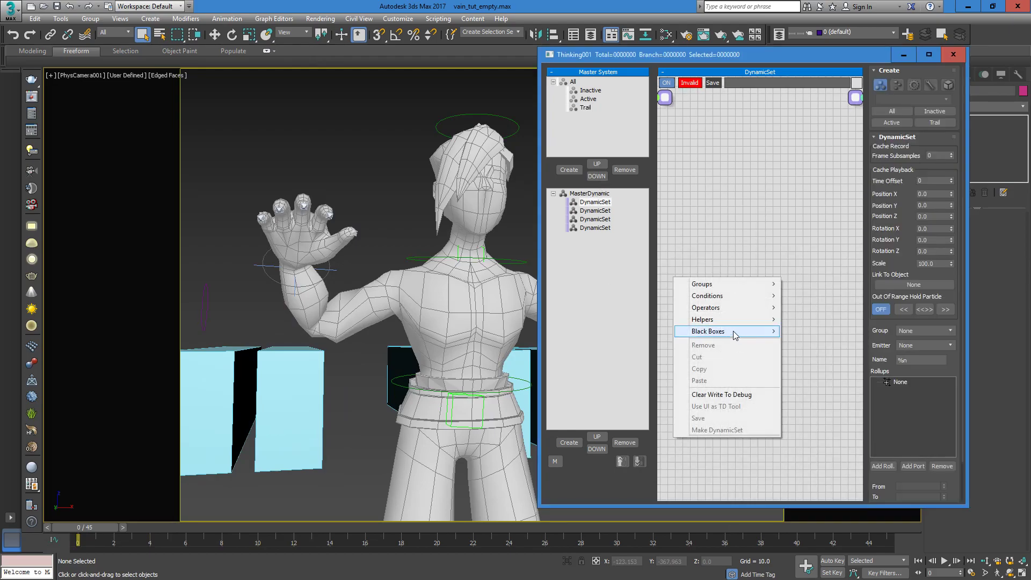
mouse_move(732, 331)
mouse_move(631, 402)
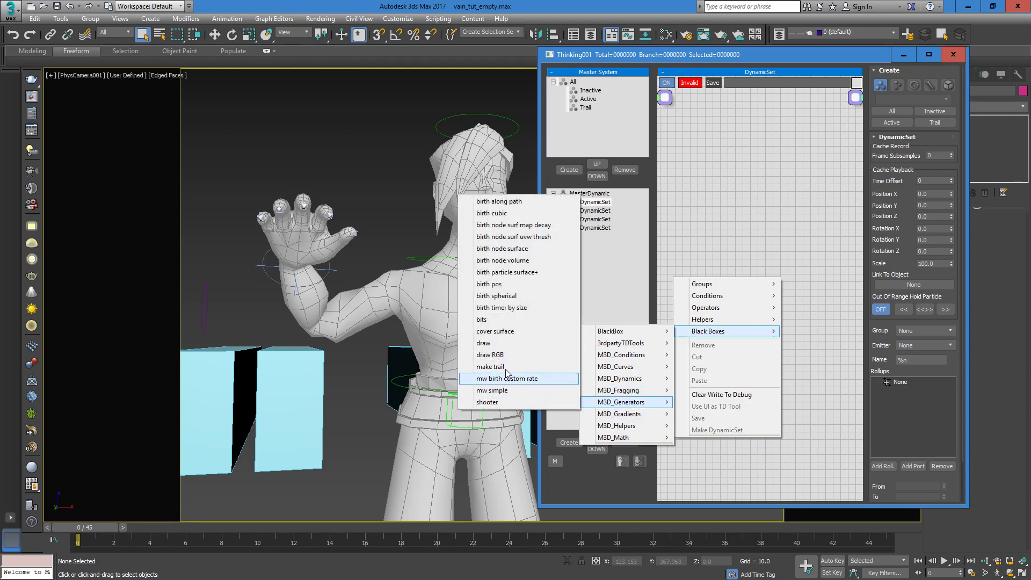
click(502, 248)
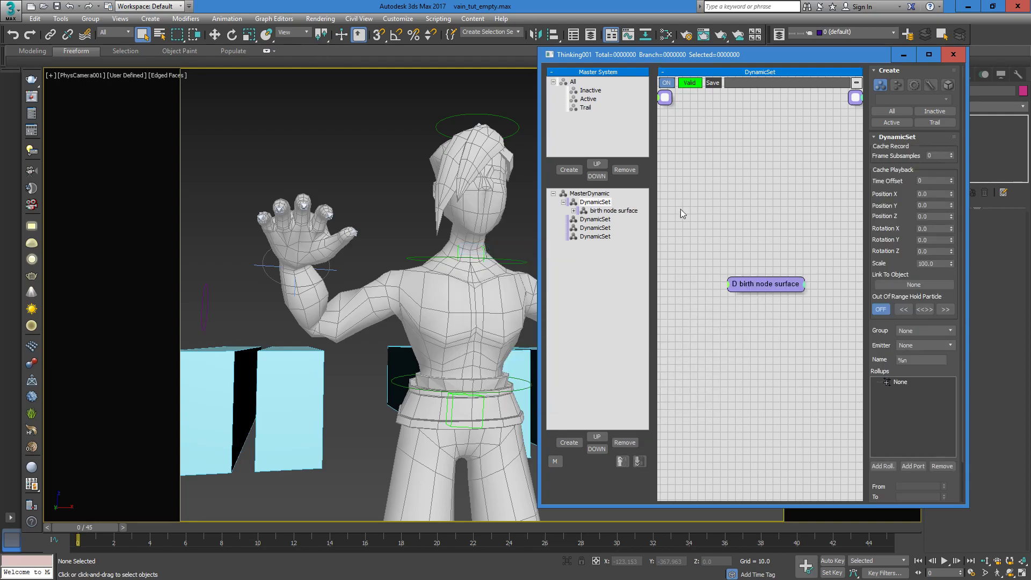
Step: Assign the character mesh Object012 to the Node helper inside birth node surface and test the particle birth on the timeline
click(574, 211)
click(606, 210)
middle_drag(713, 194, 779, 243)
click(706, 273)
click(926, 153)
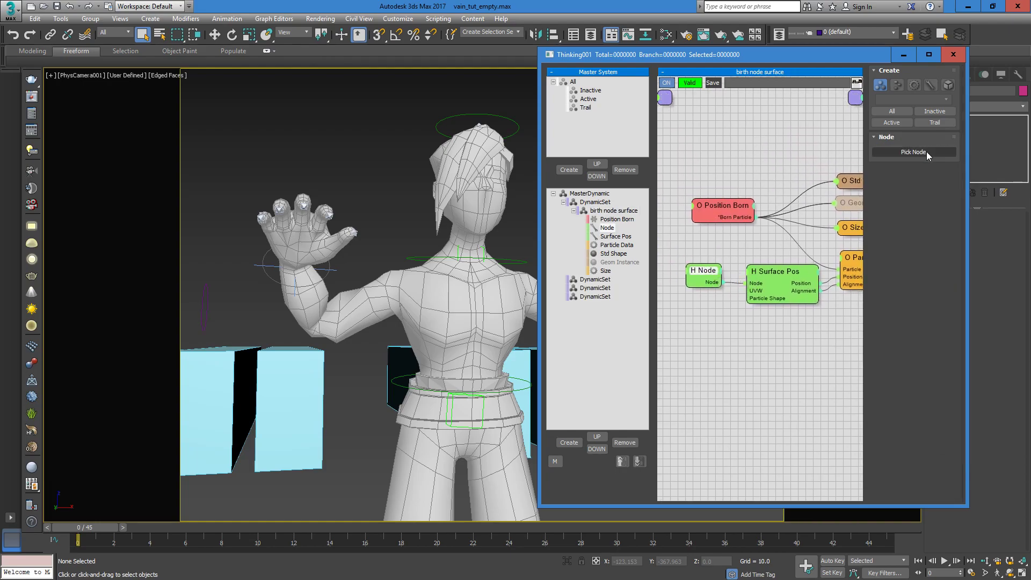
right_click(375, 233)
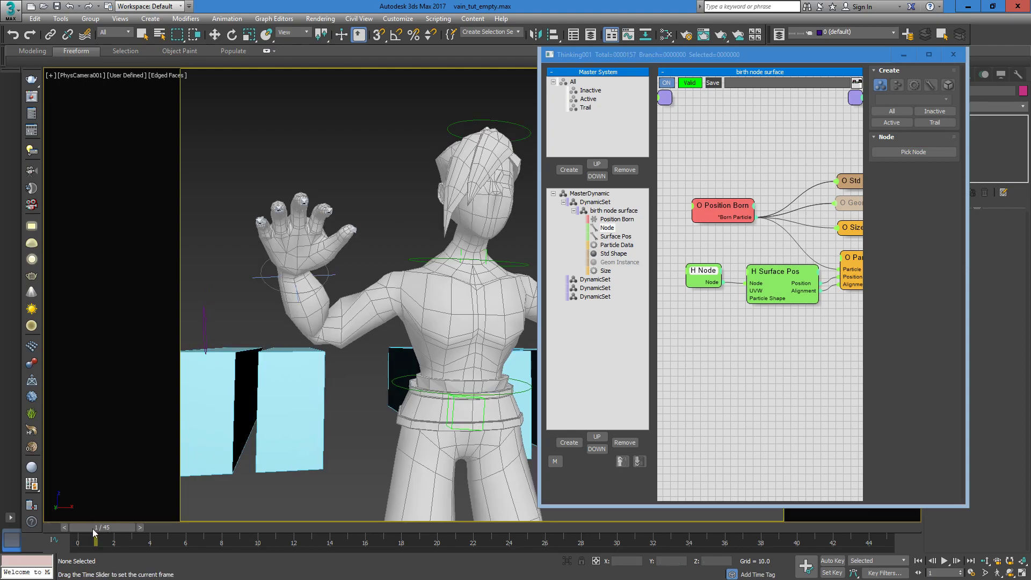
right_click(519, 208)
click(441, 140)
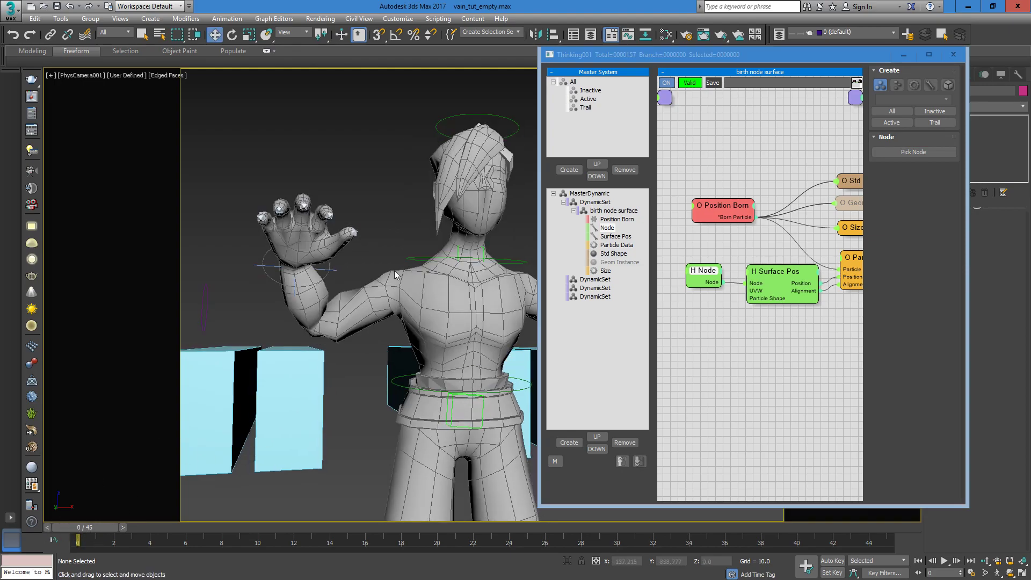
click(913, 151)
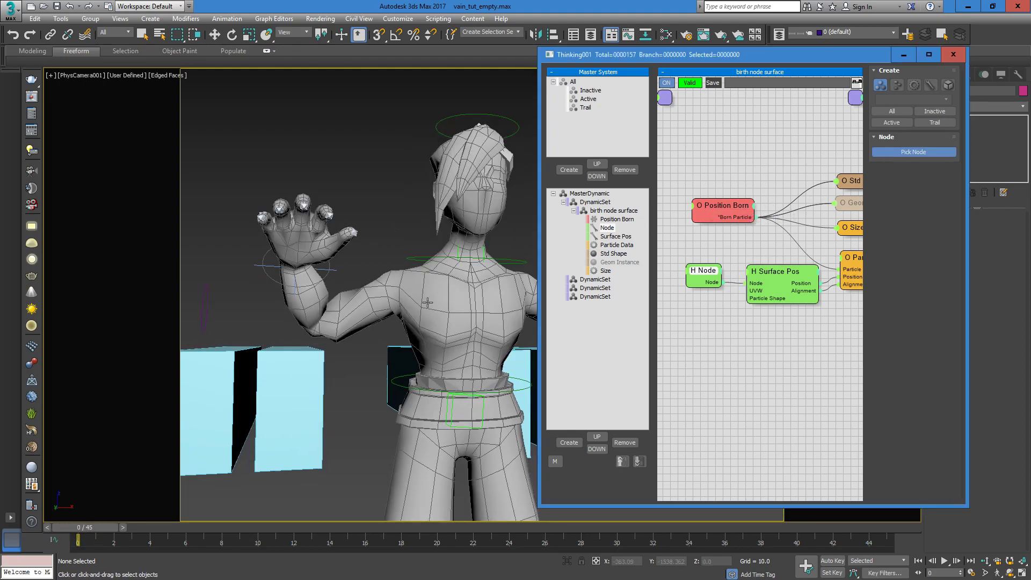
click(389, 303)
mouse_move(104, 526)
mouse_down()
mouse_move(588, 542)
mouse_move(102, 531)
mouse_up()
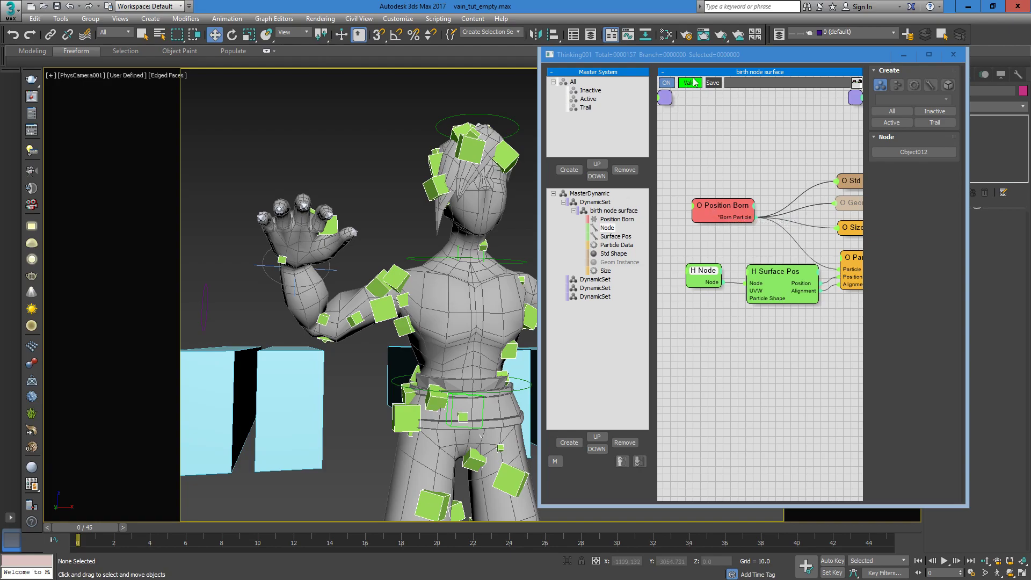
Step: Disable the Std Shape operator in the birth node surface set
drag(726, 55, 656, 68)
middle_drag(693, 180, 609, 182)
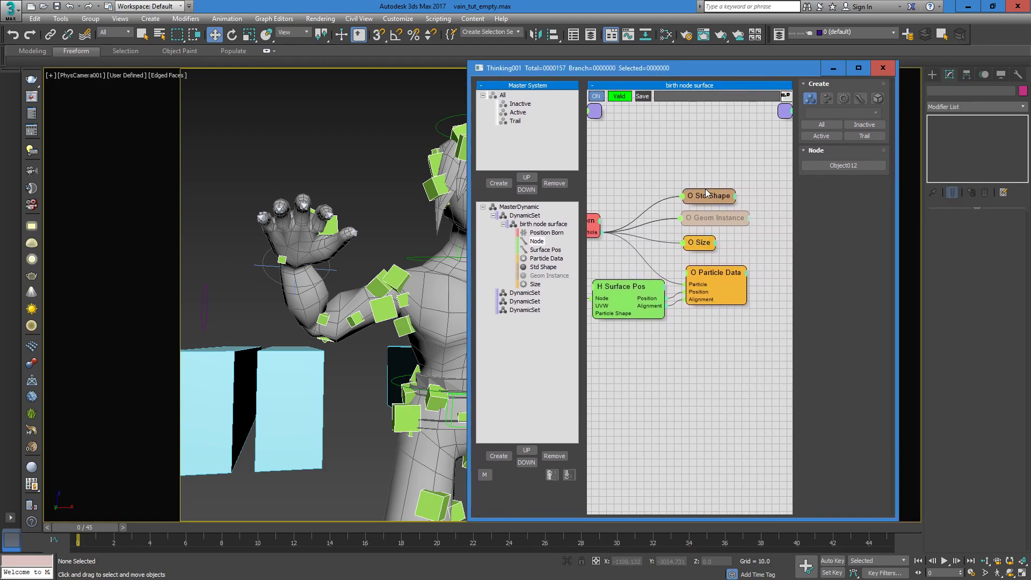
right_click(708, 199)
click(702, 211)
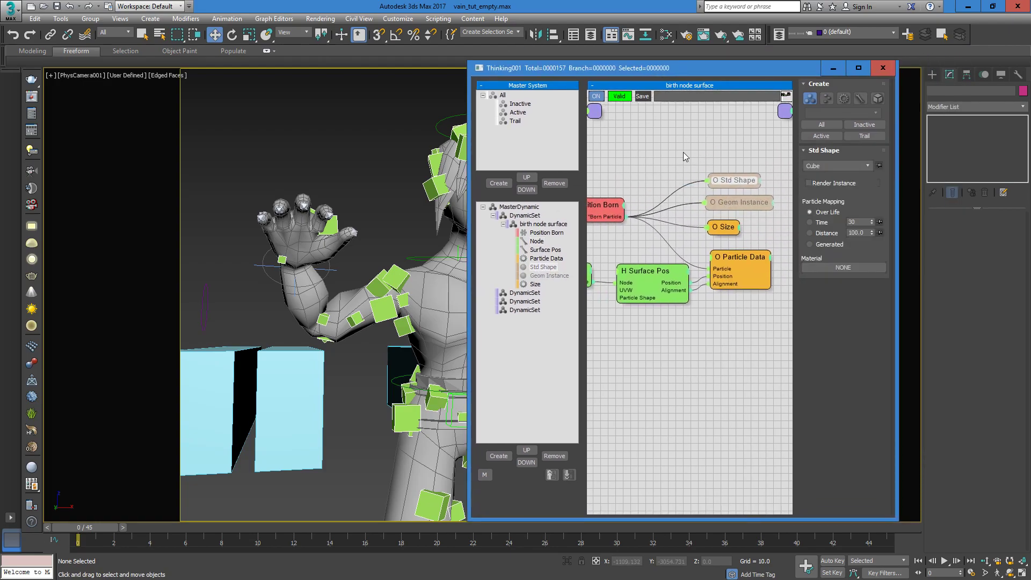
Step: Set the MasterDynamic viewport display to Dots and refresh the particles on the timeline
click(531, 208)
click(855, 121)
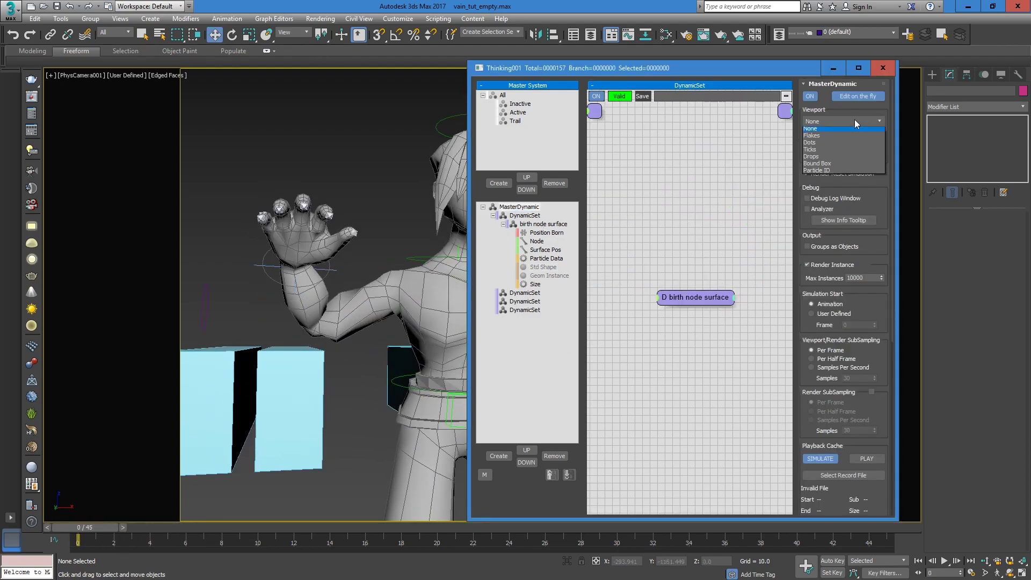
click(826, 147)
click(94, 530)
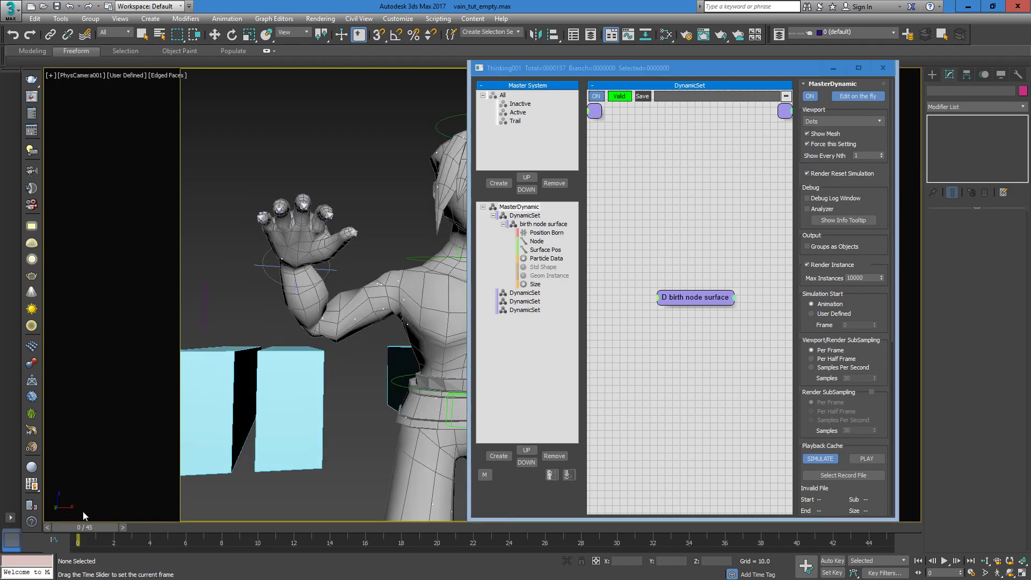
Step: Set the Position Born operator of birth node surface to emit into the Inactive group
click(549, 223)
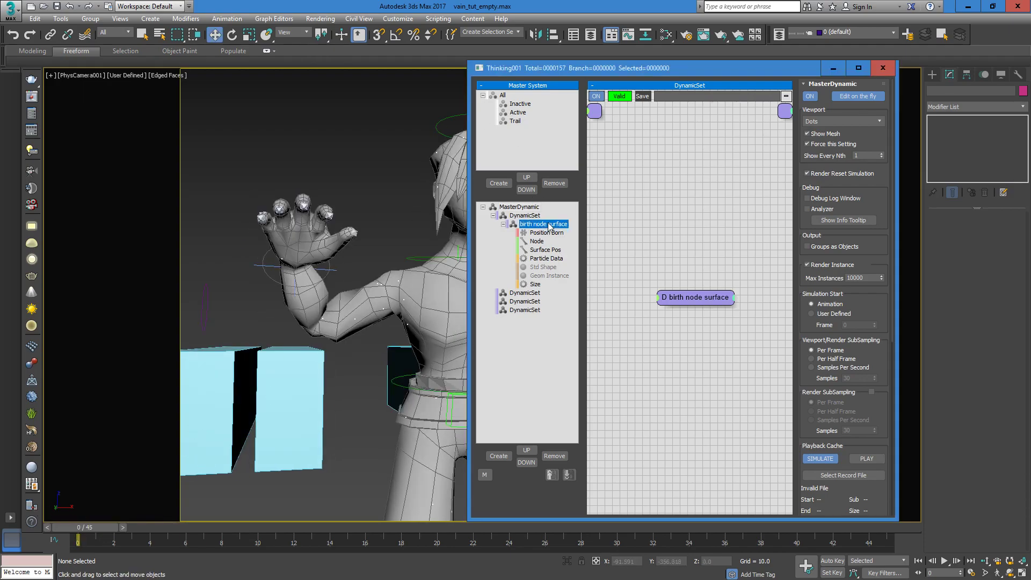
click(626, 197)
click(846, 166)
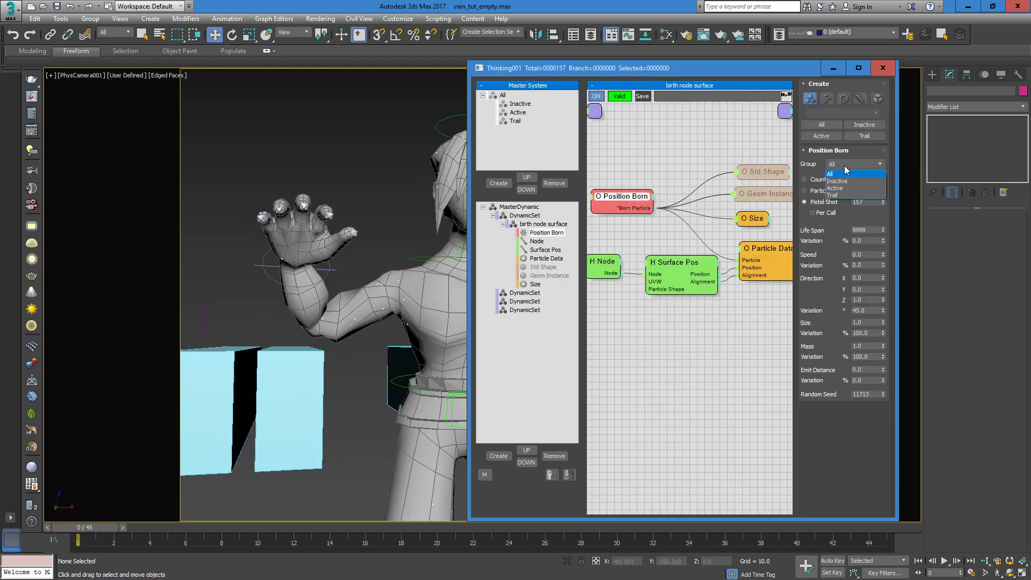
click(843, 180)
Step: Set the Inactive group's particle color to purple and refresh the particles on the character
click(519, 104)
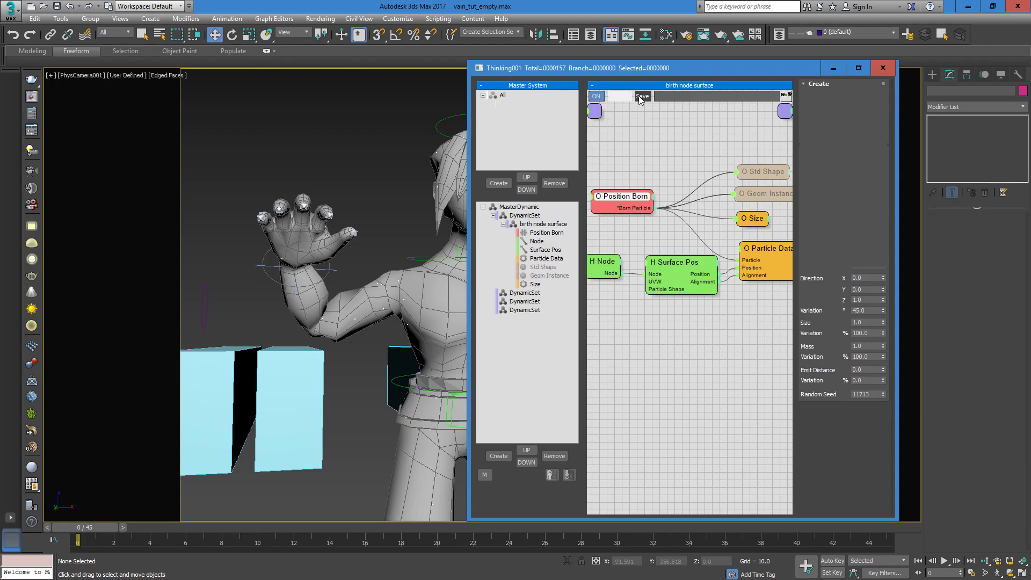
click(103, 183)
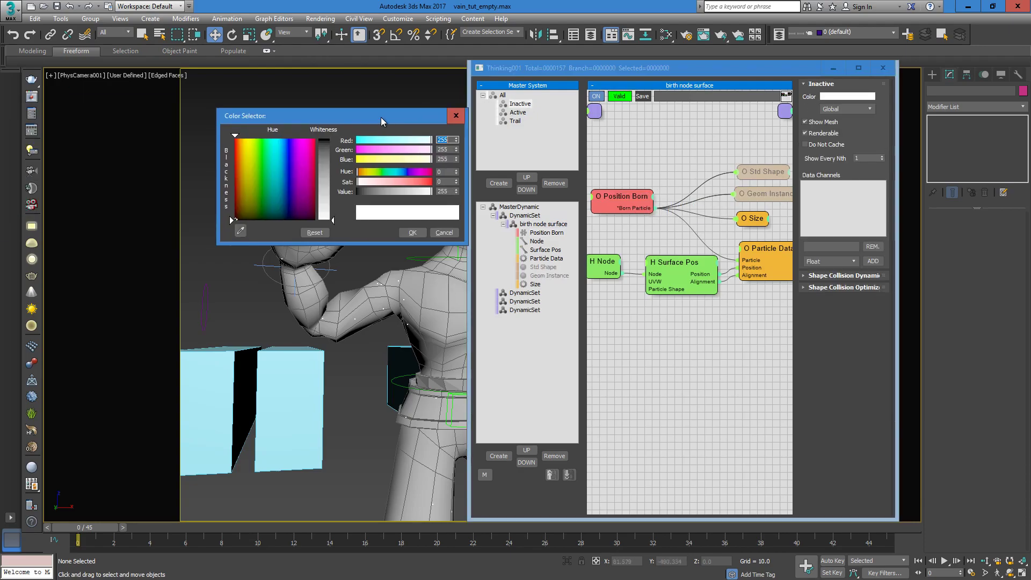
drag(381, 118, 321, 111)
drag(220, 138, 237, 134)
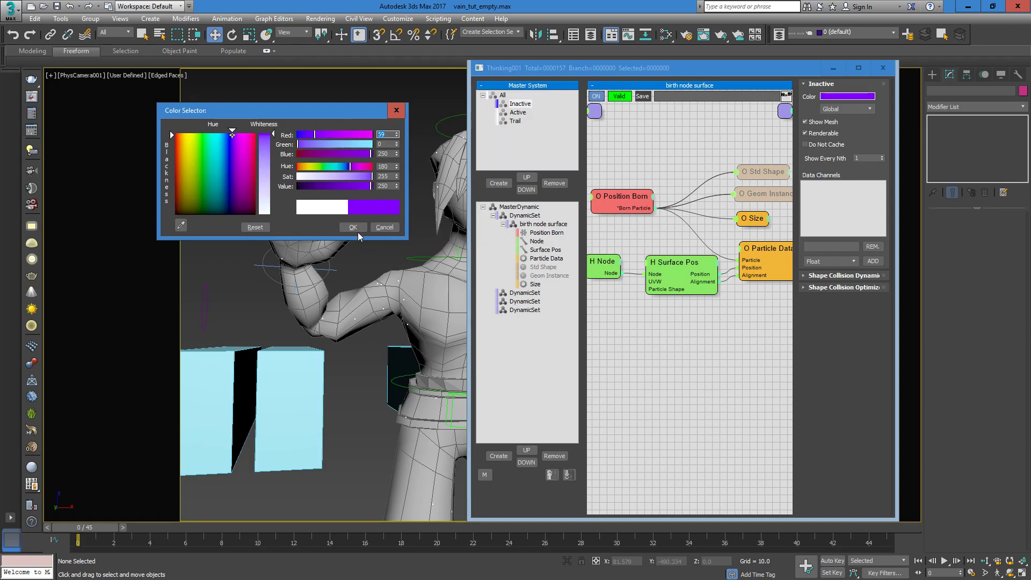
click(353, 227)
click(87, 528)
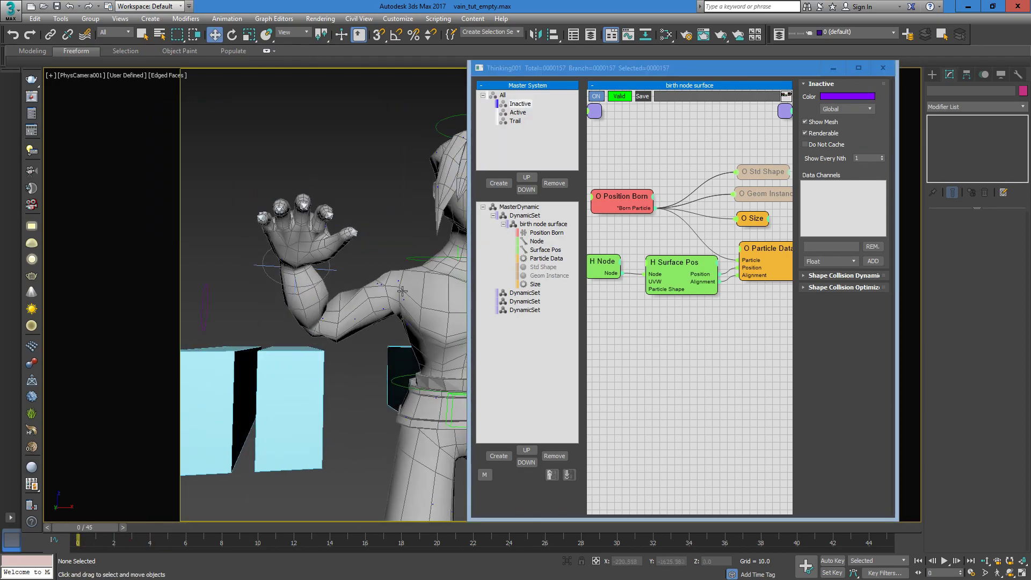
middle_drag(399, 237, 287, 241)
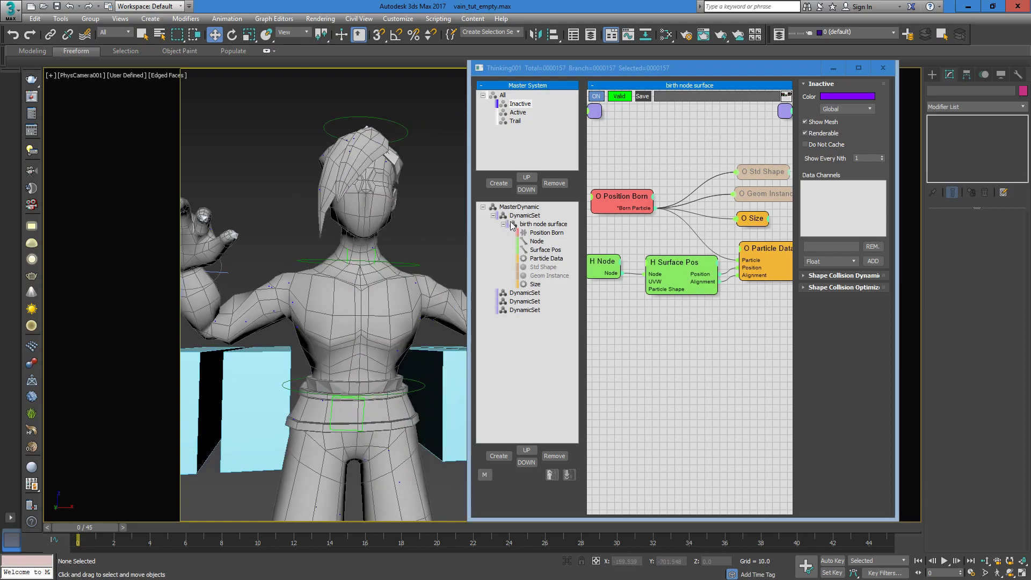
Step: Rename the first dynamic set as Create and the second as Follow_Surface
click(493, 215)
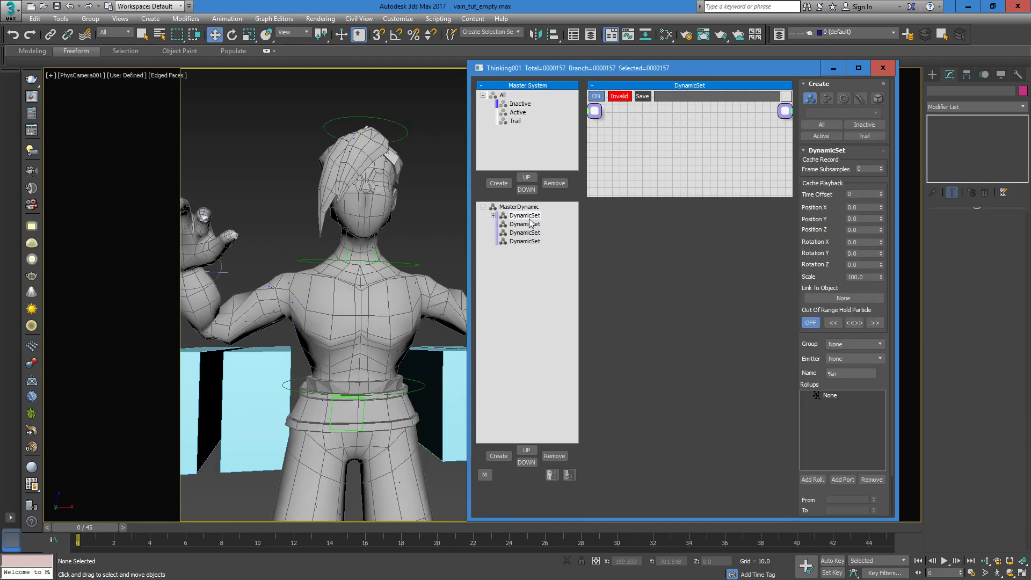
click(527, 216)
text(Create)
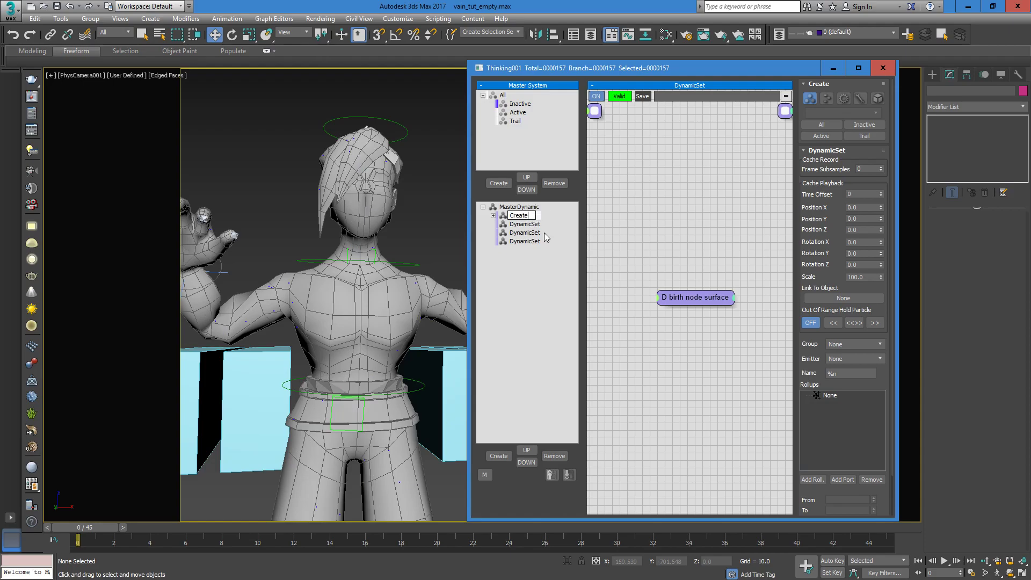
key(Return)
click(525, 225)
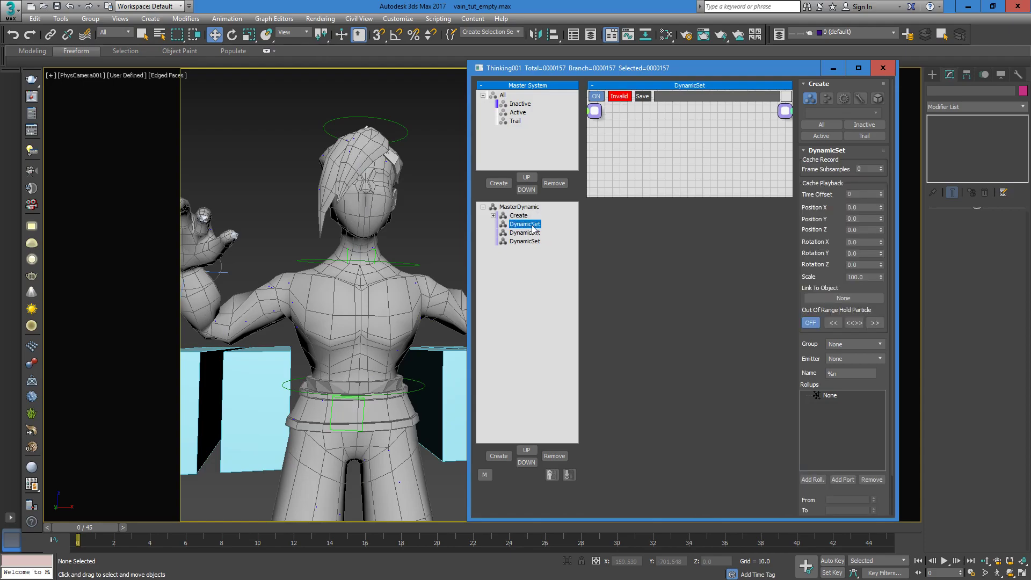
click(531, 226)
text(Follow_Surface)
key(Return)
Step: Enlarge the Follow_Surface graph area and add an Inactive group node to it
drag(620, 195, 642, 440)
right_click(619, 217)
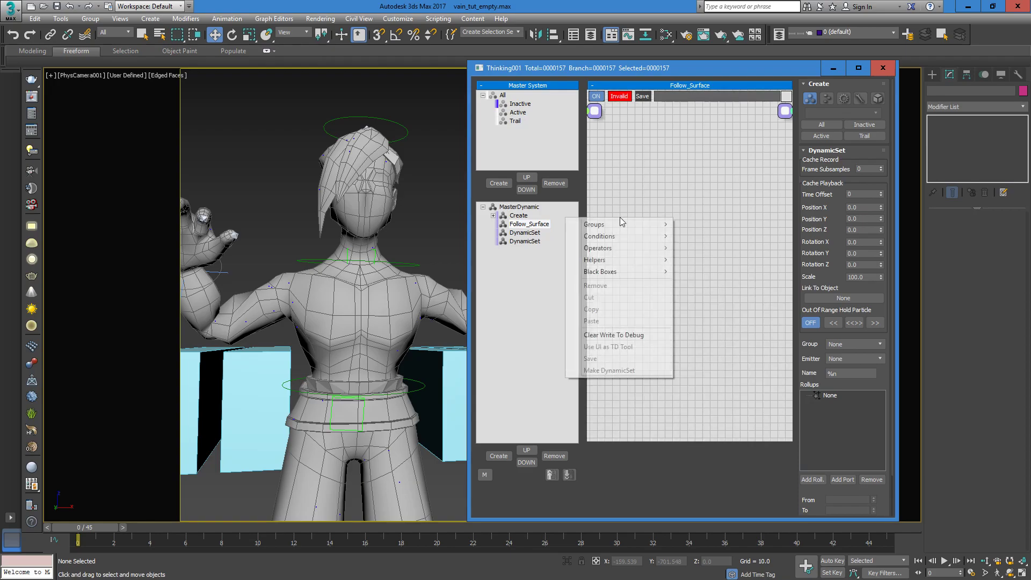
mouse_move(607, 228)
click(526, 236)
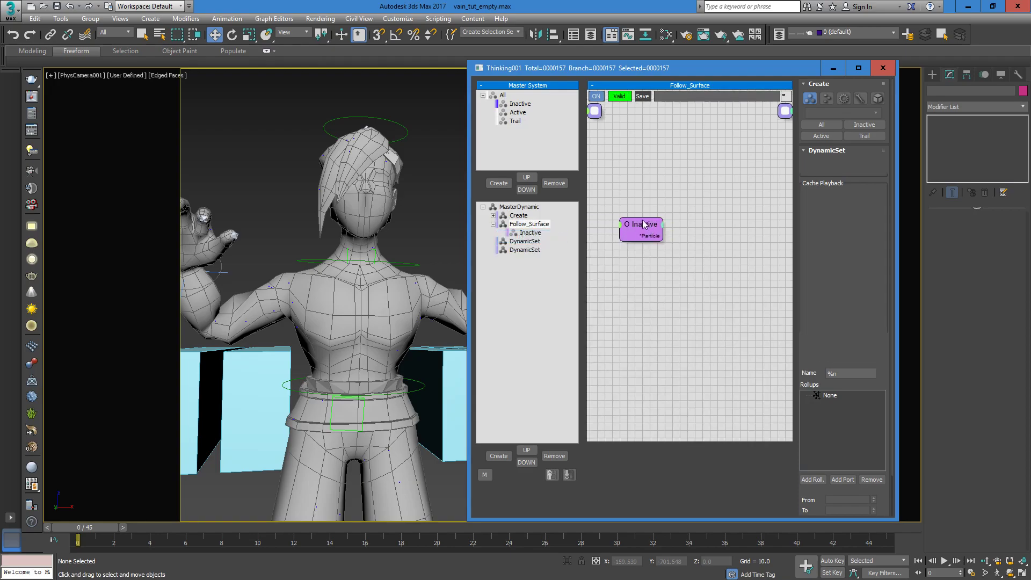
Step: Add a Position operator to Follow_Surface and feed it the Inactive group's Particle output
double_click(691, 242)
text(position)
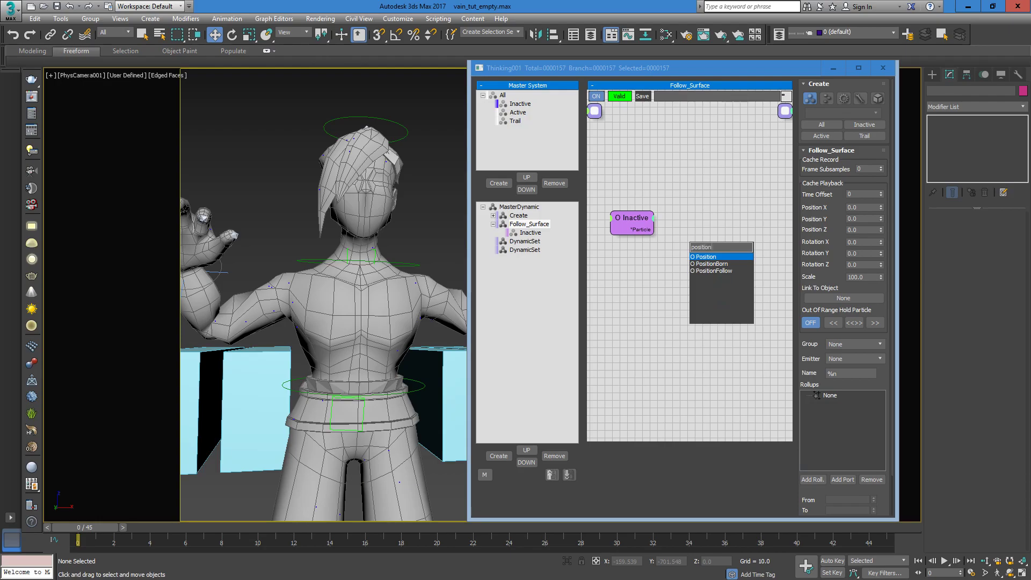
key(Return)
drag(641, 230, 743, 239)
Step: Add a SurfacePos helper and a Node helper to the Follow_Surface graph
double_click(666, 291)
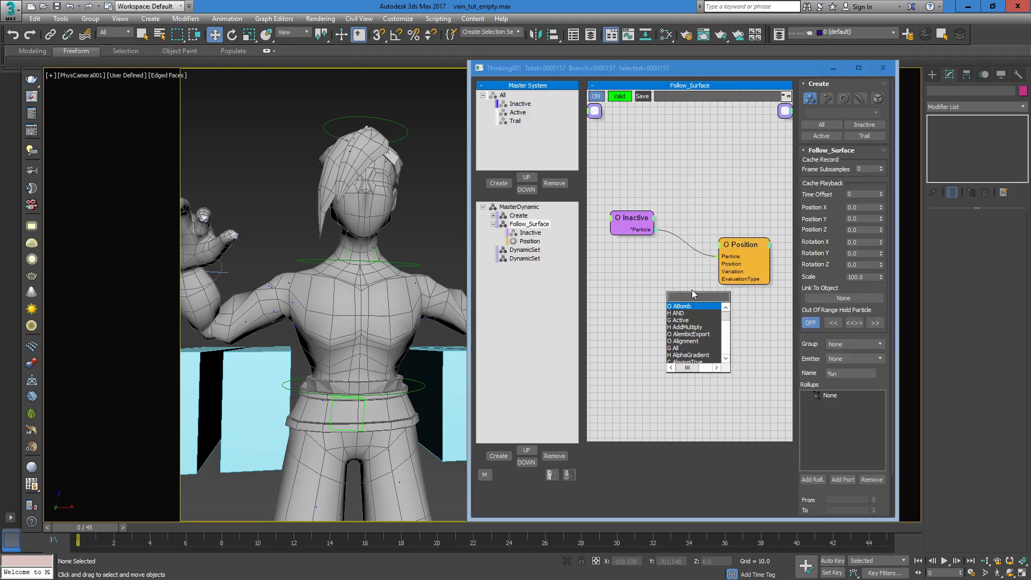
text(surface)
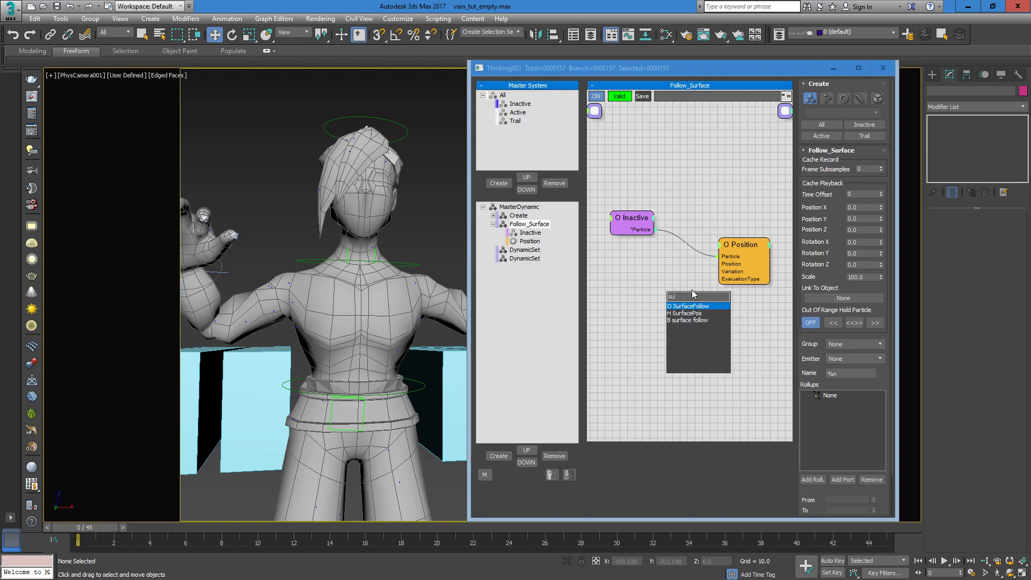
click(706, 314)
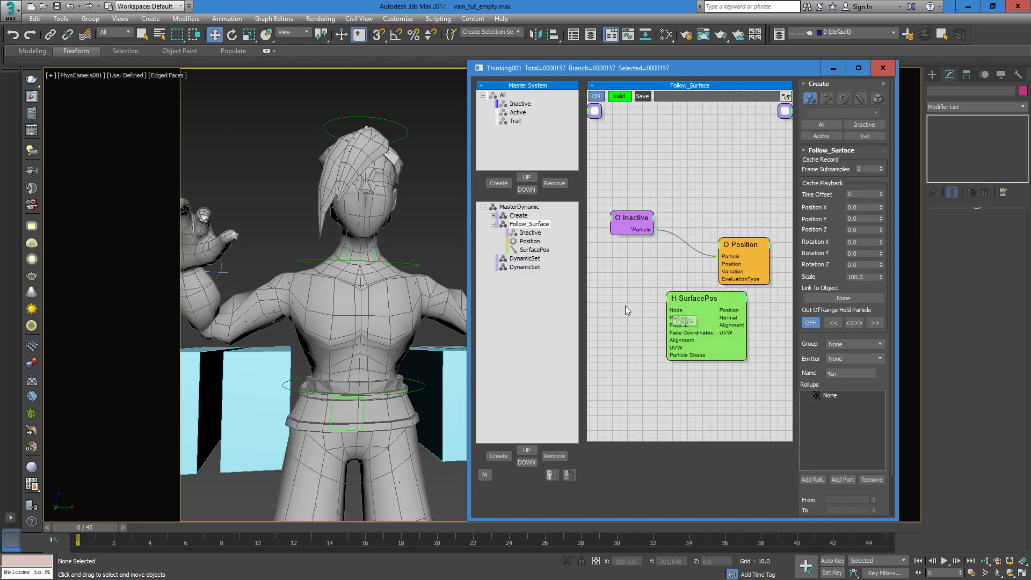
double_click(620, 304)
text(nod)
key(Return)
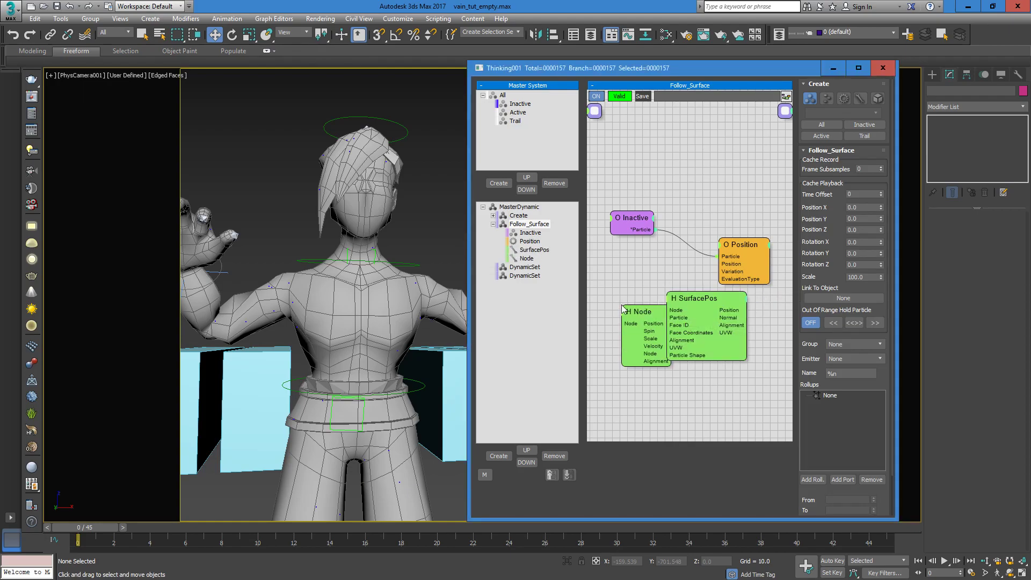
Step: Connect the Node helper's Node output to SurfacePos's Node input and spread the nodes apart in the graph
drag(651, 306, 610, 310)
drag(629, 356, 665, 300)
drag(738, 244, 767, 245)
drag(634, 217, 644, 203)
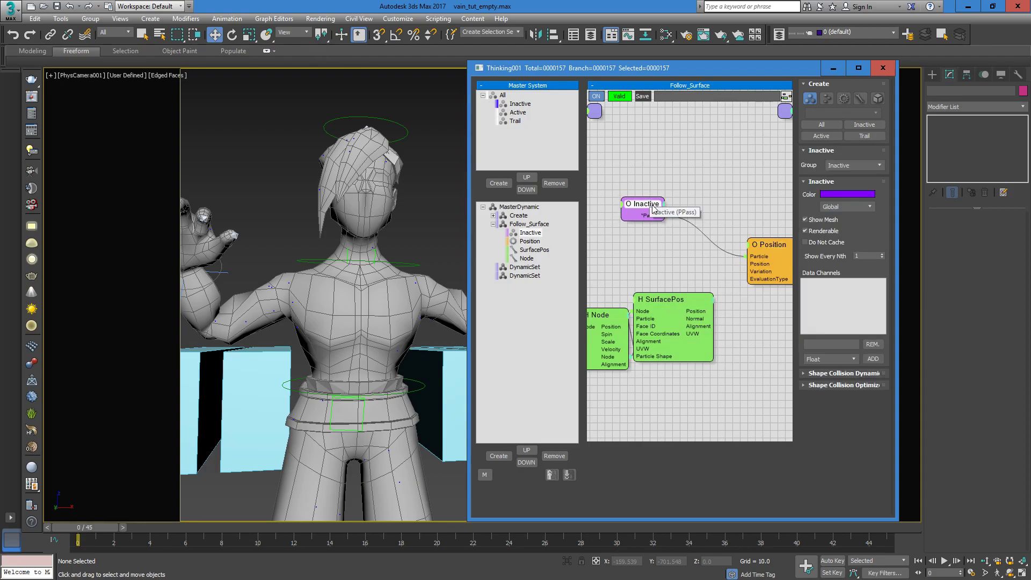
drag(671, 299, 695, 278)
drag(603, 316, 609, 312)
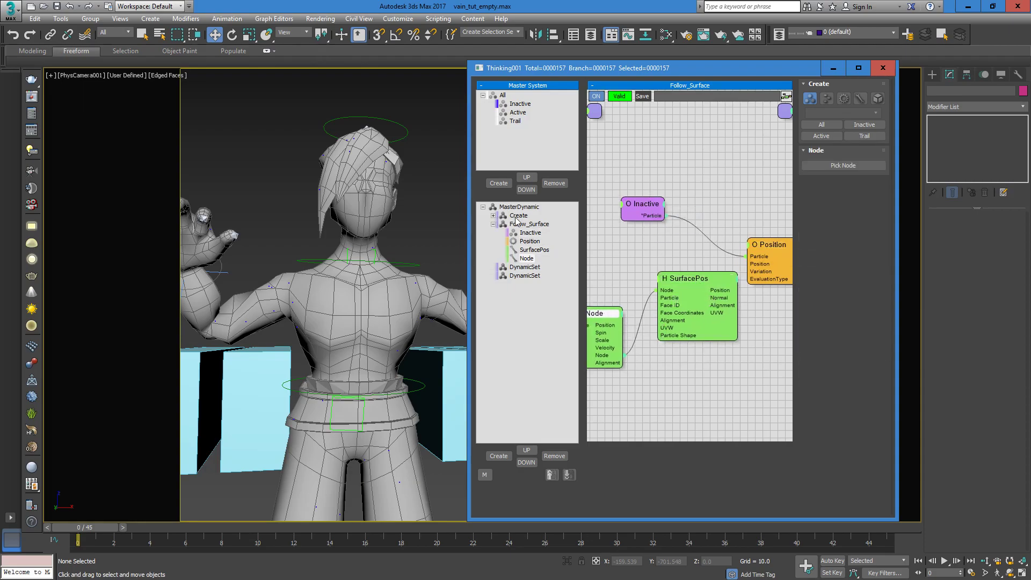
Step: Wire SurfacePos's Position output into the Position operator and the Inactive Particle output into SurfacePos's Particle input
mouse_move(638, 278)
middle_down()
mouse_move(662, 284)
mouse_move(649, 282)
middle_up()
mouse_move(715, 286)
mouse_down()
mouse_move(699, 299)
mouse_move(708, 295)
mouse_up()
drag(723, 302, 758, 267)
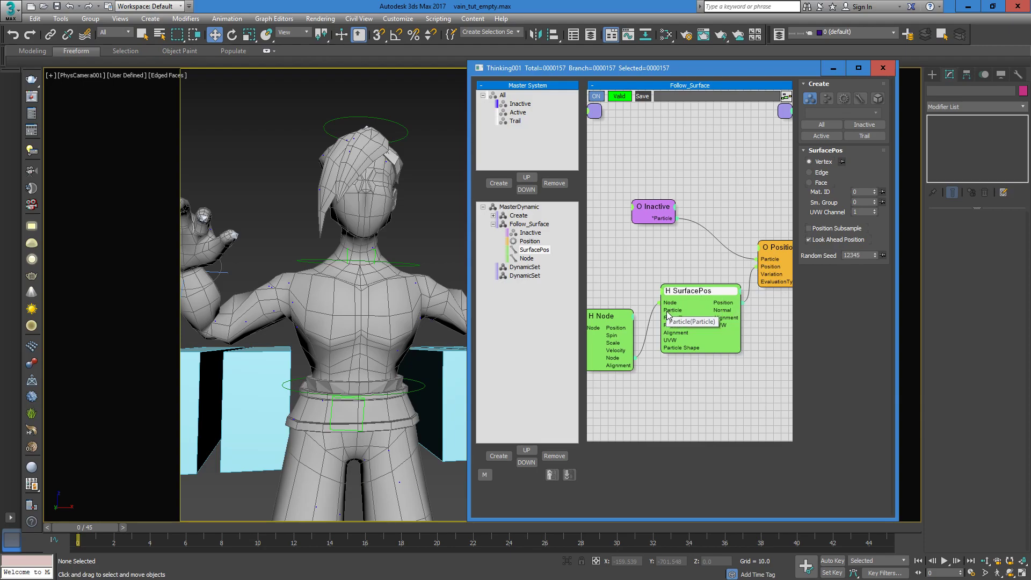
drag(661, 310, 618, 211)
middle_drag(681, 266, 697, 260)
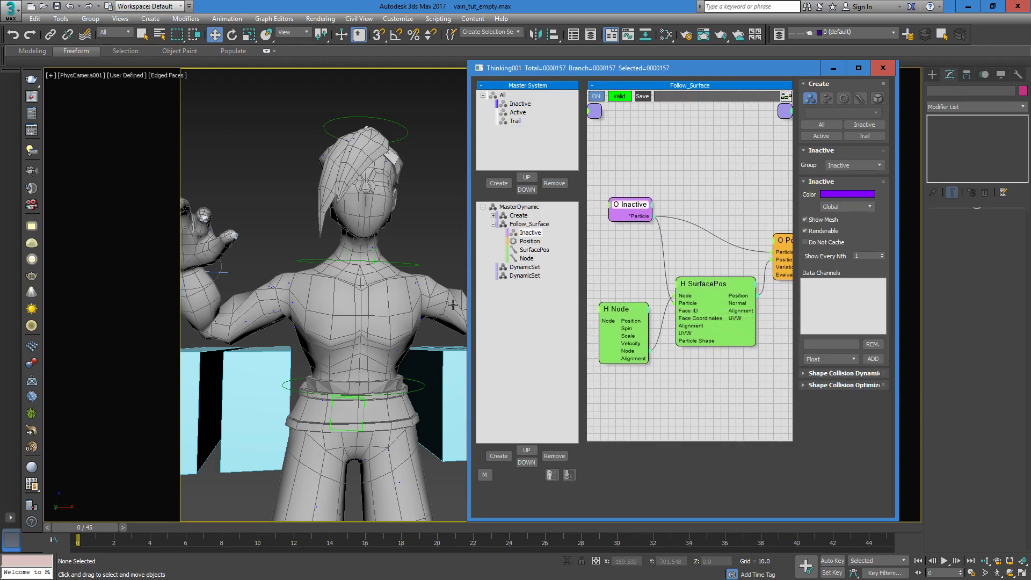
Step: Widen the thinkingParticles window, center the Follow_Surface nodes and refresh the particles at frame 0
drag(471, 307, 403, 309)
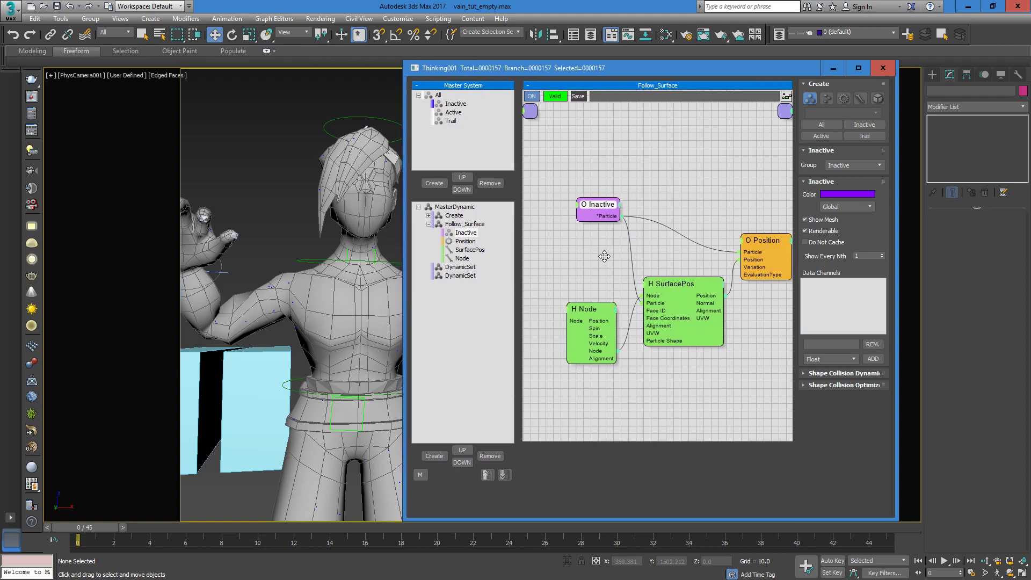
middle_drag(604, 257, 578, 257)
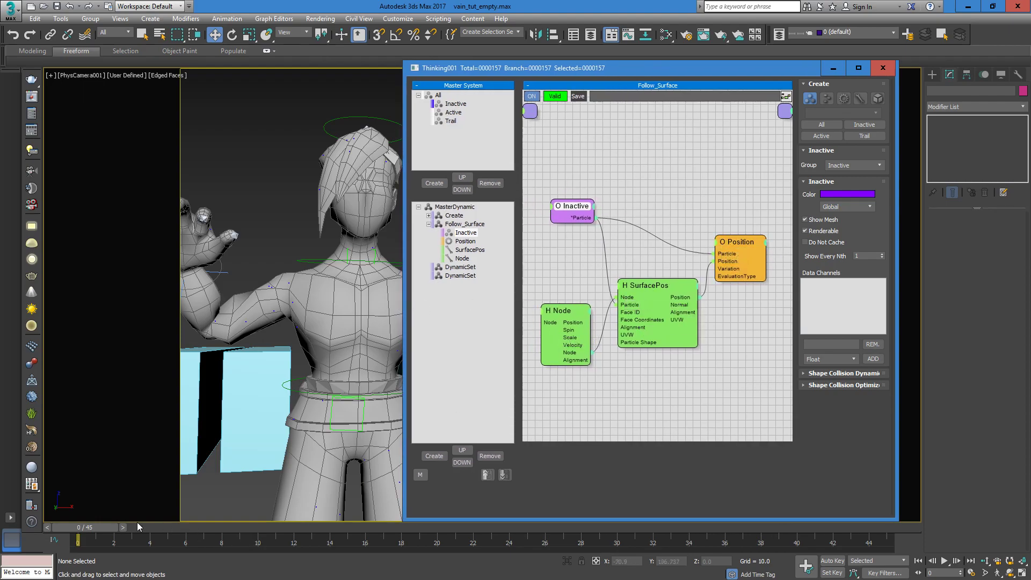
drag(104, 530, 65, 518)
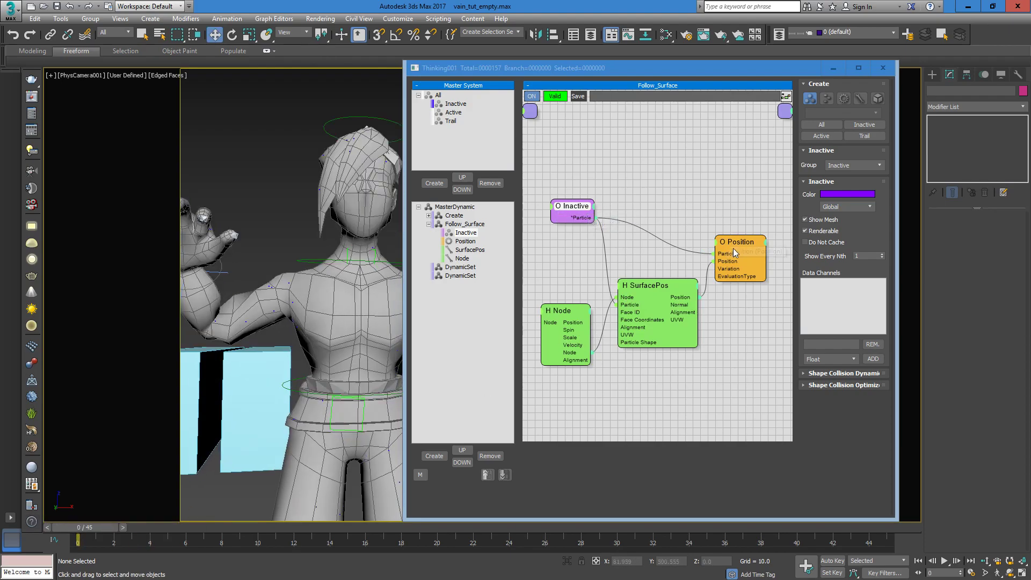
Step: Tidy the Follow_Surface node layout and assign the character mesh Object012 to its Node helper
drag(735, 251, 744, 234)
drag(673, 281, 696, 266)
mouse_move(573, 311)
mouse_down()
mouse_move(569, 299)
mouse_move(592, 302)
mouse_move(581, 306)
mouse_up()
click(843, 166)
click(354, 317)
Step: Play the animation from frame 0 to frame 7 to check the particles around the raised hand
drag(83, 529, 59, 529)
middle_drag(221, 246, 261, 223)
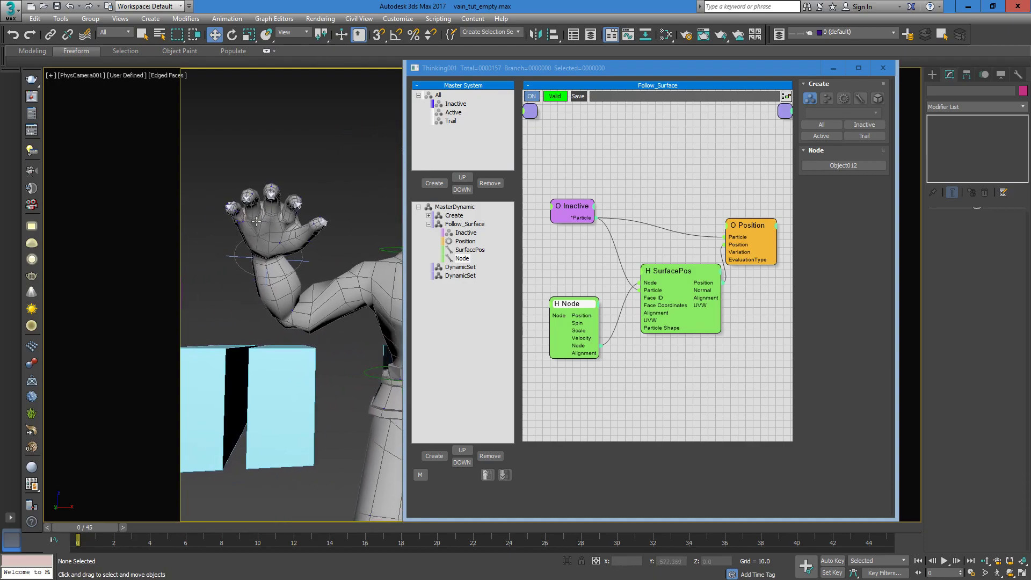
drag(82, 531, 204, 527)
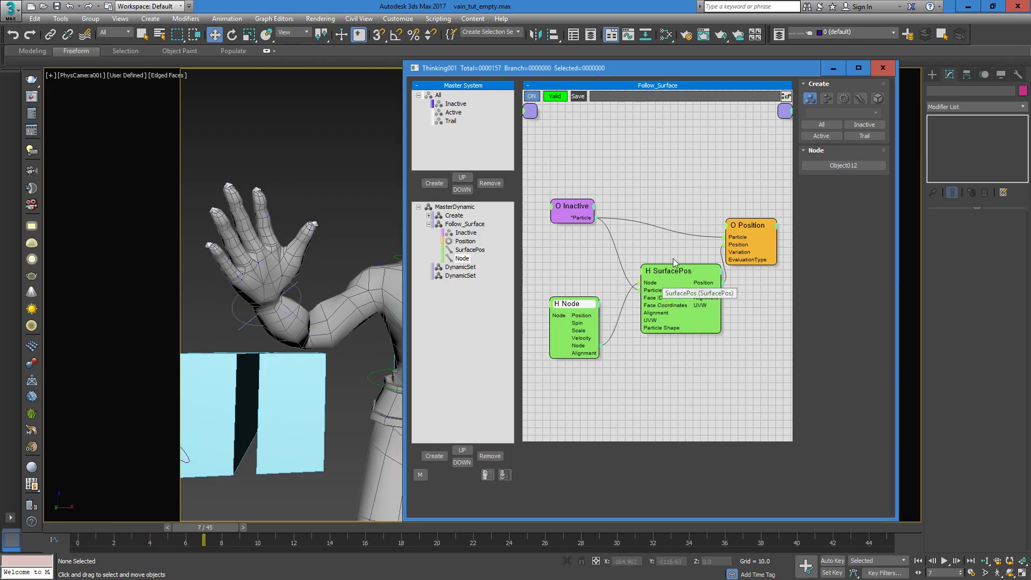
Step: Set the SurfacePos helper to use Face positions and refresh the particles at frame 0
drag(649, 276, 636, 277)
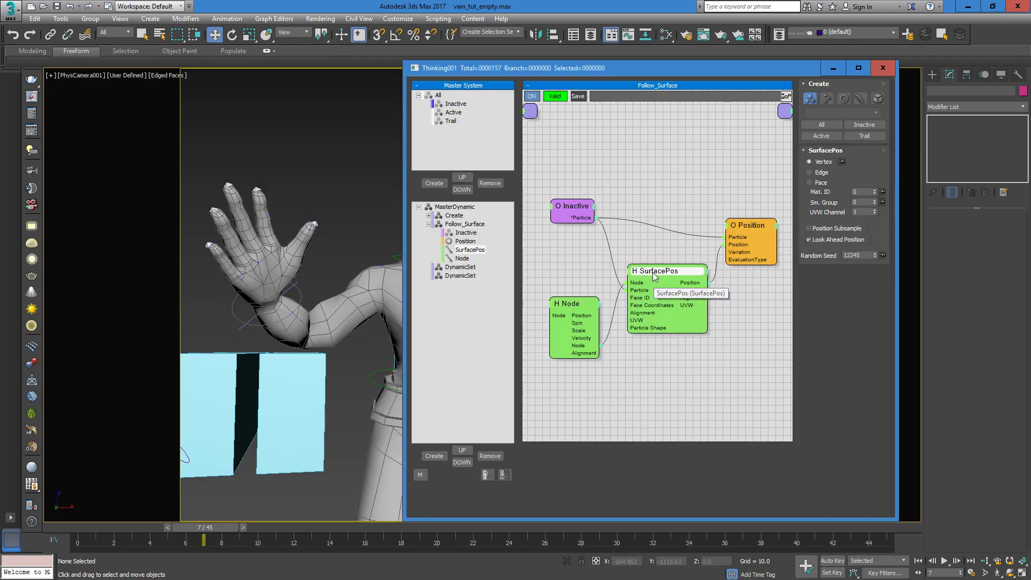
click(819, 183)
mouse_move(79, 529)
mouse_down()
mouse_move(459, 551)
mouse_move(59, 532)
mouse_up()
middle_drag(313, 280, 343, 280)
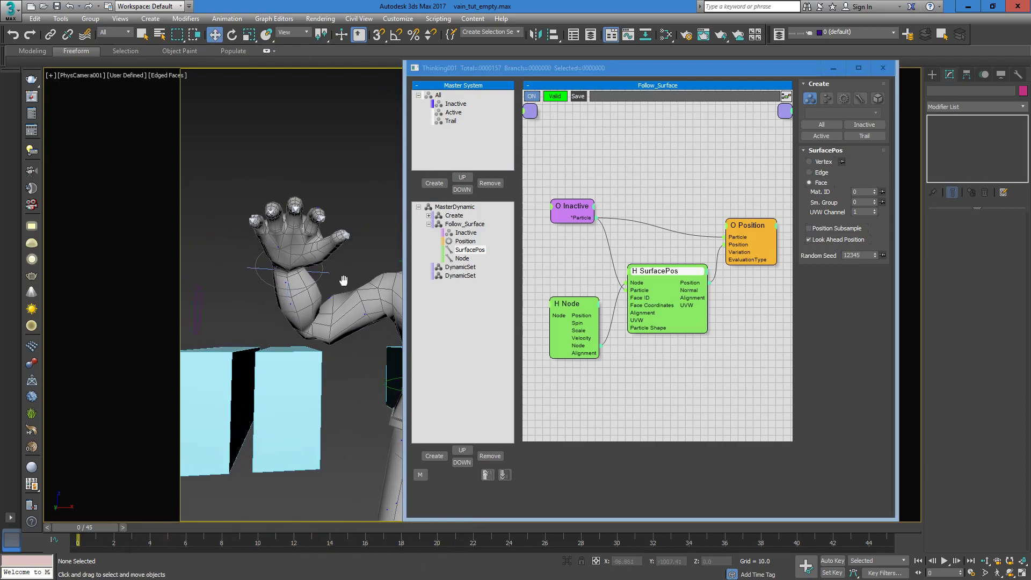
Step: Examine the particles over the whole character in a perspective view and refresh them on the timeline
key(p)
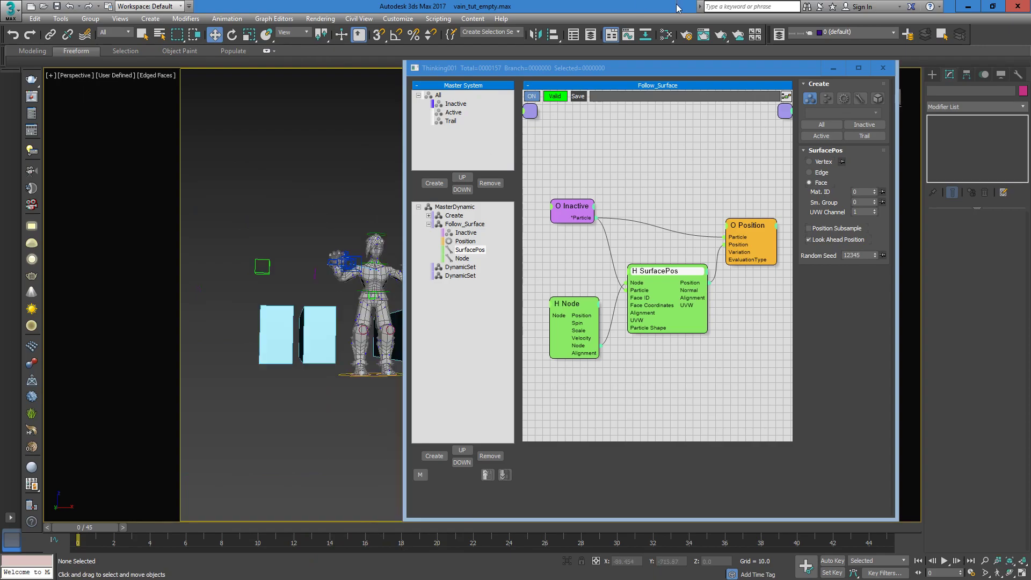
drag(584, 72, 615, 76)
alt+middle_drag(389, 273, 186, 278)
middle_drag(250, 300, 419, 287)
click(319, 291)
alt+middle_drag(321, 290, 347, 279)
scroll(333, 193, up, 3)
middle_drag(333, 188, 412, 227)
click(408, 235)
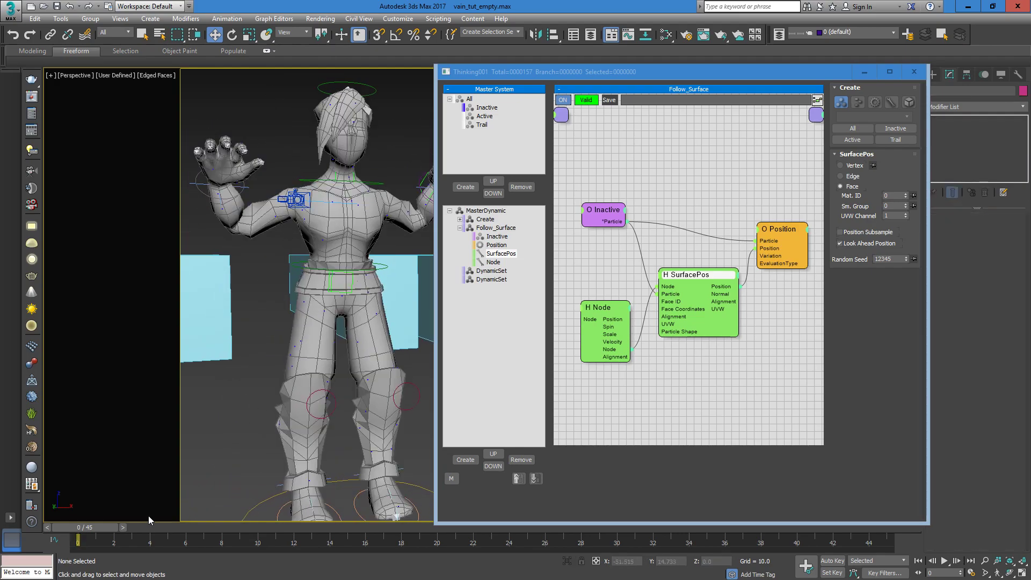
drag(84, 531, 12, 538)
key(w)
Step: Collapse the Follow_Surface set and create a small sphere between the character's lower legs in the Front view
click(460, 227)
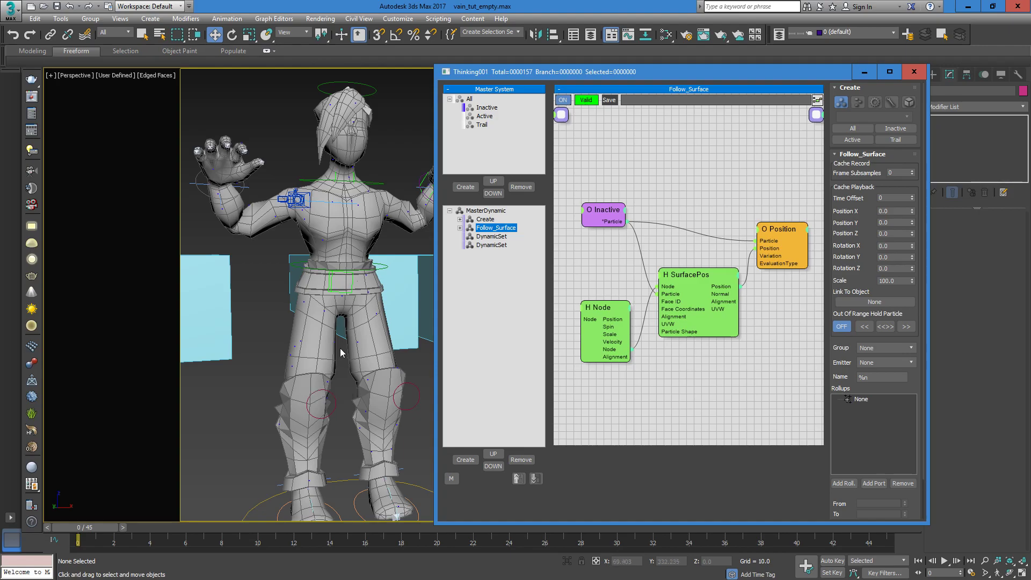
scroll(341, 350, down, 6)
scroll(342, 354, up, 2)
key(f)
drag(573, 70, 734, 74)
middle_drag(443, 274, 406, 327)
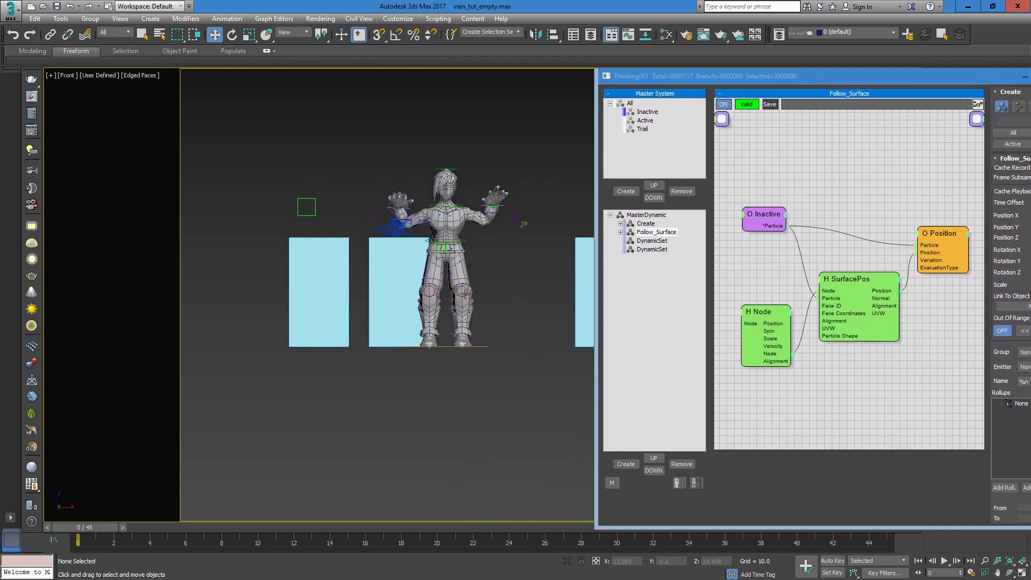
drag(824, 78, 749, 141)
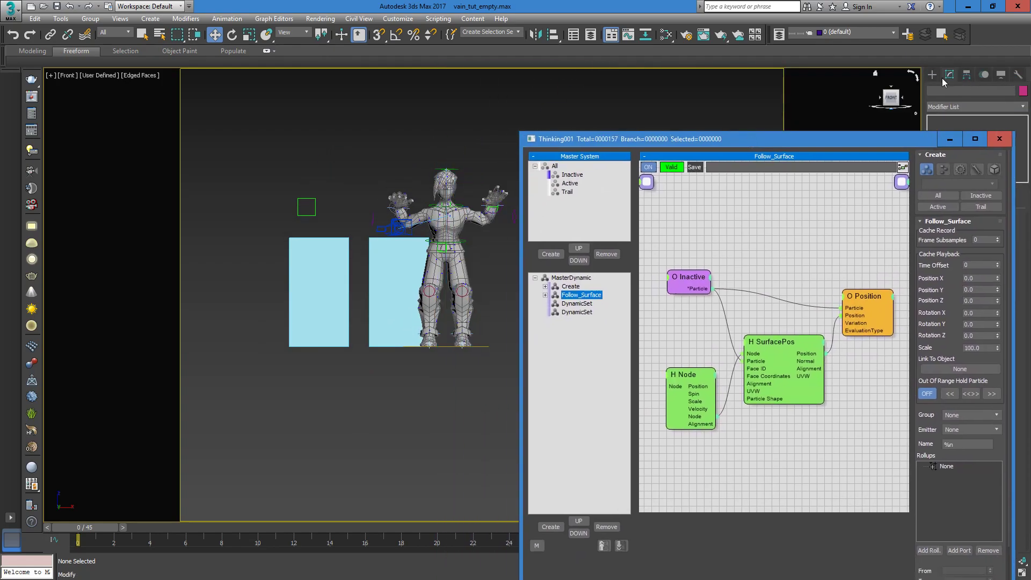
drag(941, 143, 921, 208)
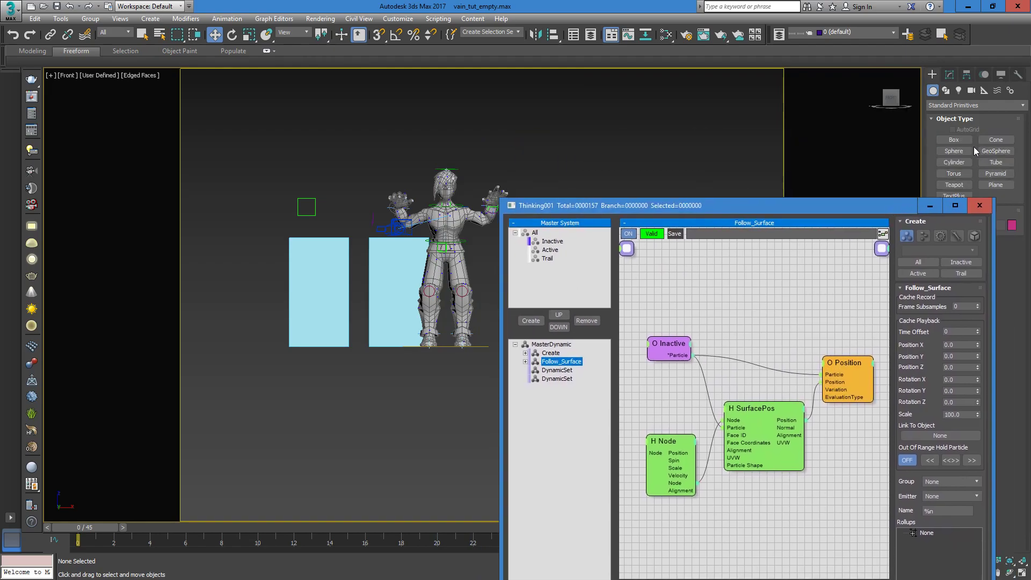
click(954, 151)
drag(447, 321, 449, 329)
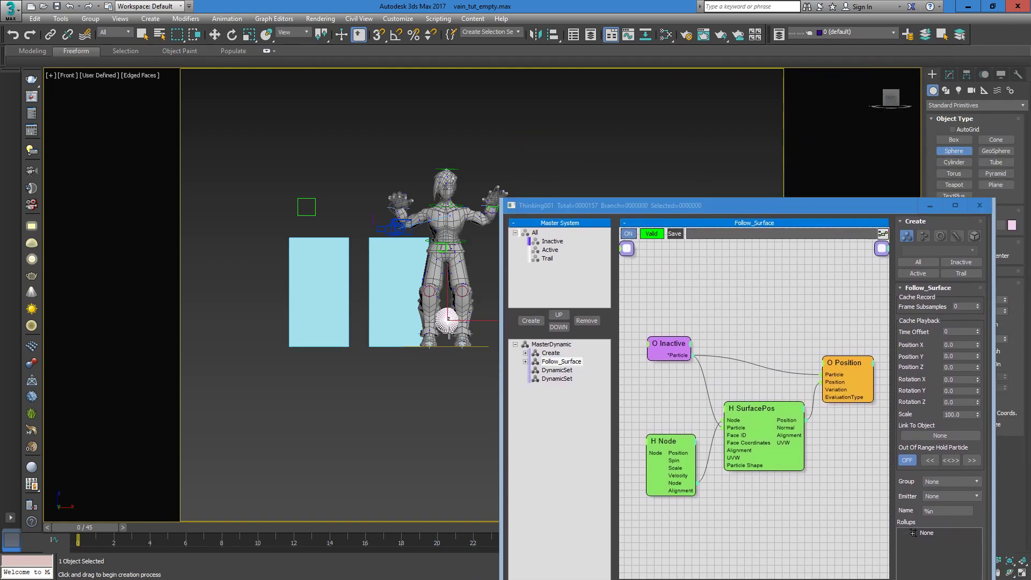
Step: Move the sphere slightly upward so that it sits centered between the character's shins
scroll(479, 307, up, 6)
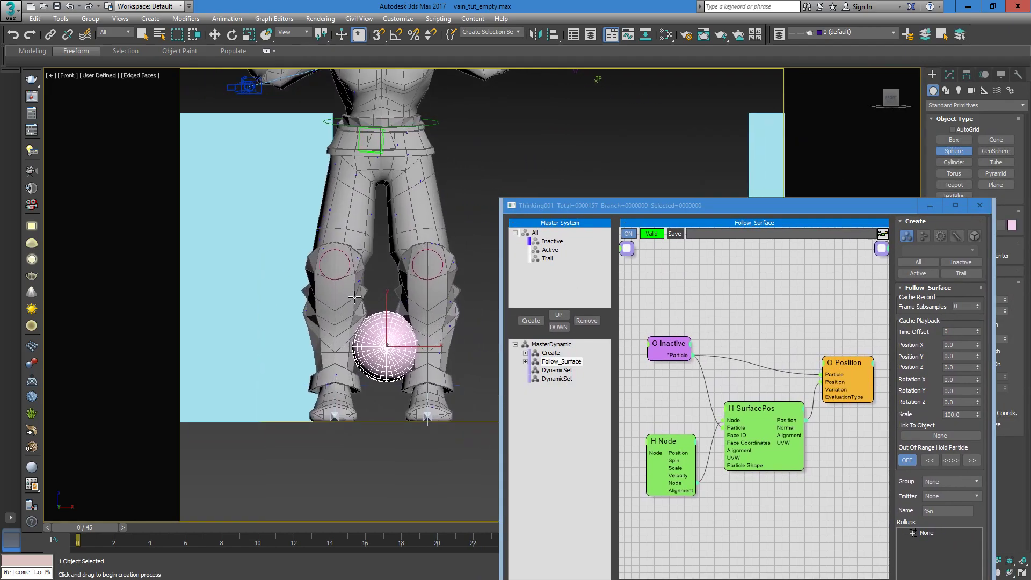
key(w)
drag(389, 324, 409, 329)
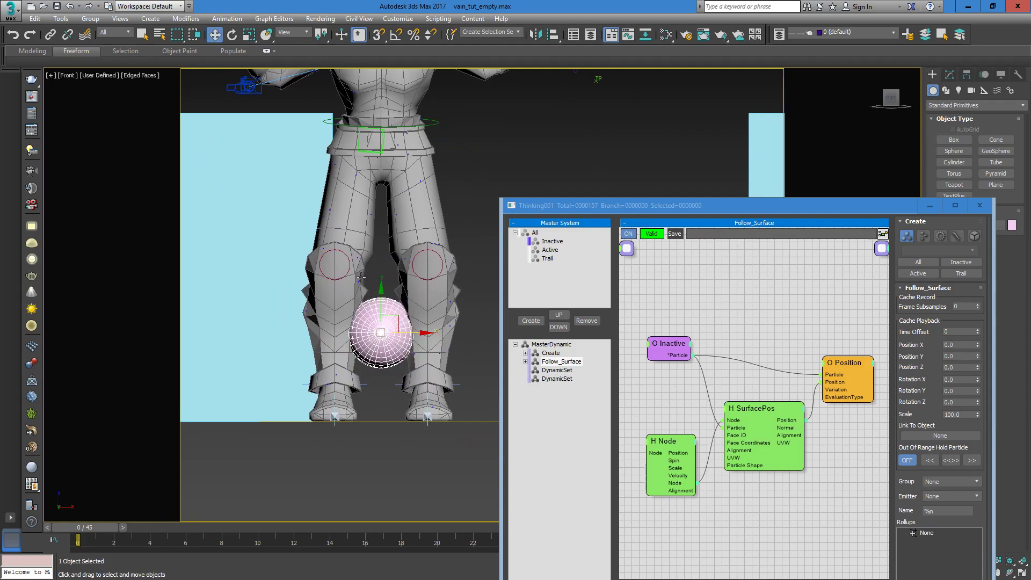
Step: Rename the third dynamic set as Change_Group
click(566, 371)
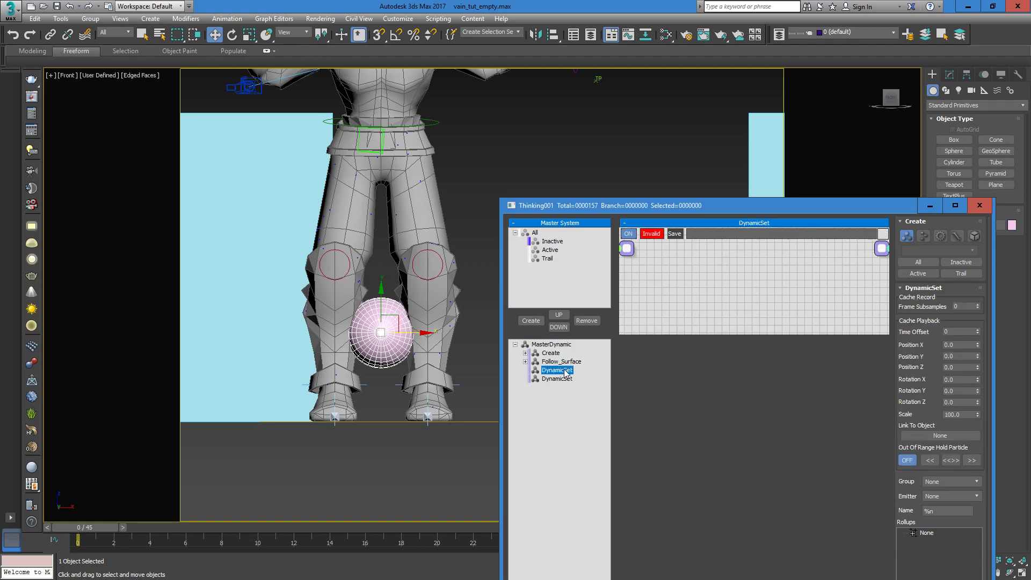
click(564, 371)
text(Change_Group)
key(Return)
Step: Enlarge the Change_Group graph area and place an Inactive group node in it
drag(648, 332, 662, 549)
right_click(654, 342)
mouse_move(659, 346)
click(553, 358)
drag(679, 353, 676, 334)
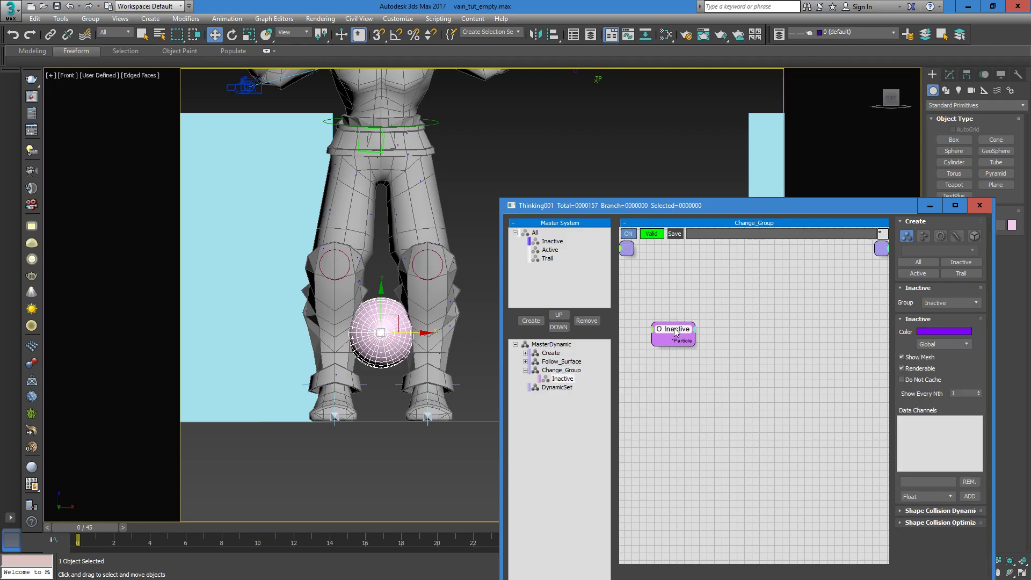
Step: Add a Distance condition to the Change_Group graph
double_click(762, 307)
text(distance)
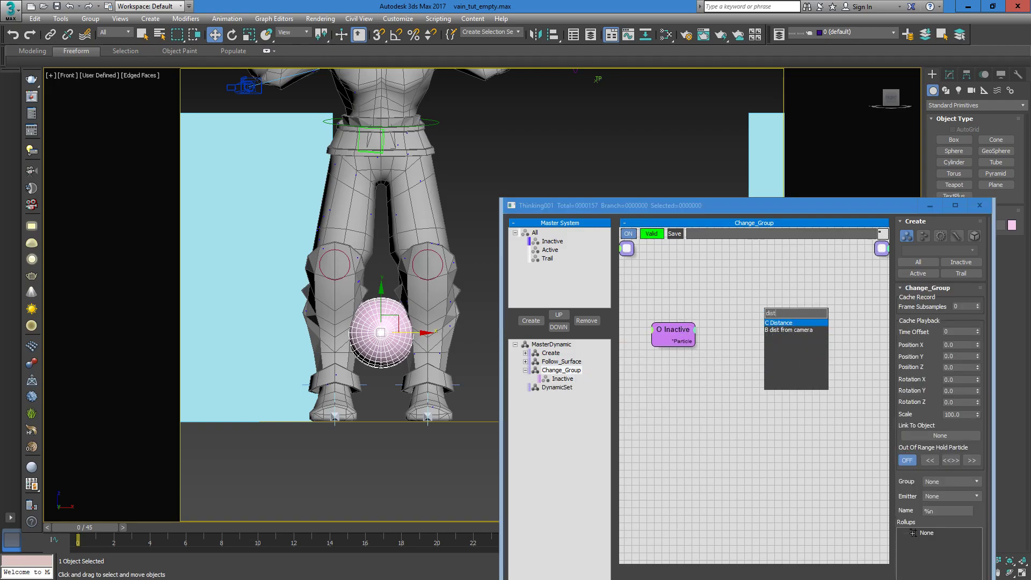
key(Return)
Step: Add a Node helper and wire its Position output and the Inactive Particle output into the Distance condition's Position 1 and Position 2
double_click(714, 455)
text(node)
key(Return)
drag(717, 460, 676, 250)
drag(679, 333, 701, 270)
Step: Assign the sphere between the legs to the Node helper in Change_Group
click(700, 253)
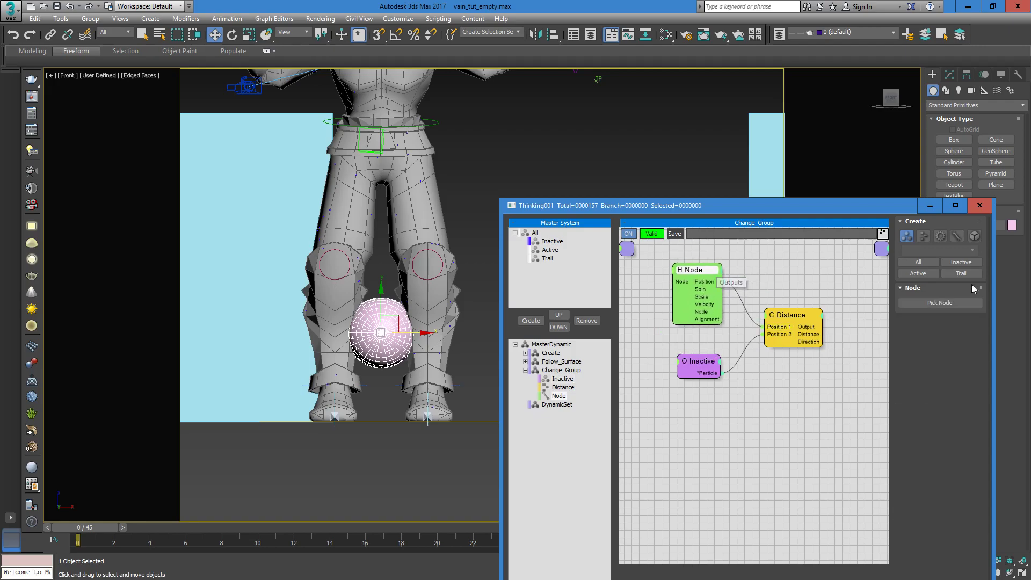
click(940, 303)
click(379, 310)
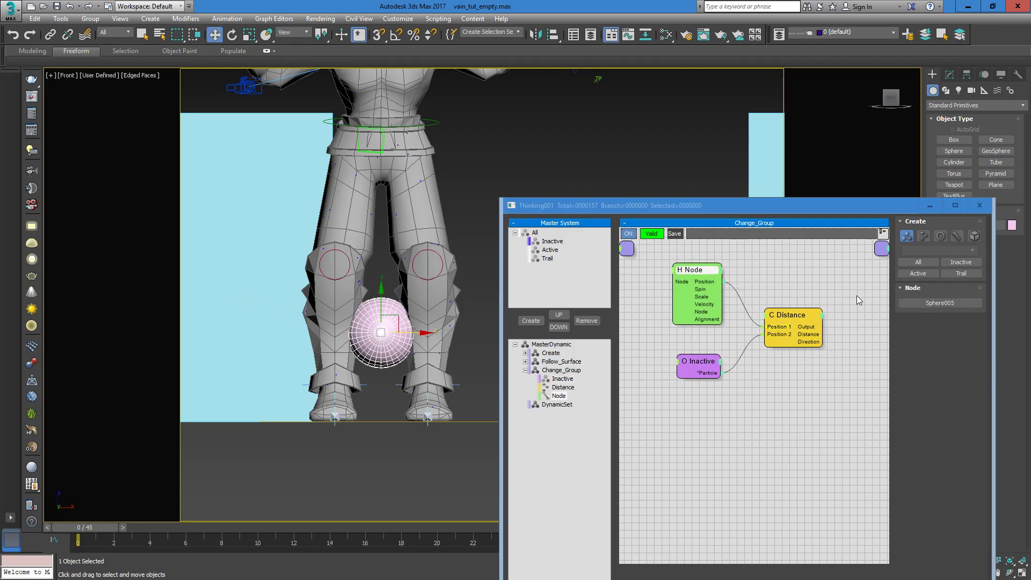
Step: Set the Active particle group's colour to pure red (255, 0, 0)
middle_drag(859, 301, 794, 337)
middle_drag(700, 408, 734, 428)
click(550, 250)
click(943, 234)
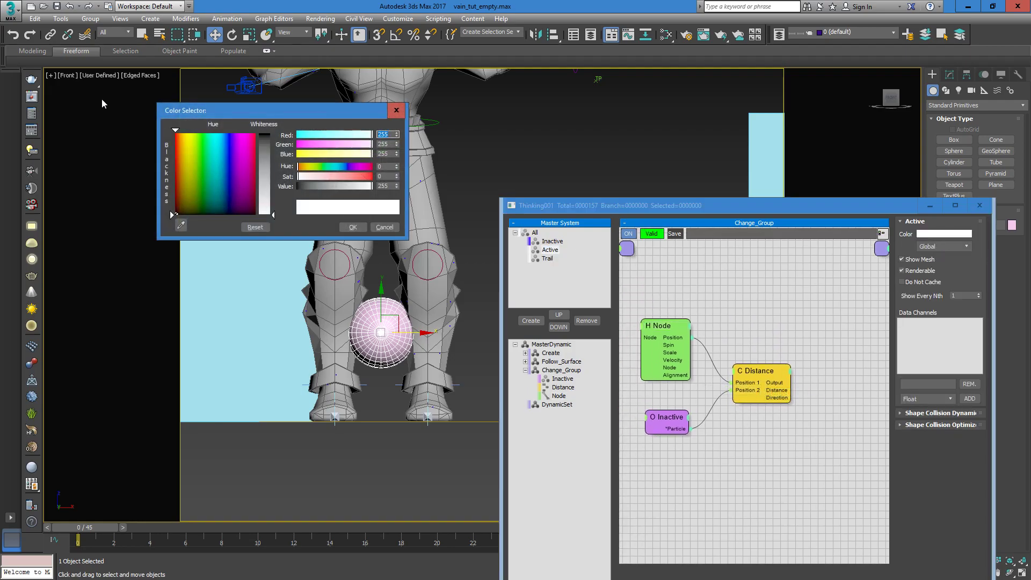
drag(273, 215, 272, 134)
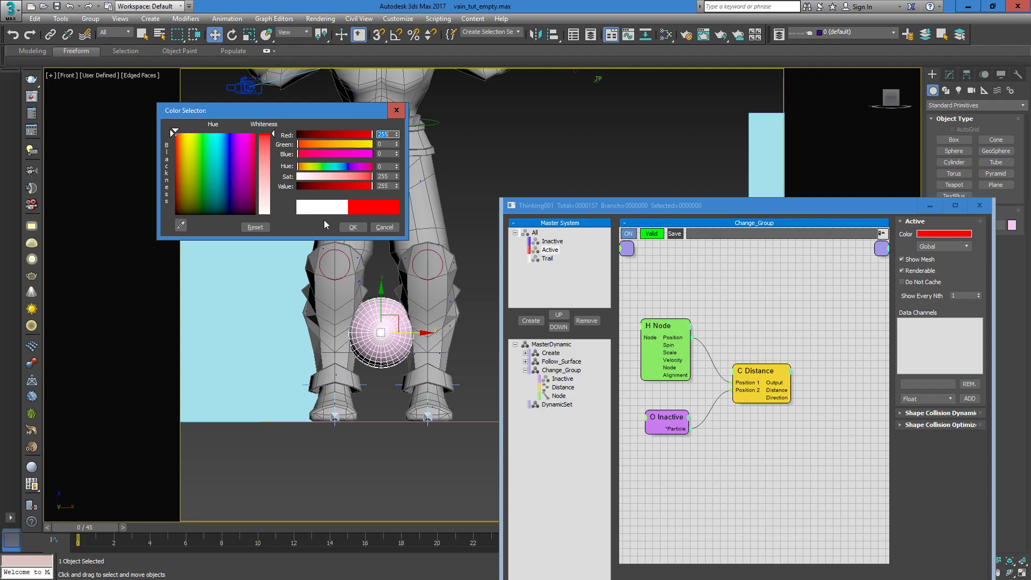
click(353, 227)
Step: Add a Group operator to Change_Group, wire the Inactive Particle output into it, and set its group to Active
middle_drag(789, 431, 782, 430)
double_click(788, 432)
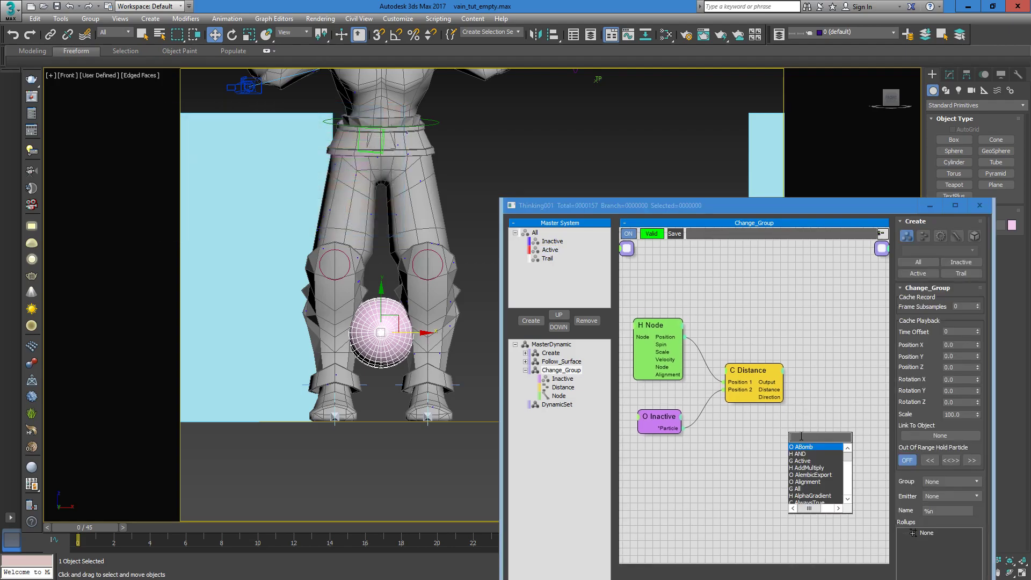
text(group)
key(Return)
drag(787, 450, 681, 428)
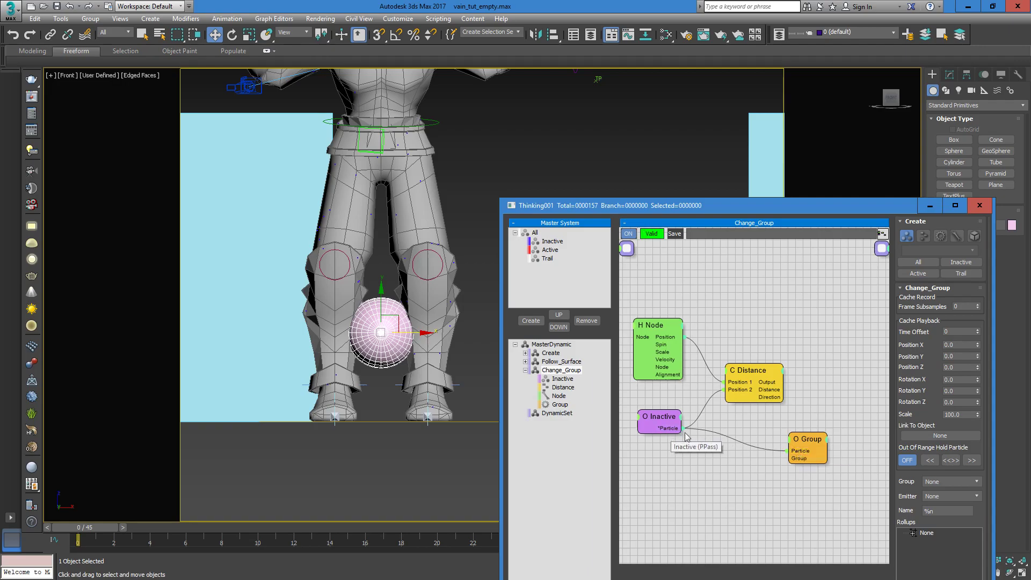
drag(809, 441, 822, 411)
click(941, 303)
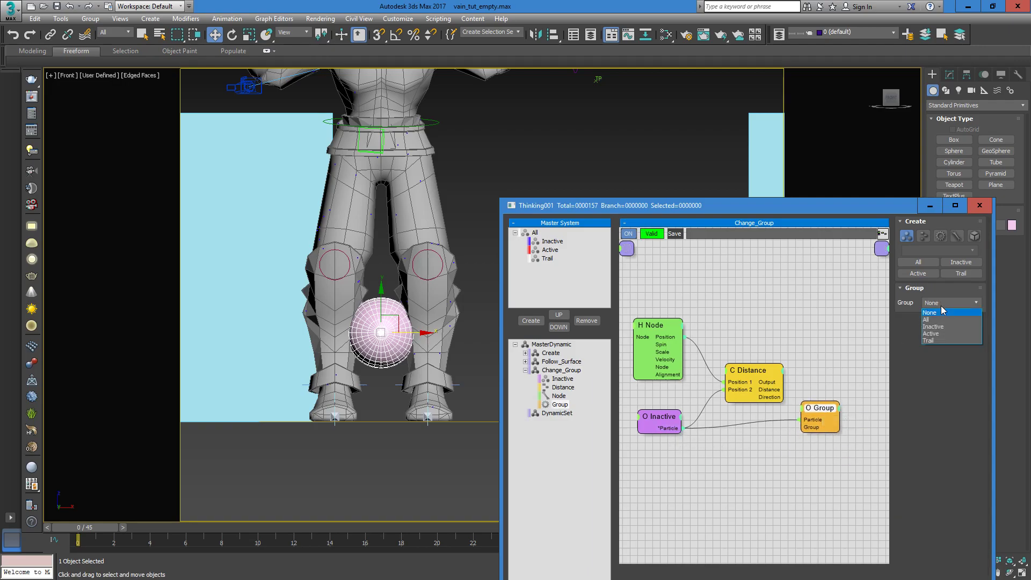
click(941, 334)
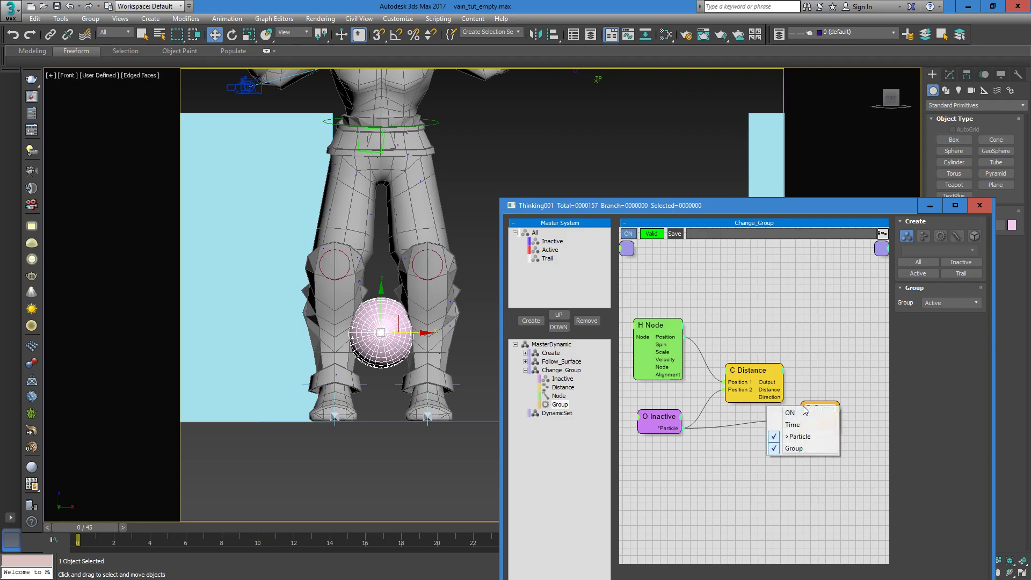
Step: Expose the Group operator's ON input, wire the Distance condition's Output into it, and tidy the node layout
drag(767, 382, 843, 405)
drag(654, 327, 654, 328)
drag(658, 419, 658, 417)
mouse_move(660, 325)
mouse_down()
mouse_move(663, 345)
mouse_move(670, 337)
mouse_up()
click(658, 420)
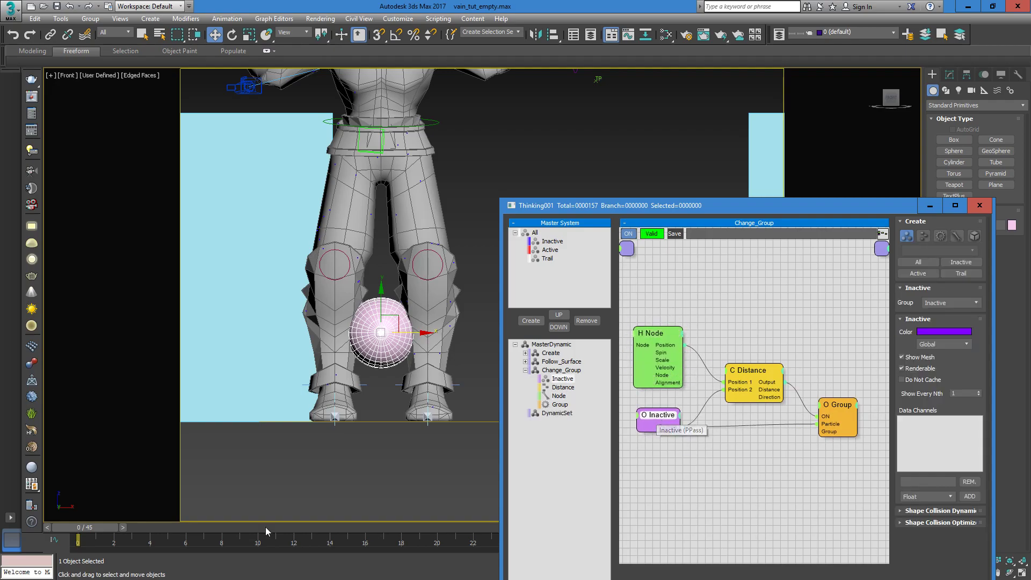
Step: Scrub the first frames to check the group change, and move the Thinking window higher with Change_Group open
mouse_move(92, 528)
mouse_down()
mouse_move(50, 525)
mouse_move(282, 515)
mouse_move(78, 526)
mouse_up()
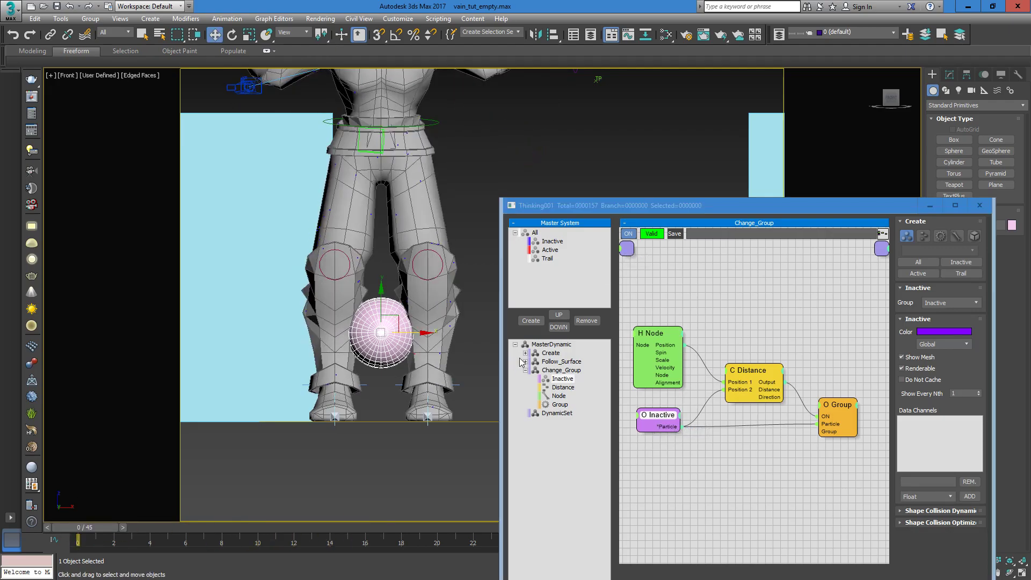
click(551, 344)
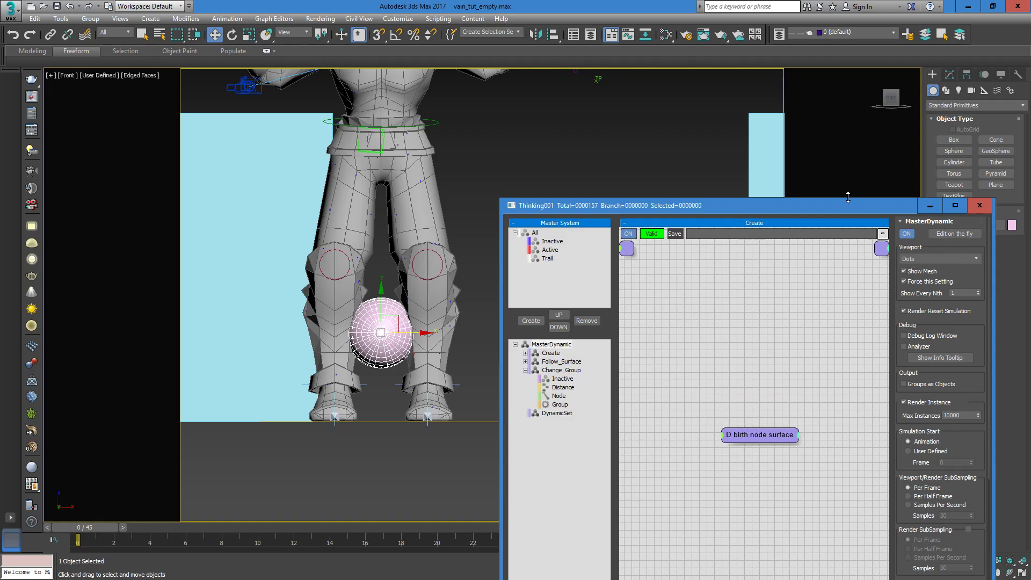
drag(847, 208, 820, 156)
click(532, 336)
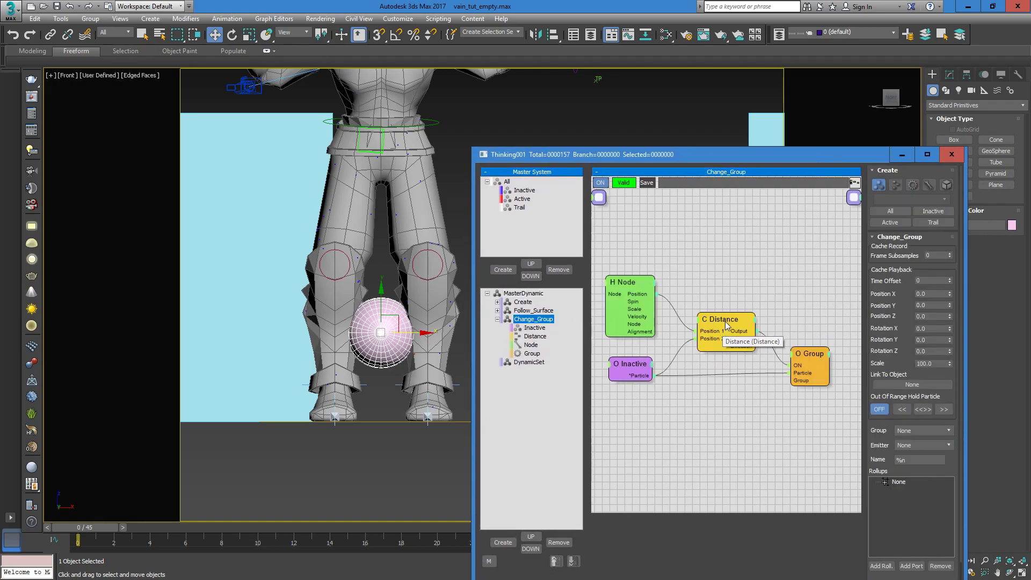
Step: Set Radius 2 of the Distance condition to 25
click(725, 321)
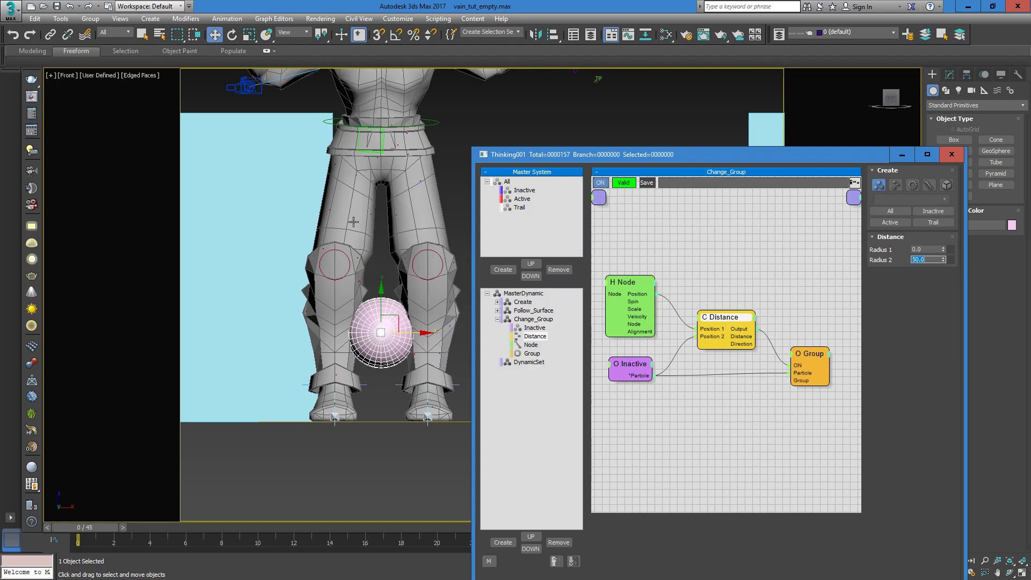
middle_drag(353, 221, 316, 262)
drag(342, 352, 366, 350)
click(932, 259)
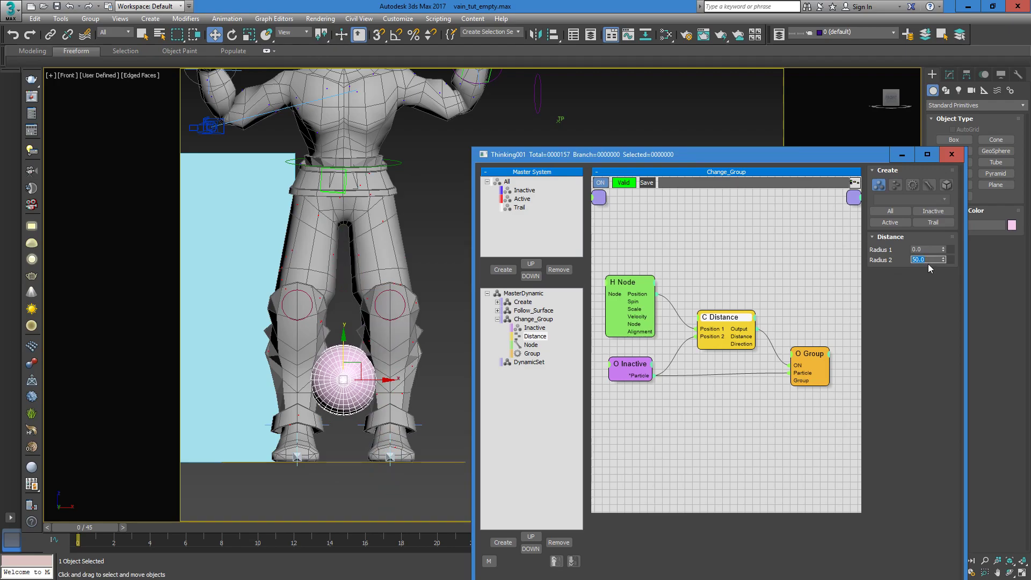
text(25)
key(Return)
Step: Scrub the opening frames and examine up close which particles around the sphere switch to the Active group
drag(84, 527, 53, 509)
scroll(379, 324, up, 3)
scroll(336, 297, down, 3)
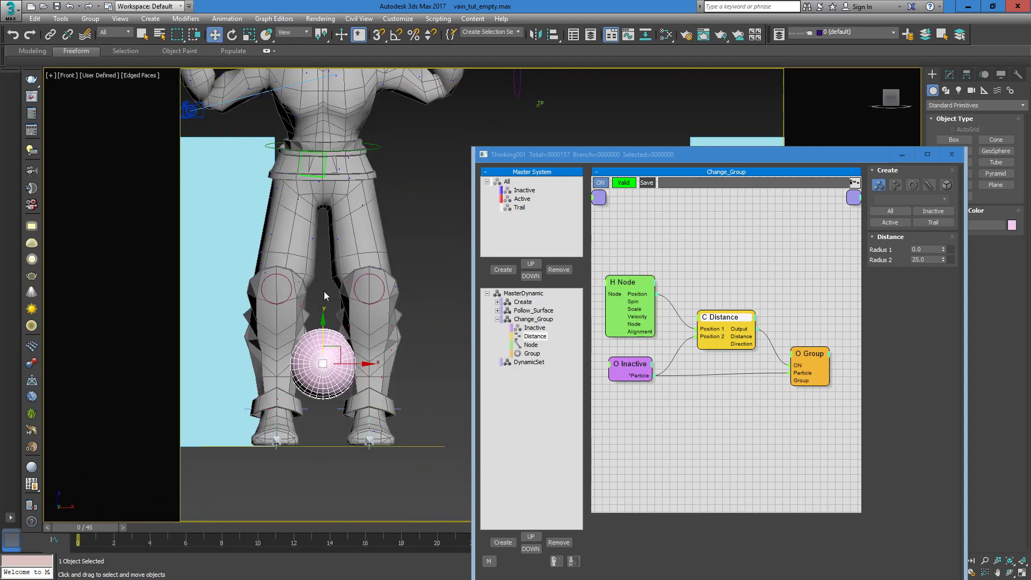
scroll(343, 286, up, 3)
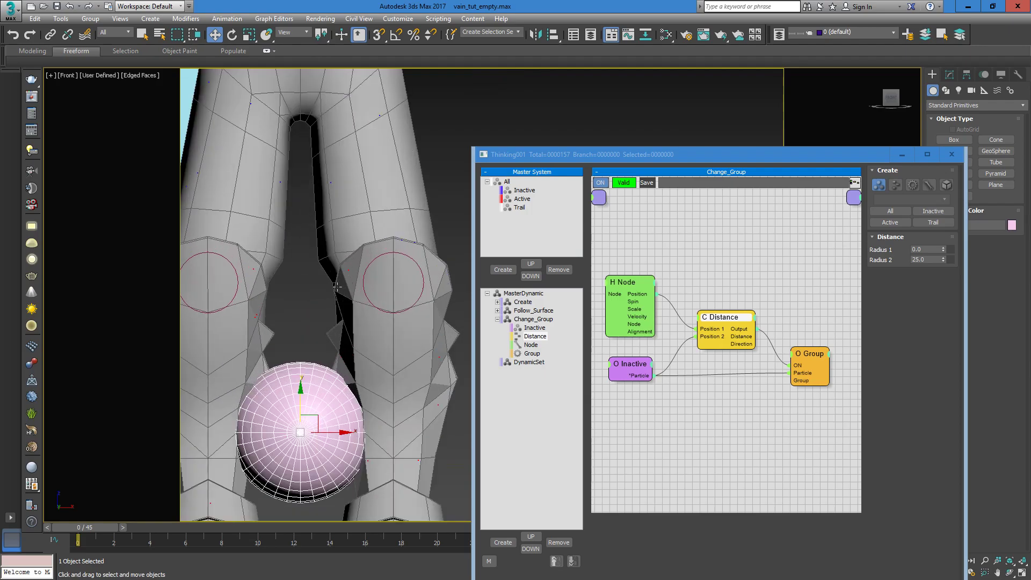
scroll(282, 290, down, 2)
mouse_move(81, 528)
mouse_down()
mouse_move(361, 517)
mouse_move(78, 523)
mouse_up()
key(w)
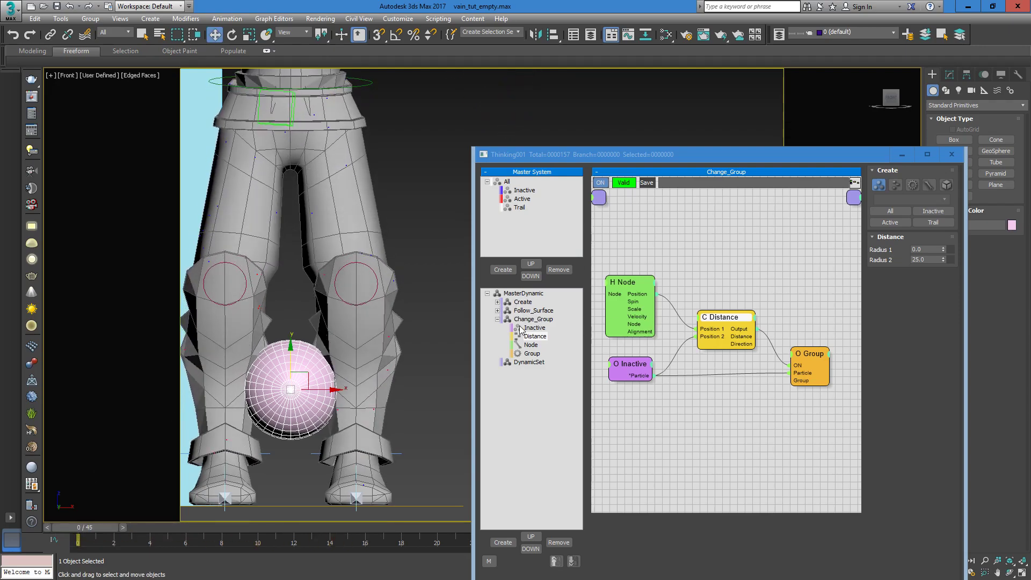
Step: Collapse Change_Group, rename the empty DynamicSet to Dyn_Active, and enlarge its graph area
click(543, 321)
click(497, 319)
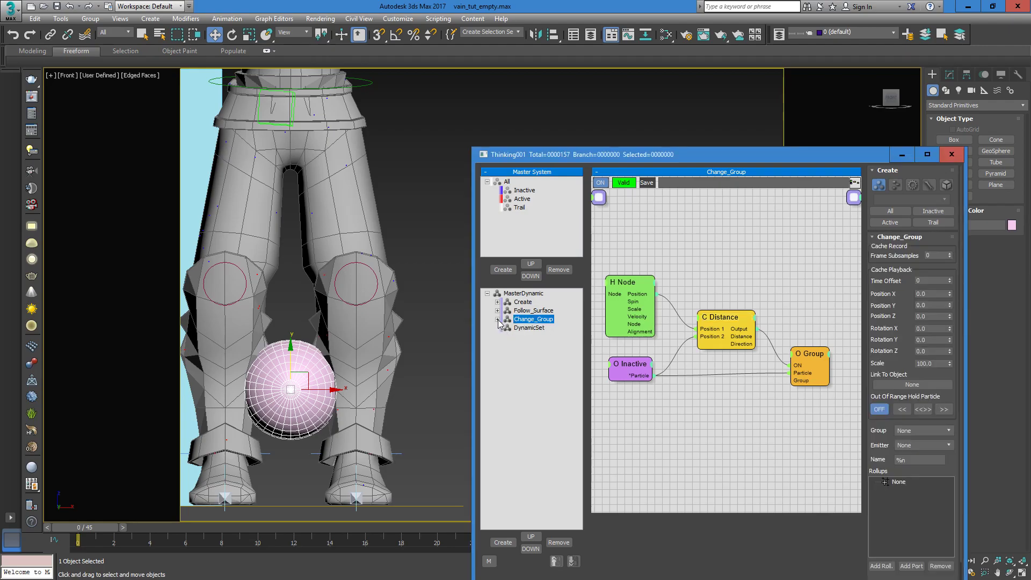
click(528, 328)
drag(620, 283, 646, 571)
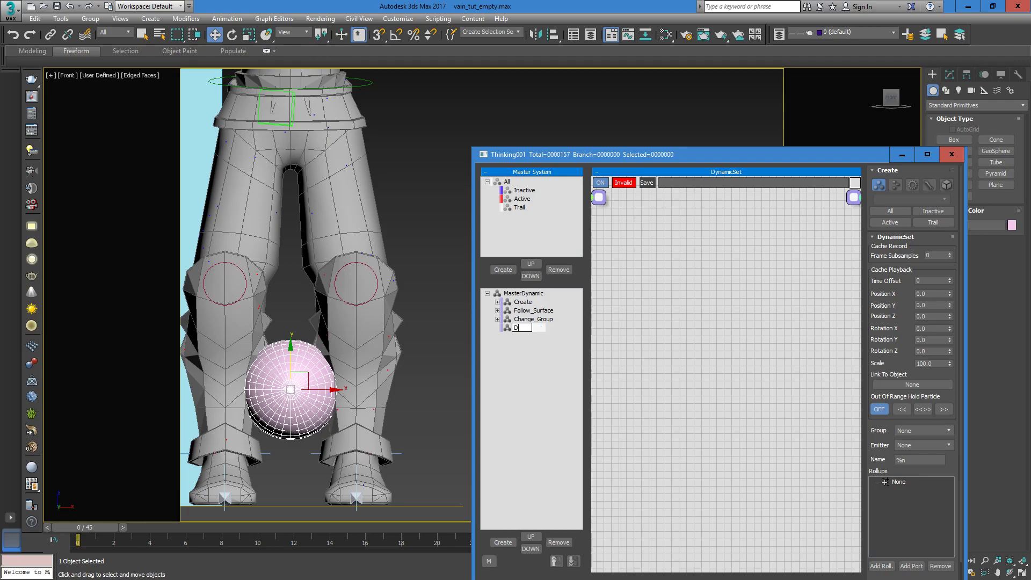
text(n_Active)
key(Return)
Step: Place an Active group node in the Dyn_Active graph
right_click(644, 279)
mouse_move(646, 280)
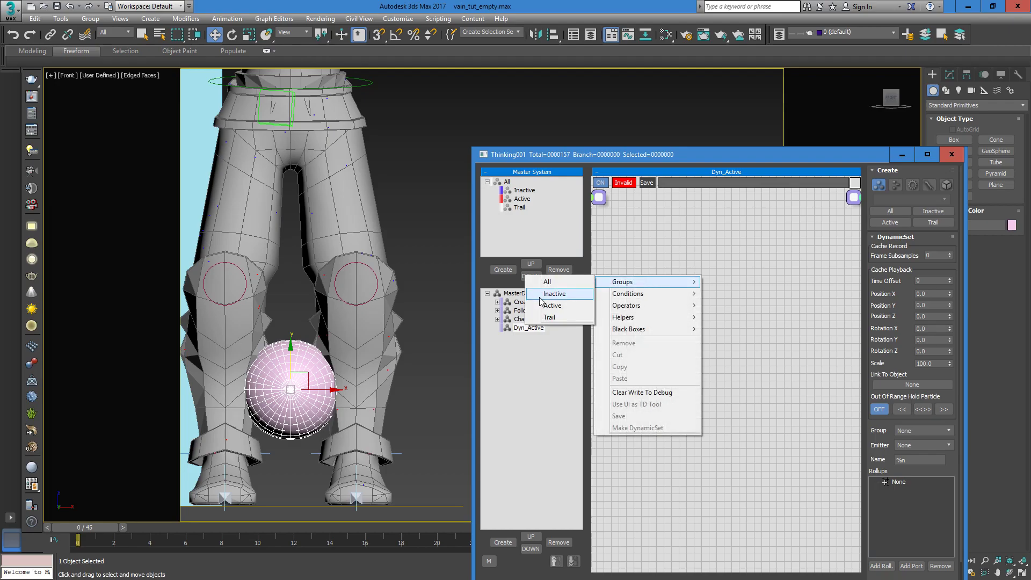
click(552, 305)
click(653, 299)
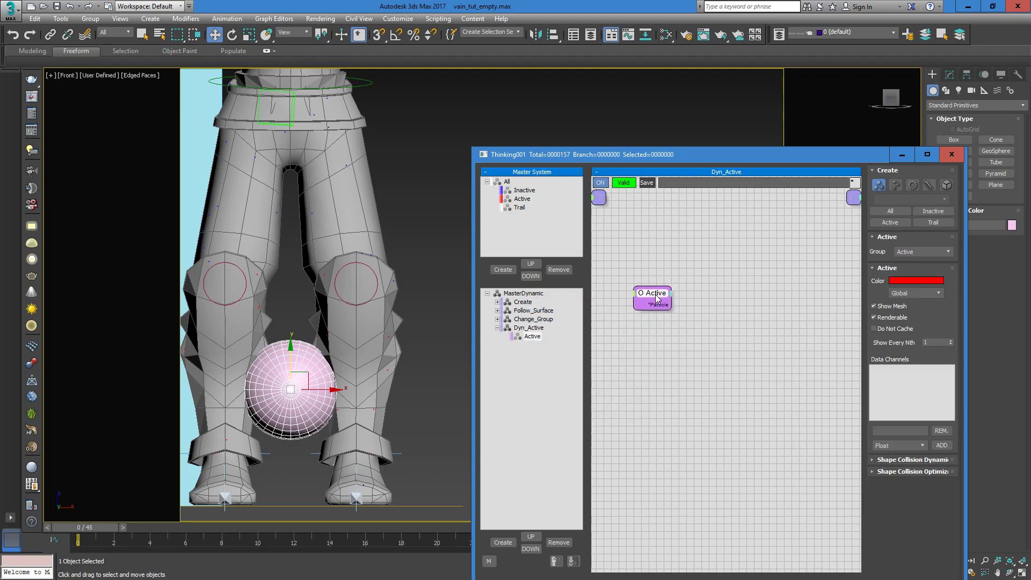
Step: Add a Velocity operator to Dyn_Active and wire the Active node's Particle output into its Particle input
double_click(725, 276)
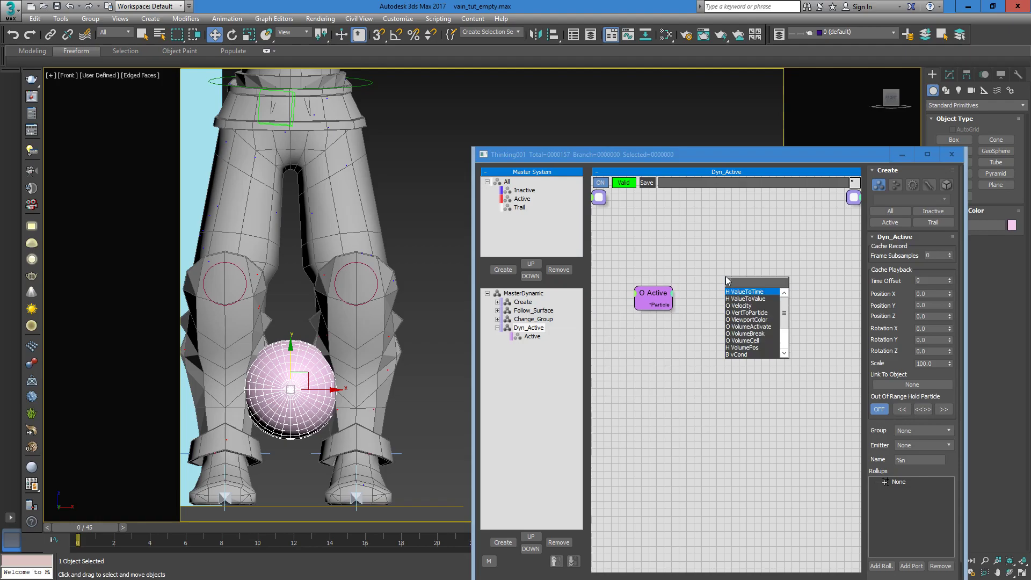
text(velo)
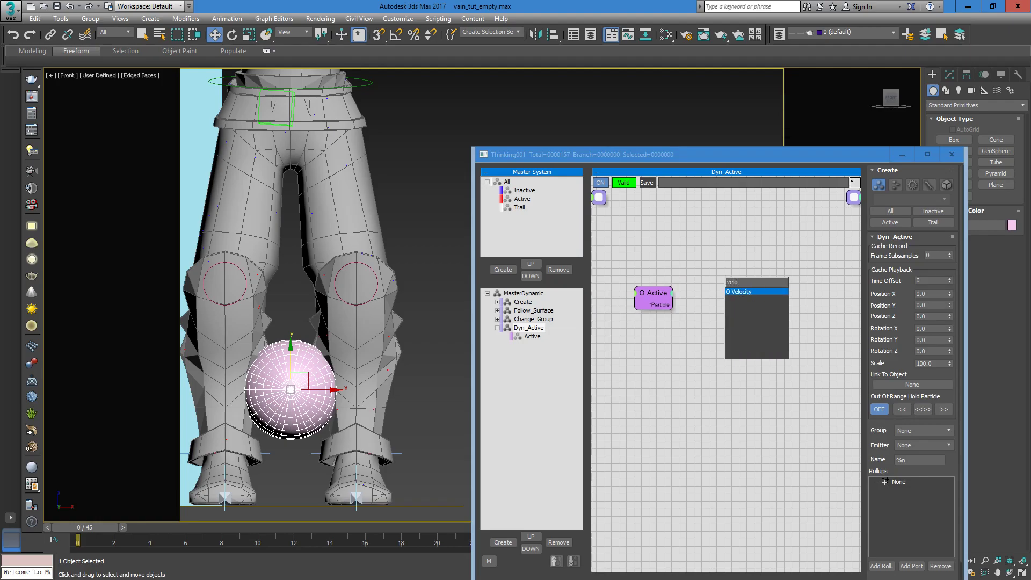
key(Return)
drag(673, 293, 741, 263)
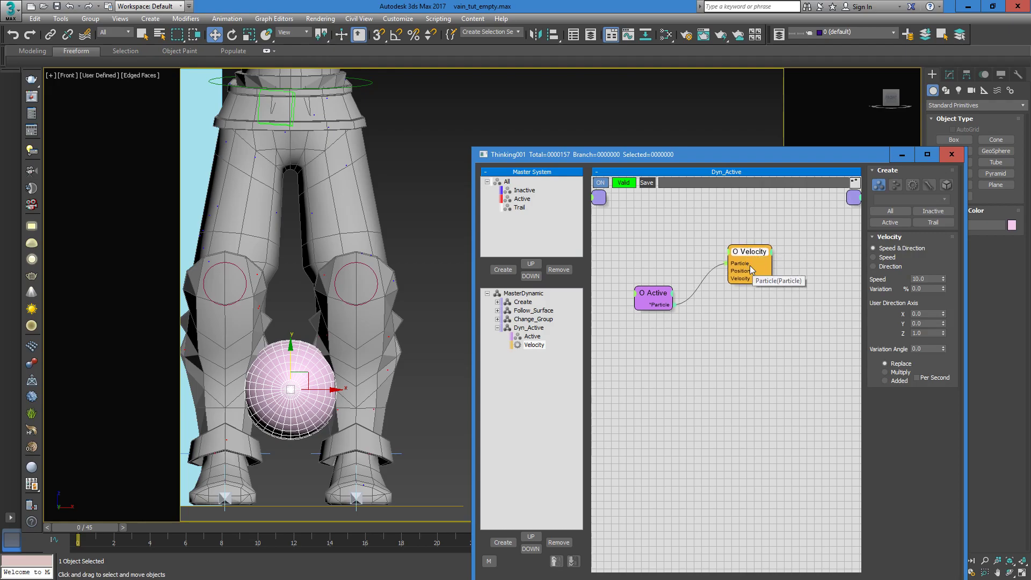
drag(92, 527, 55, 522)
drag(752, 244, 753, 248)
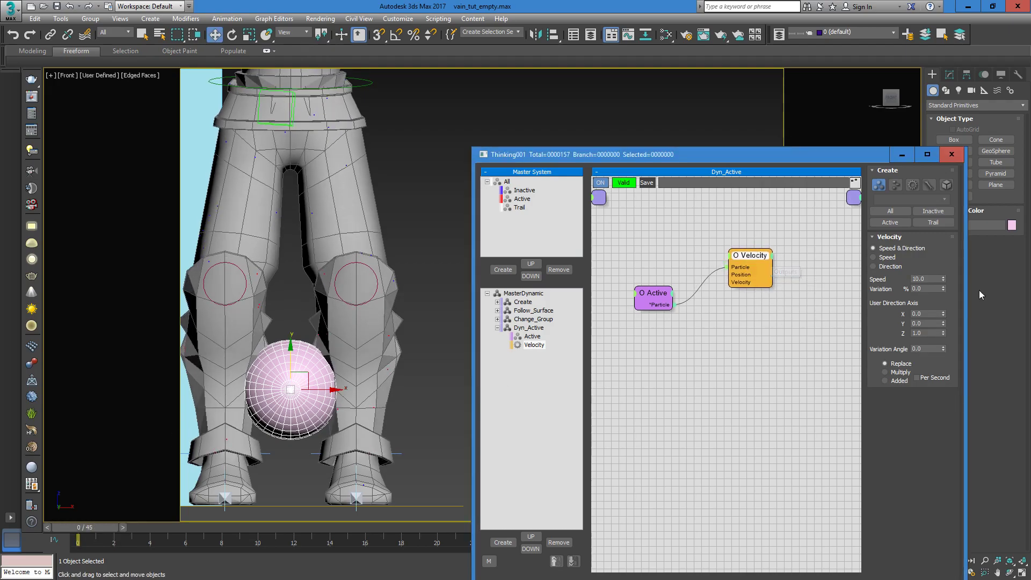
Step: Set the Velocity operator's Variation Angle to 180, Speed to 25 and Variation to 25%
click(928, 349)
text(180)
key(Return)
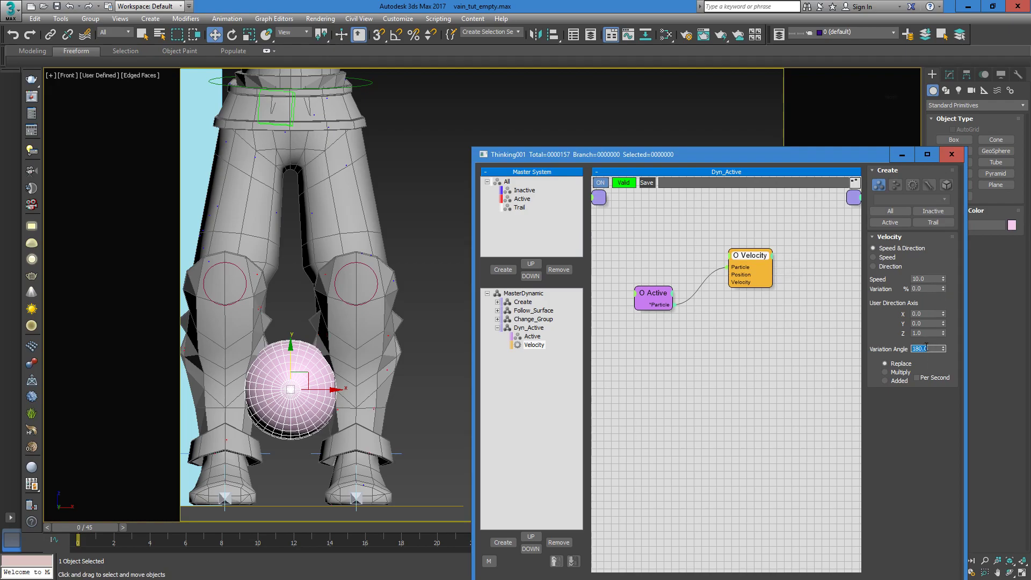
click(928, 278)
click(927, 288)
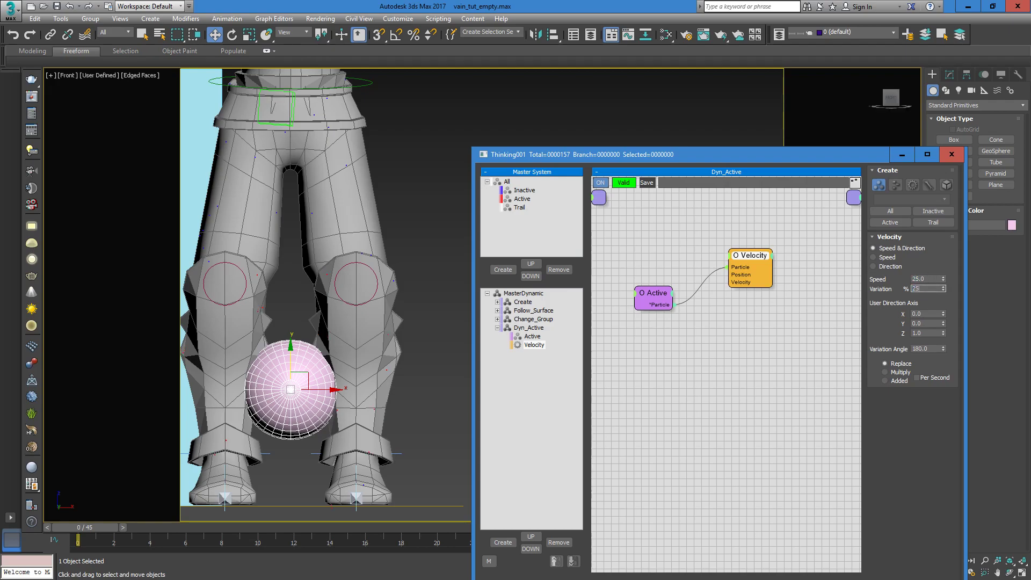
Step: Scrub the timeline to check how the active particles move, and shift the Velocity node higher in the graph
drag(96, 528, 881, 507)
key(w)
drag(63, 523, 85, 528)
drag(749, 268, 750, 248)
double_click(732, 344)
text(surfa)
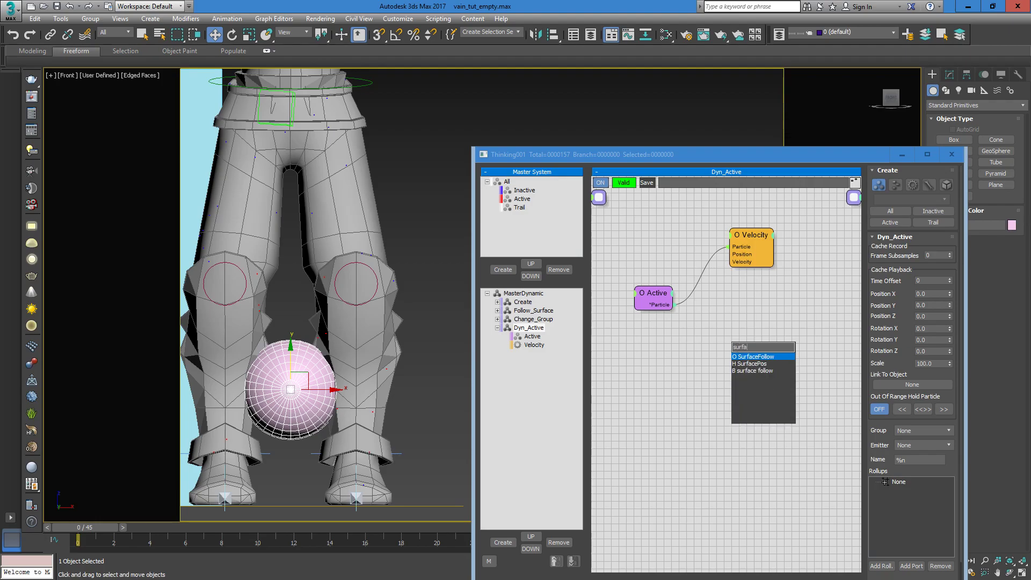
click(757, 371)
click(765, 350)
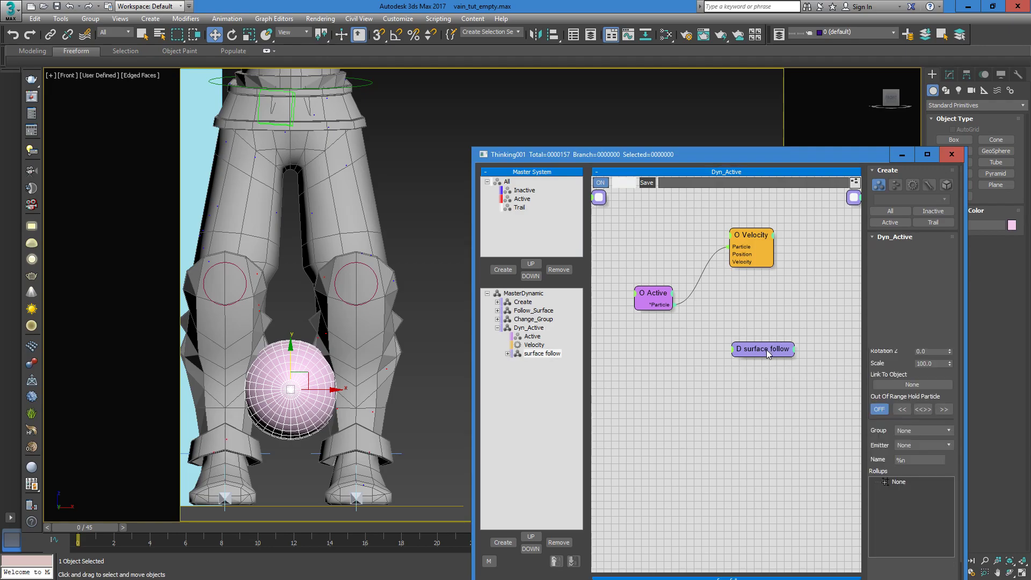
right_click(766, 349)
click(763, 546)
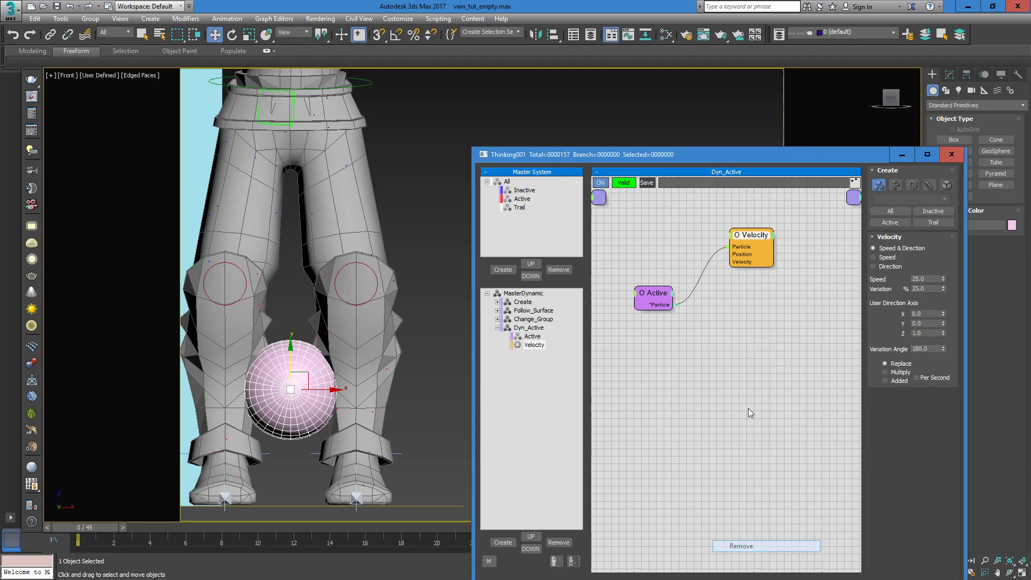
Step: Add a SurfaceFollow operator below the Velocity node and wire the Active Particle output into its Particle input
right_click(752, 345)
click(752, 377)
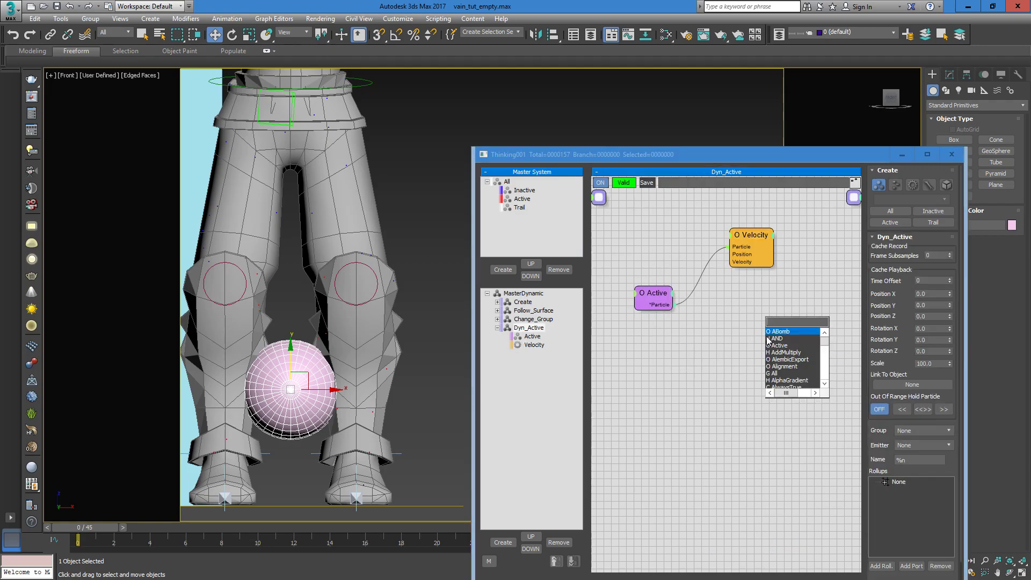
text(surf)
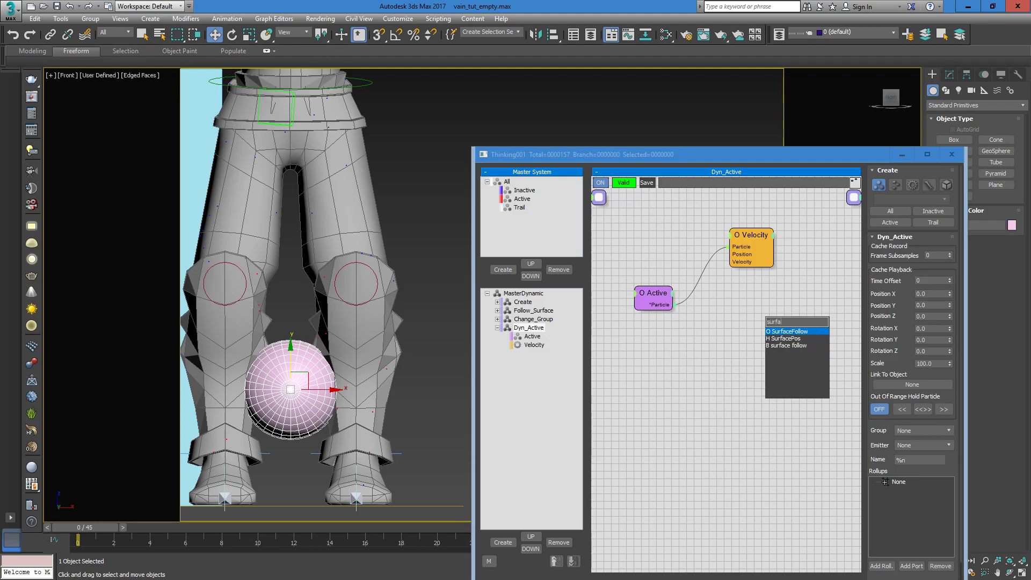
text(a)
click(790, 331)
drag(791, 326, 762, 325)
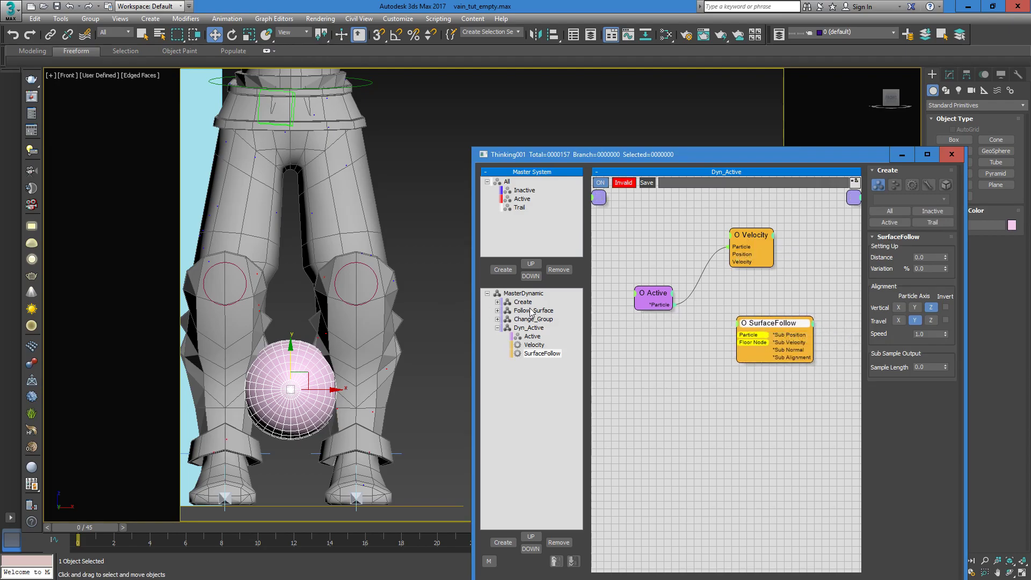
drag(675, 309, 774, 321)
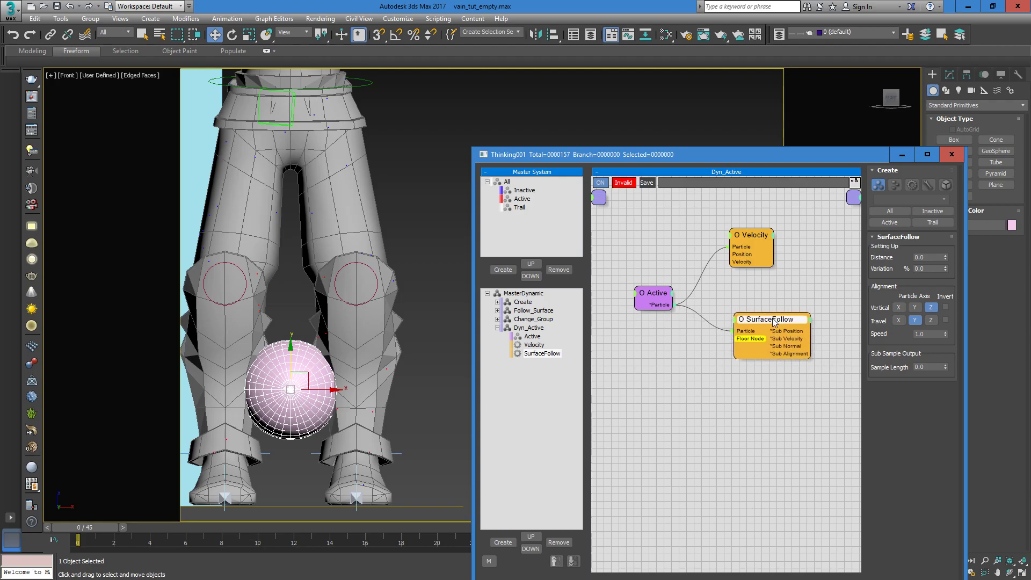
Step: Add a Node helper beside SurfaceFollow in Dyn_Active and assign the character mesh Object012 to it
click(699, 386)
key(Tab)
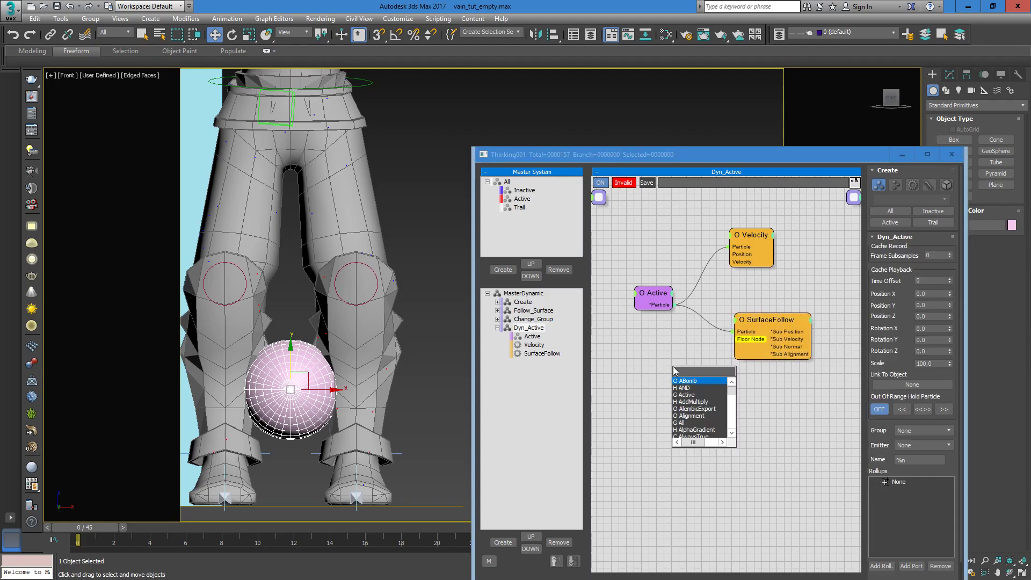
text(node)
key(Return)
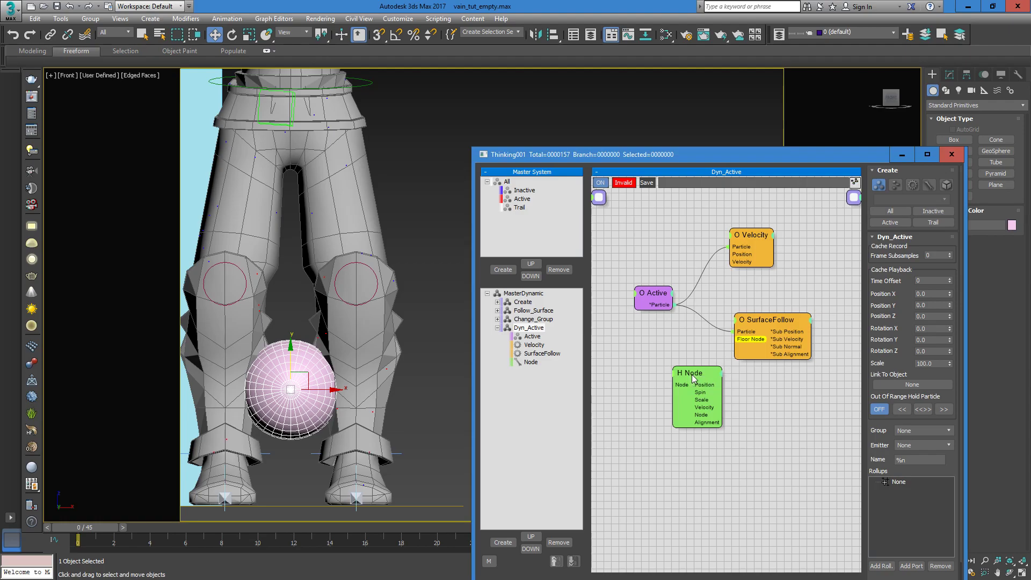
drag(691, 370, 675, 353)
click(304, 376)
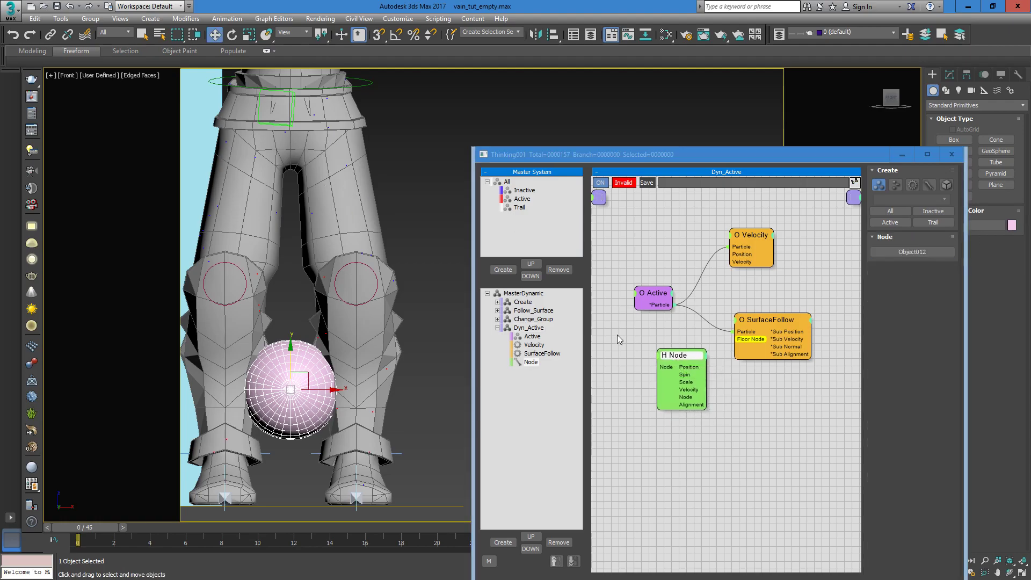
Step: Wire the Node helper's Node output into SurfaceFollow's Floor Node input in Dyn_Active and tidy the SurfaceFollow node's placement
drag(705, 400, 705, 371)
drag(743, 344, 764, 312)
double_click(928, 333)
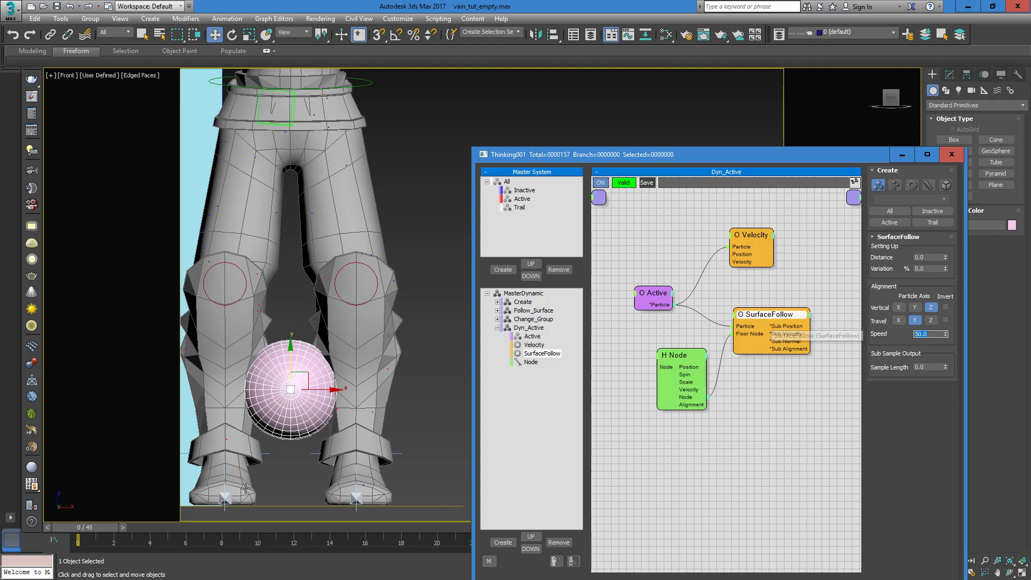
Step: Scrub repeatedly through the timeline to check how the active particles follow the character's surface, and review the Velocity settings
drag(79, 530, 819, 478)
key(w)
drag(86, 531, 546, 526)
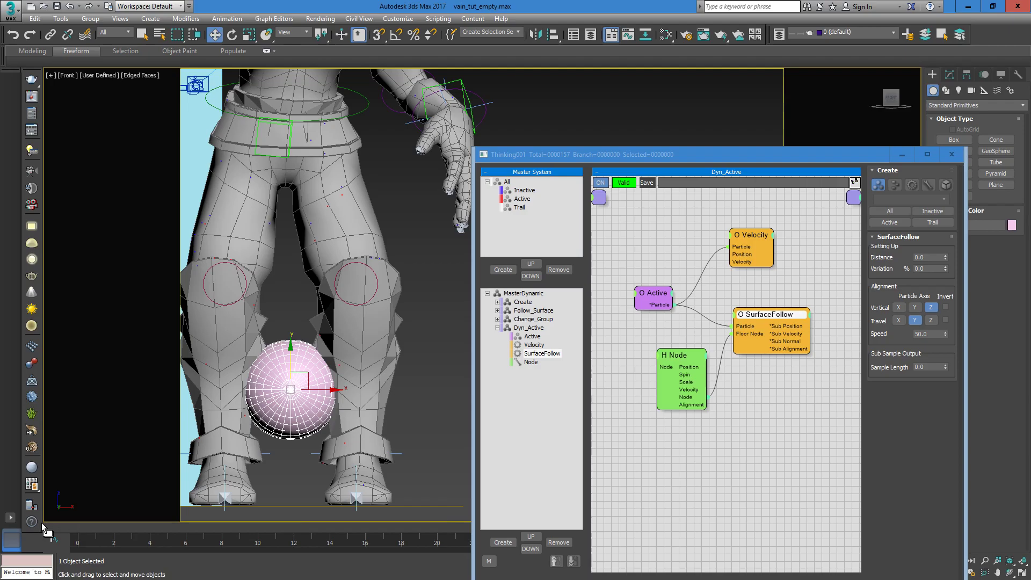
drag(59, 526, 329, 527)
drag(764, 236, 763, 245)
drag(99, 529, 576, 459)
key(w)
drag(104, 527, 437, 527)
click(79, 529)
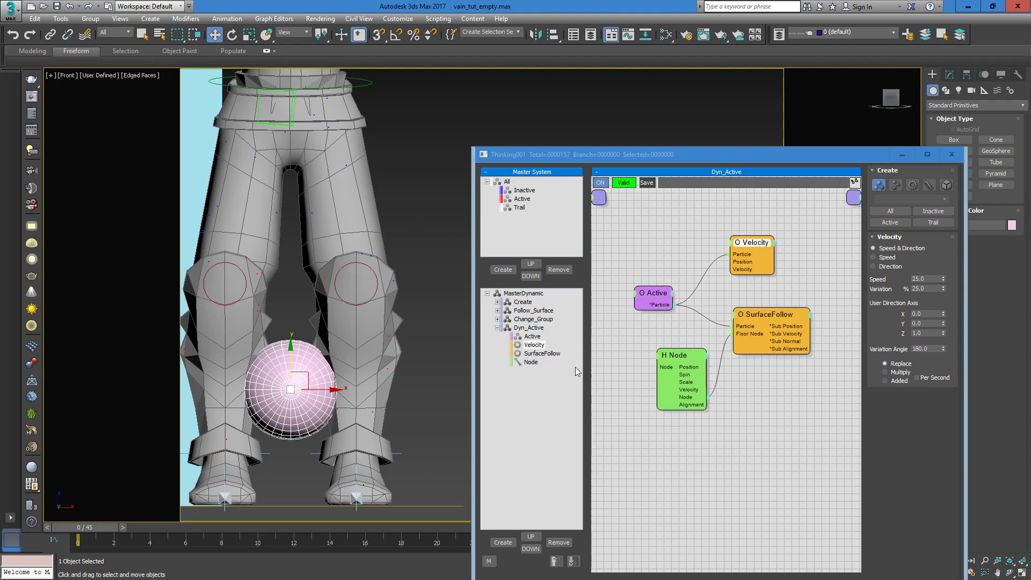
Step: Change the Trail particle group's display colour to green
click(758, 398)
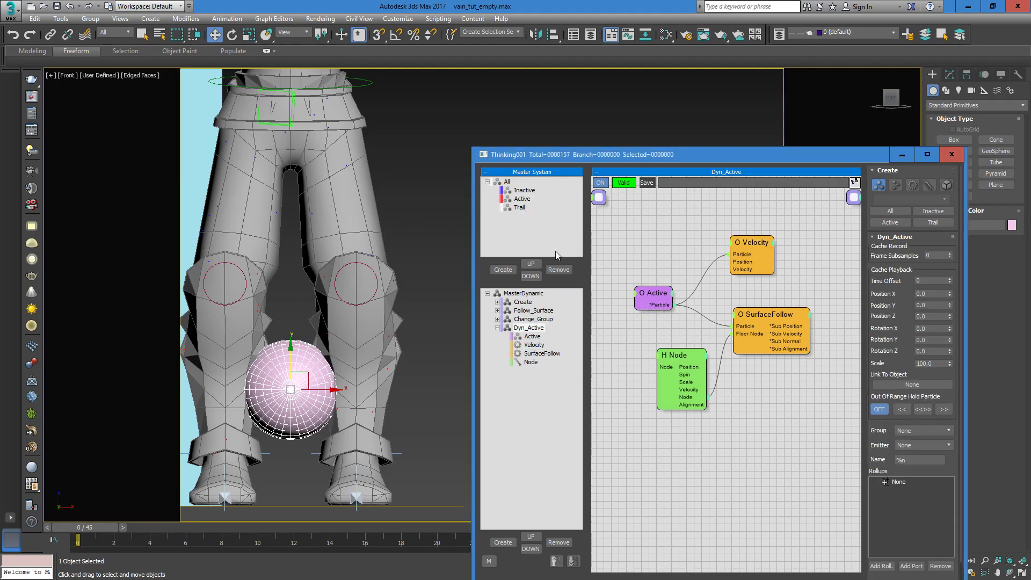
click(523, 207)
click(907, 182)
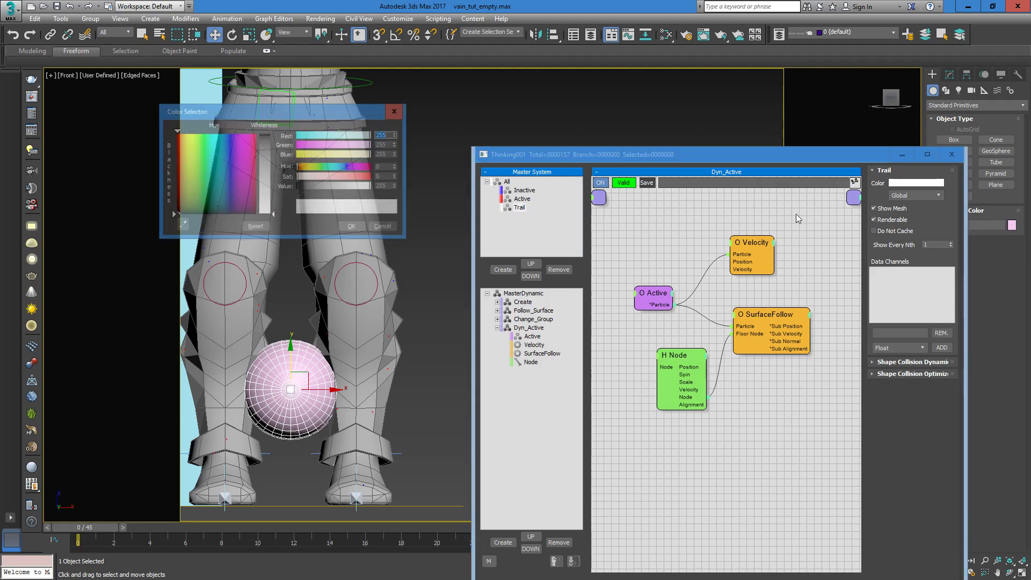
drag(220, 155, 262, 161)
click(353, 227)
Step: Add a TrailBorn operator below SurfaceFollow, wire the Active Particle output into its Particle input, and tidy the nodes
click(781, 468)
text(tra)
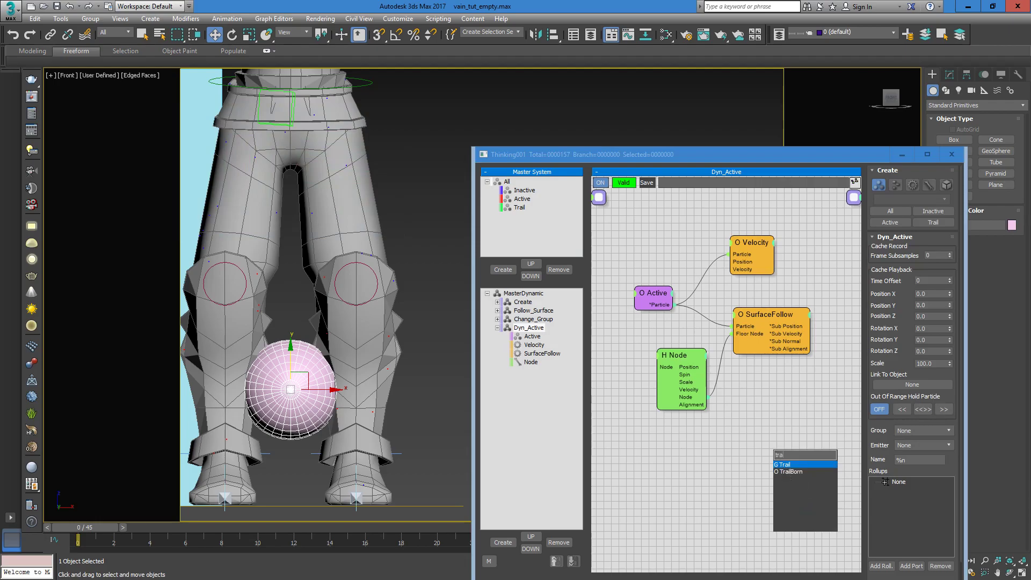
click(789, 471)
drag(801, 463, 763, 394)
drag(673, 305, 771, 380)
drag(685, 360, 666, 365)
drag(654, 293, 651, 292)
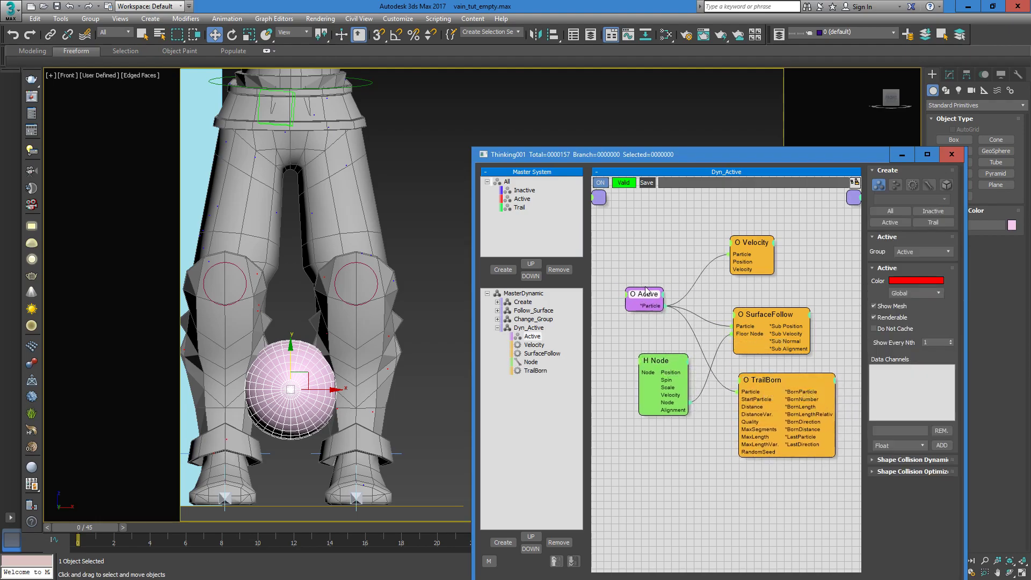
drag(773, 394, 767, 395)
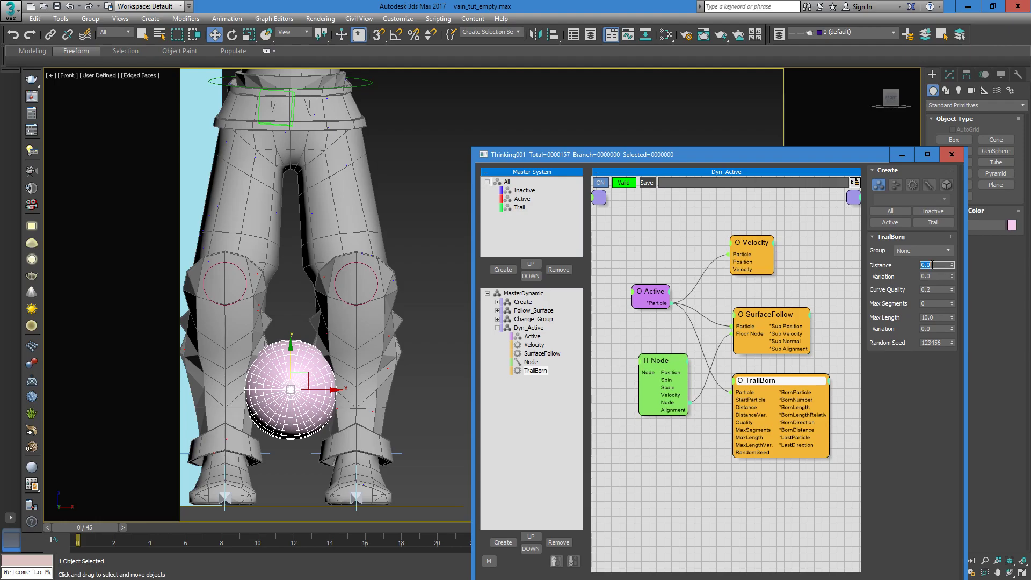
Step: Assign TrailBorn to the Trail group, set its Distance to 1, and scrub the timeline to check the trails
click(922, 250)
click(911, 289)
click(931, 265)
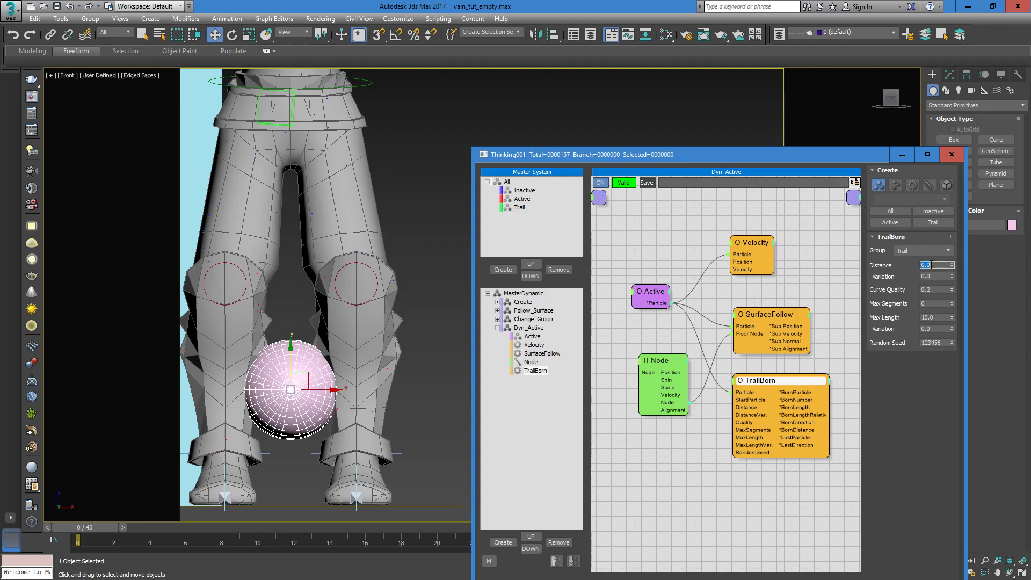
click(935, 317)
drag(109, 529, 752, 509)
key(w)
Step: Set TrailBorn's Max Length to 1000 and scrub the timeline to check the longer trails
click(948, 317)
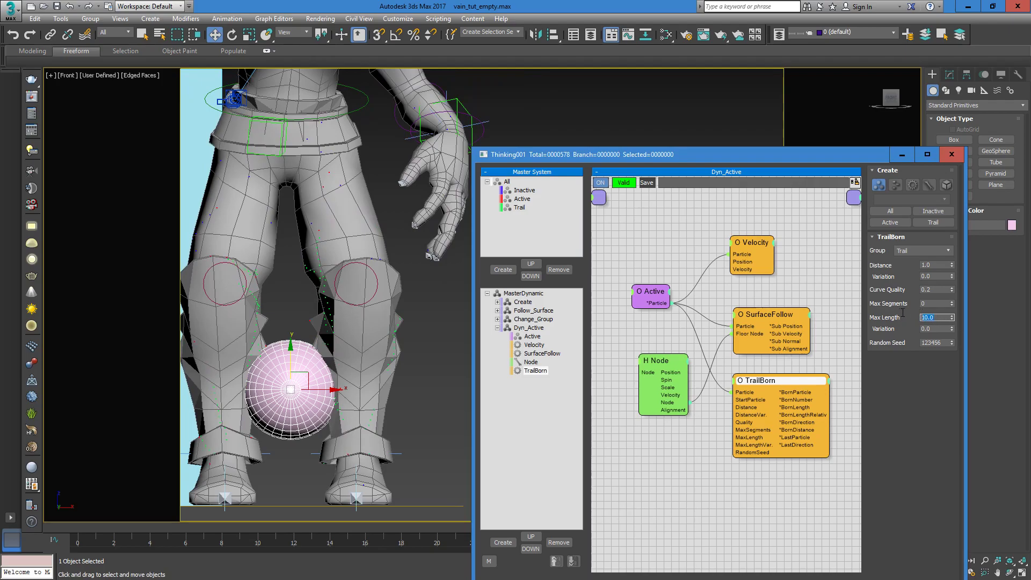
key(Return)
drag(82, 526, 785, 505)
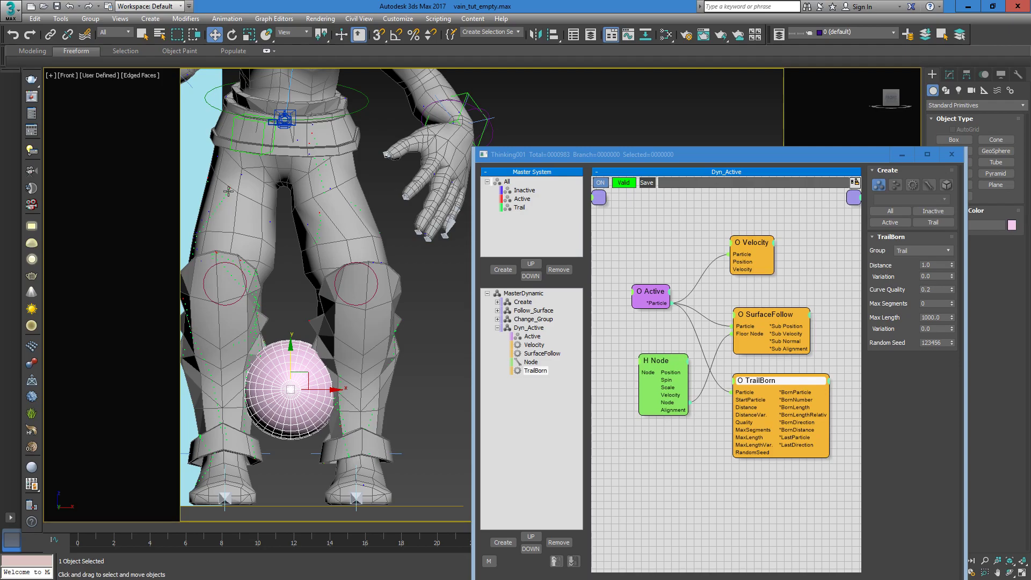
drag(59, 537, 457, 536)
click(710, 456)
scroll(692, 444, down, 3)
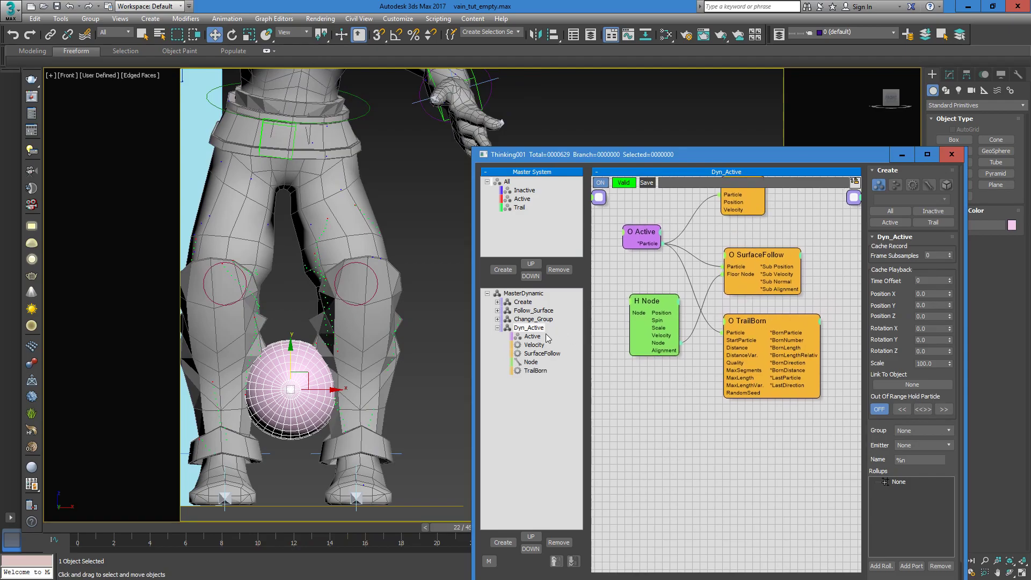
Step: Create a new dynamic set named Dyn_Trail under MasterDynamic and save the scene
click(498, 328)
click(529, 328)
click(523, 294)
click(503, 542)
click(529, 336)
click(531, 336)
text(Dy)
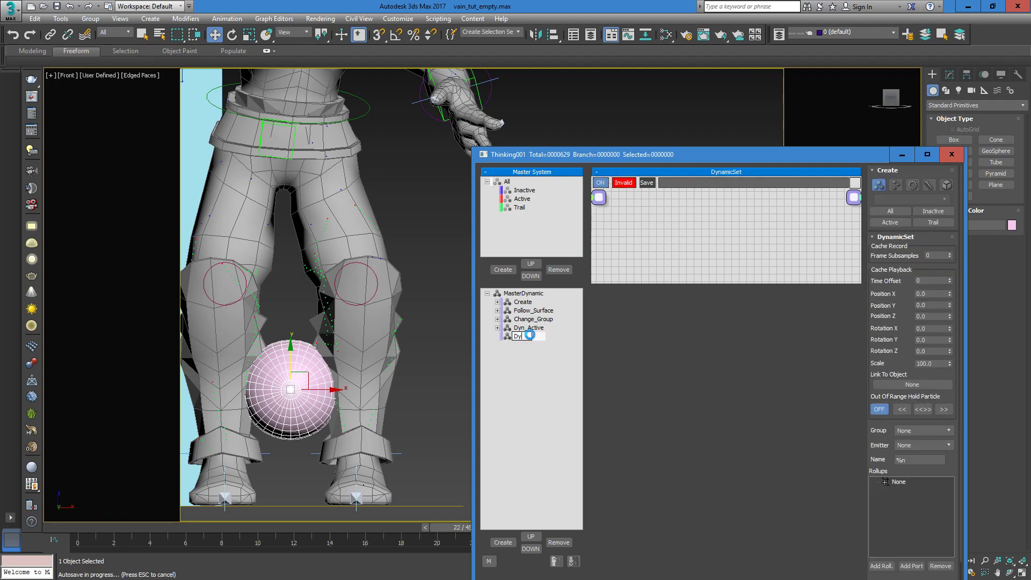
text(n_Tr)
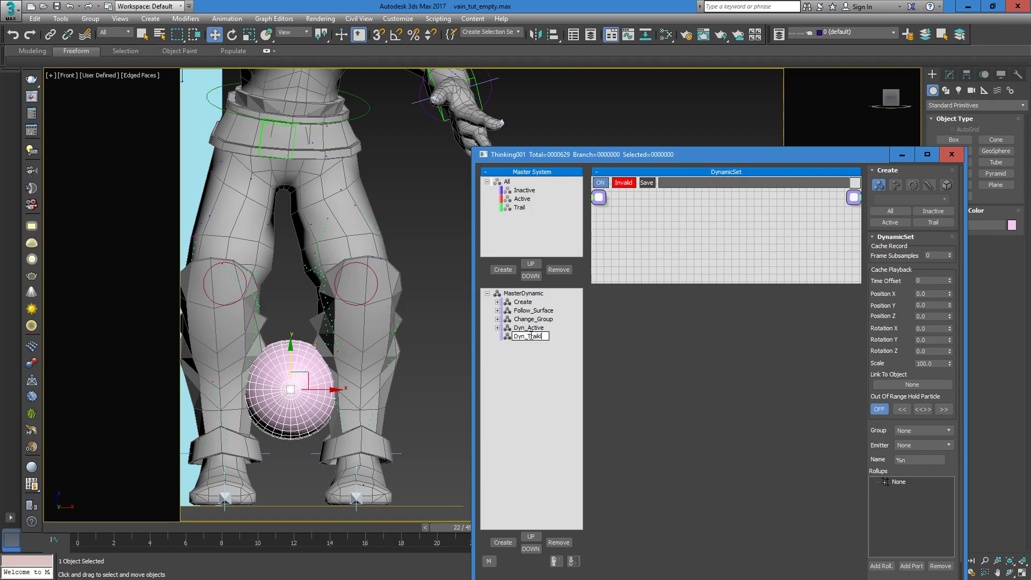
text(ail)
key(Return)
click(11, 10)
click(43, 110)
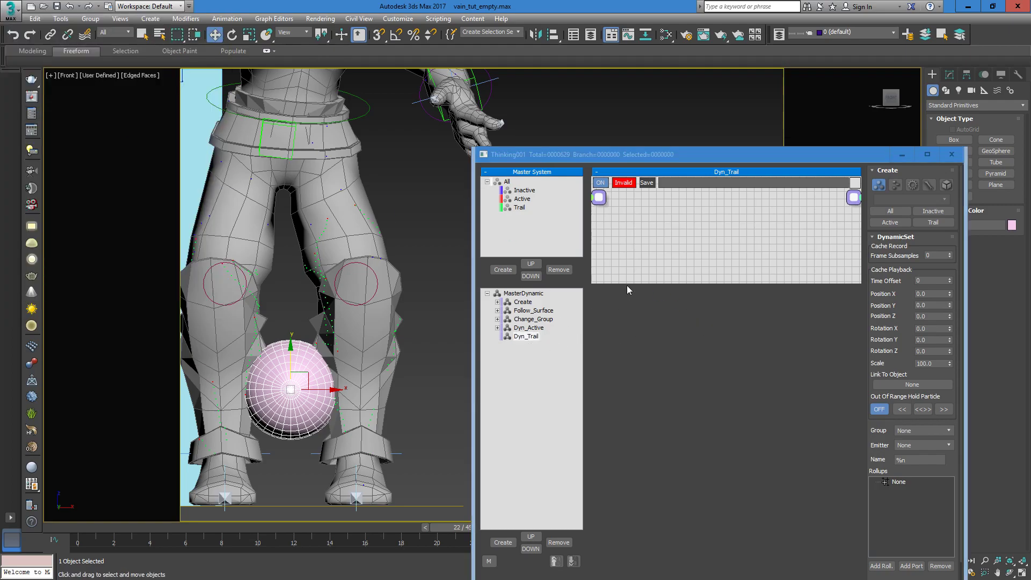
right_click(600, 308)
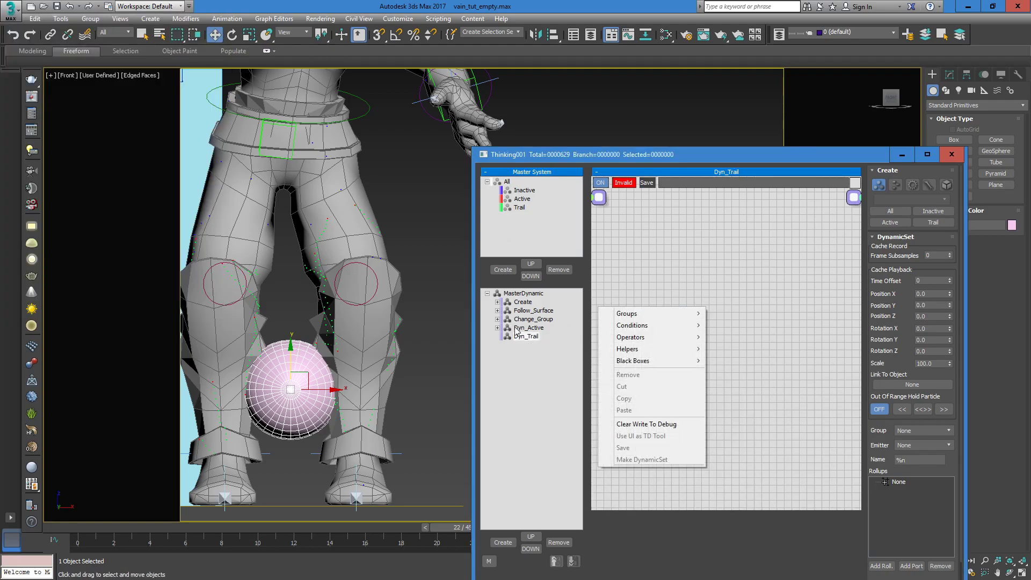
double_click(661, 274)
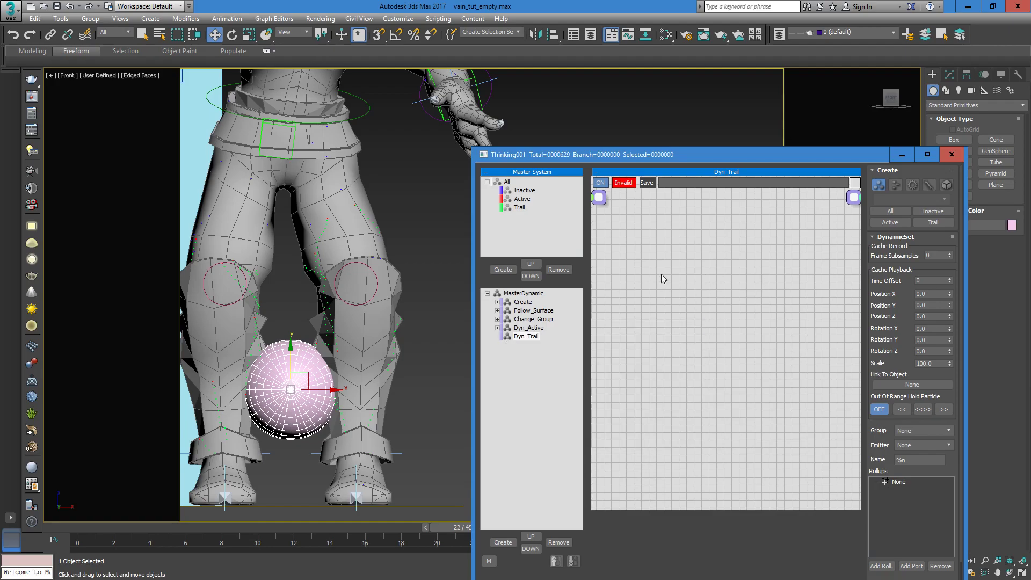
text(grou)
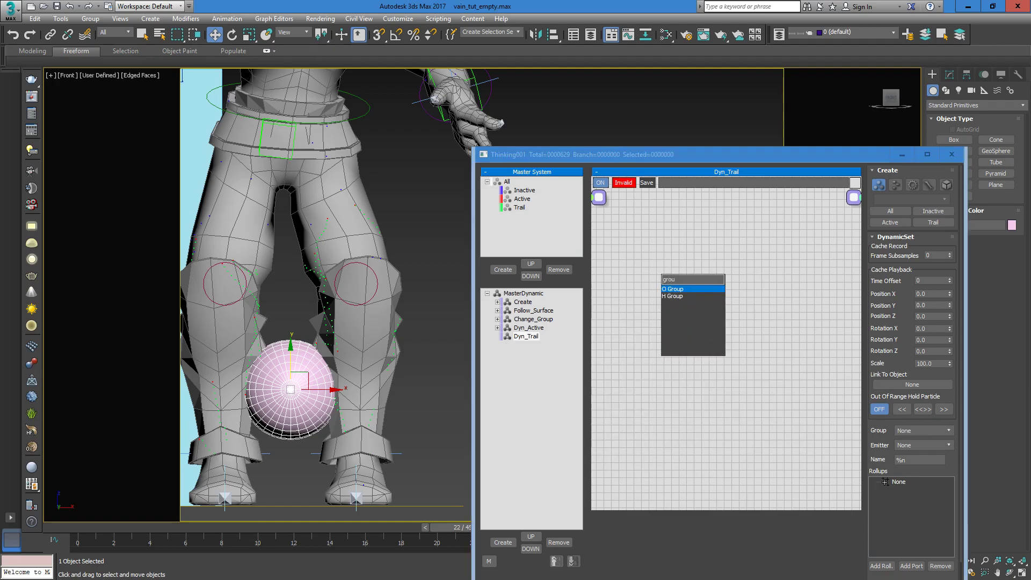
key(Down)
key(Down)
key(Return)
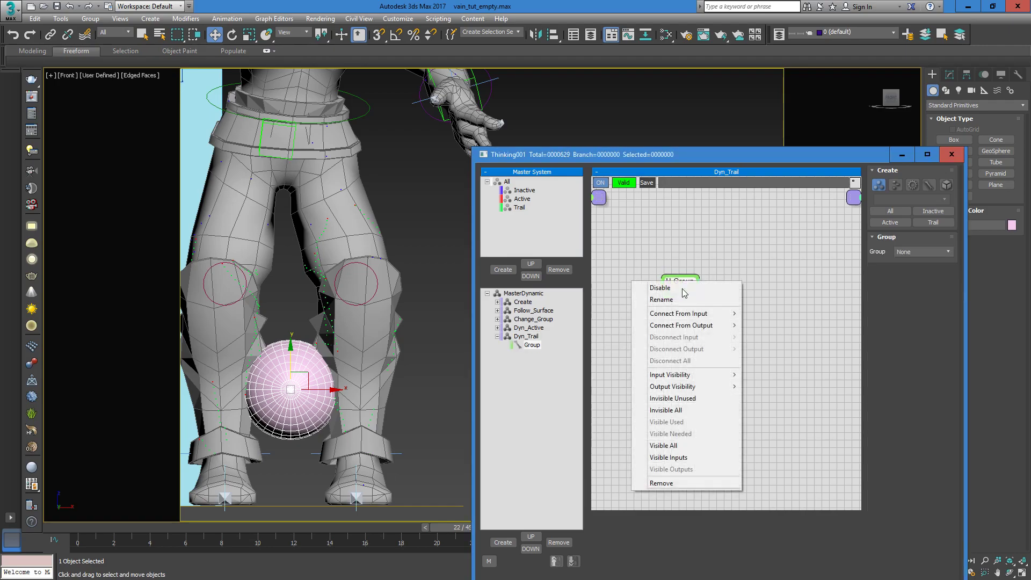
click(691, 483)
Step: Add the Trail group node to the Dyn_Trail graph and position it
right_click(693, 313)
mouse_move(687, 308)
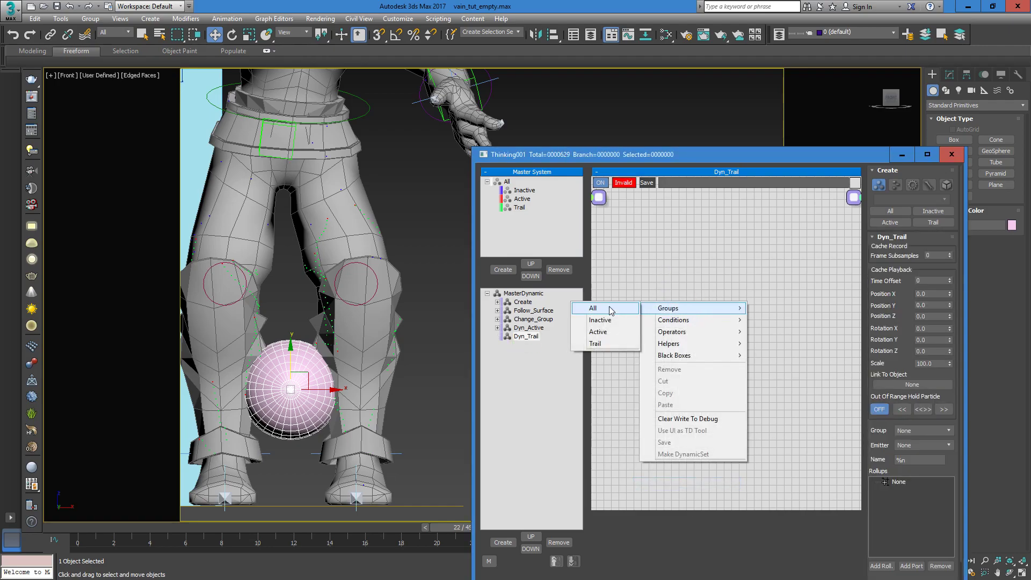
click(595, 343)
drag(710, 310, 667, 313)
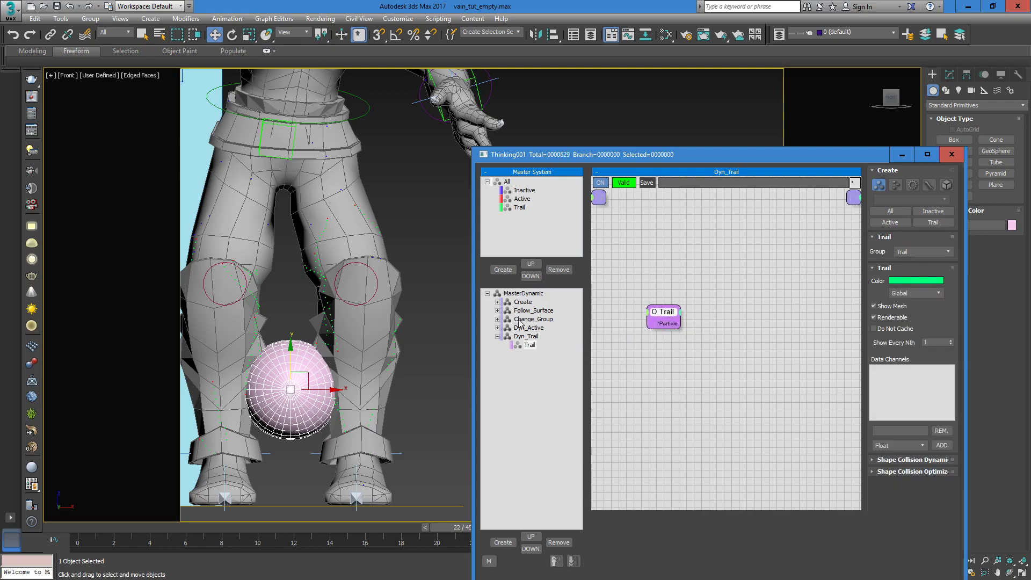
Step: Copy the SurfaceFollow operator and Node helper from Dyn_Active and paste them into Dyn_Trail
click(529, 327)
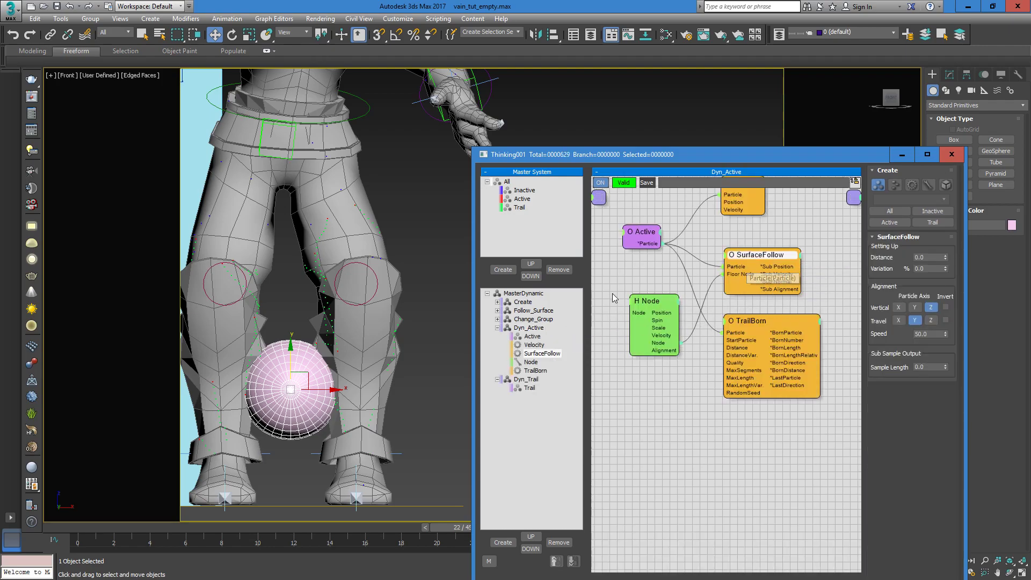
click(647, 301)
right_click(655, 280)
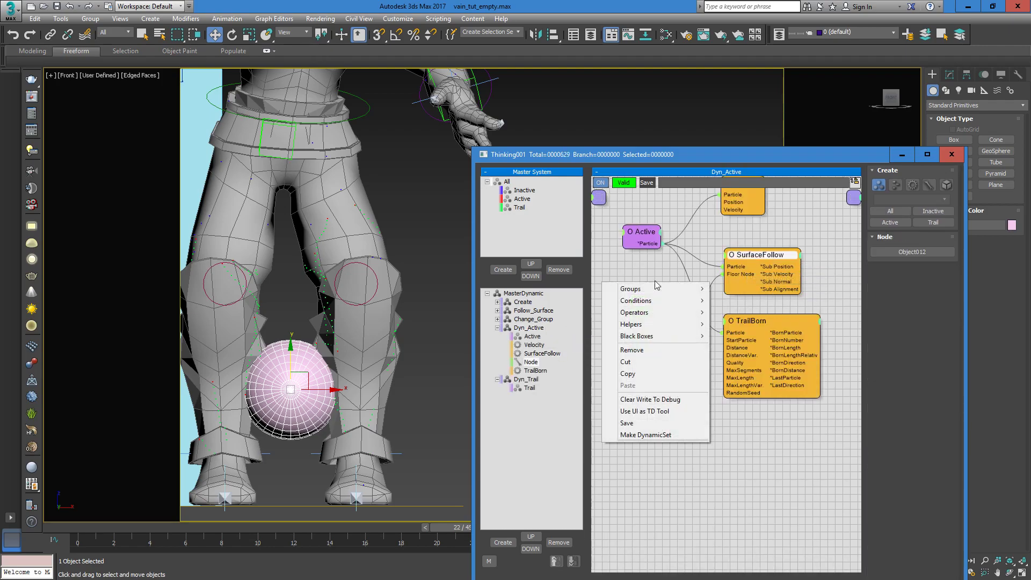
click(628, 373)
click(526, 379)
right_click(723, 321)
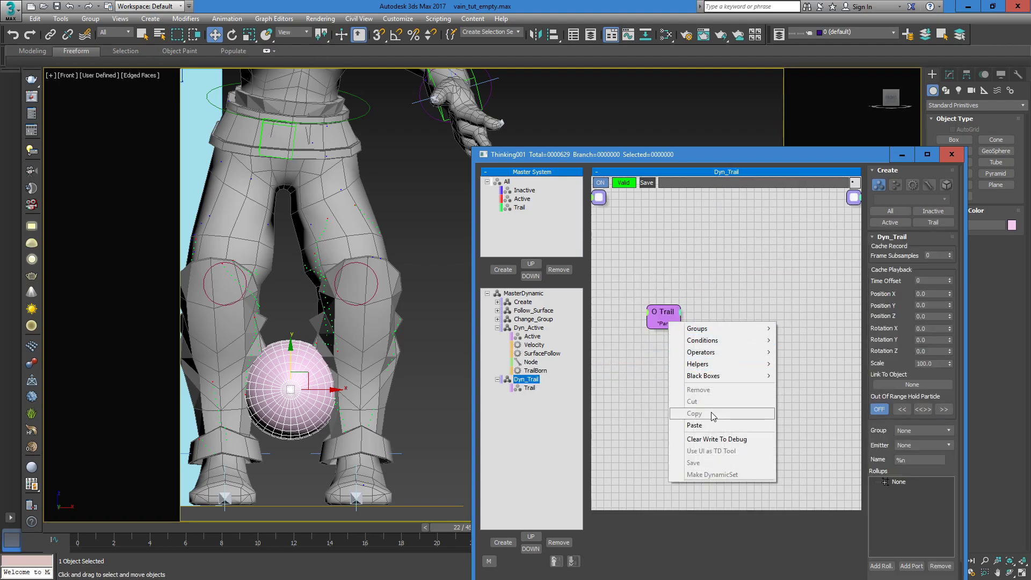
click(698, 425)
Step: Wire the Trail Particle output into the pasted SurfaceFollow, arrange the nodes, and set SurfaceFollow's Speed to 0
drag(670, 325, 798, 320)
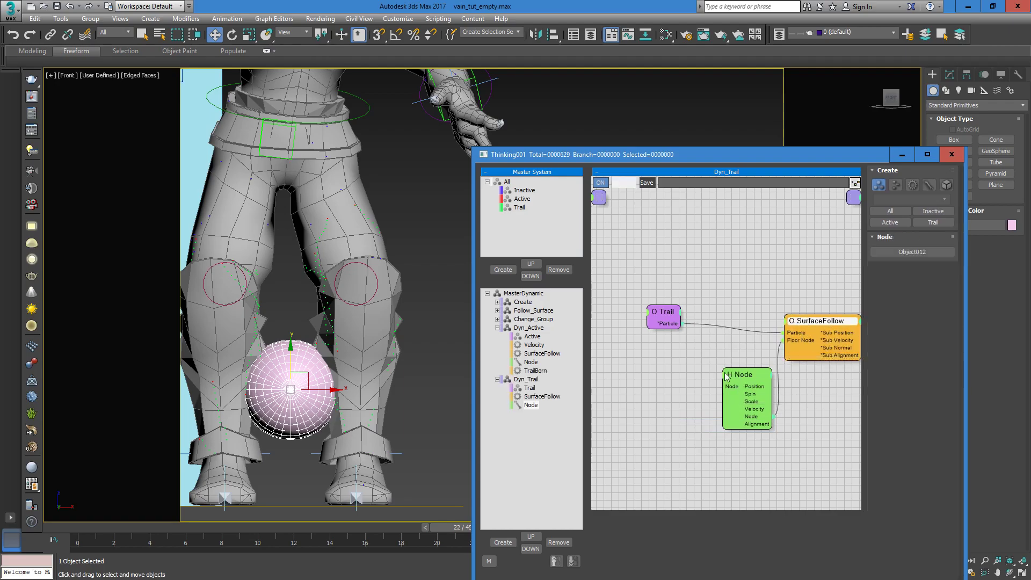
drag(730, 373, 675, 369)
drag(842, 325, 790, 316)
text(0)
key(Return)
Step: Scrub the timeline and inspect the character's legs up close to check how the trail particles stick to the surface
drag(71, 524, 965, 534)
key(w)
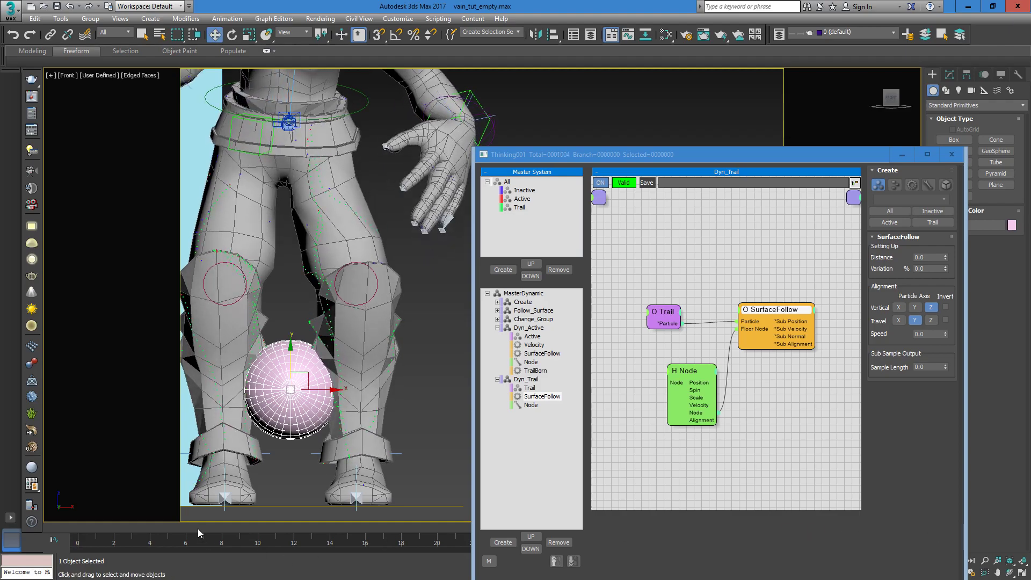
drag(60, 529, 451, 530)
scroll(422, 328, down, 3)
middle_drag(422, 329, 409, 359)
scroll(408, 356, up, 1)
drag(49, 528, 365, 528)
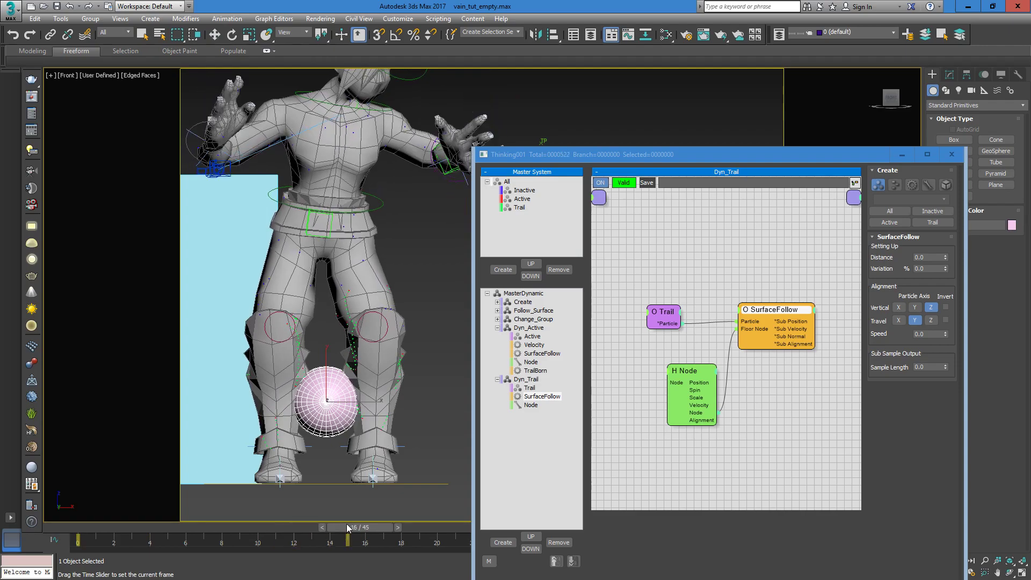
scroll(301, 275, up, 3)
scroll(301, 275, up, 1)
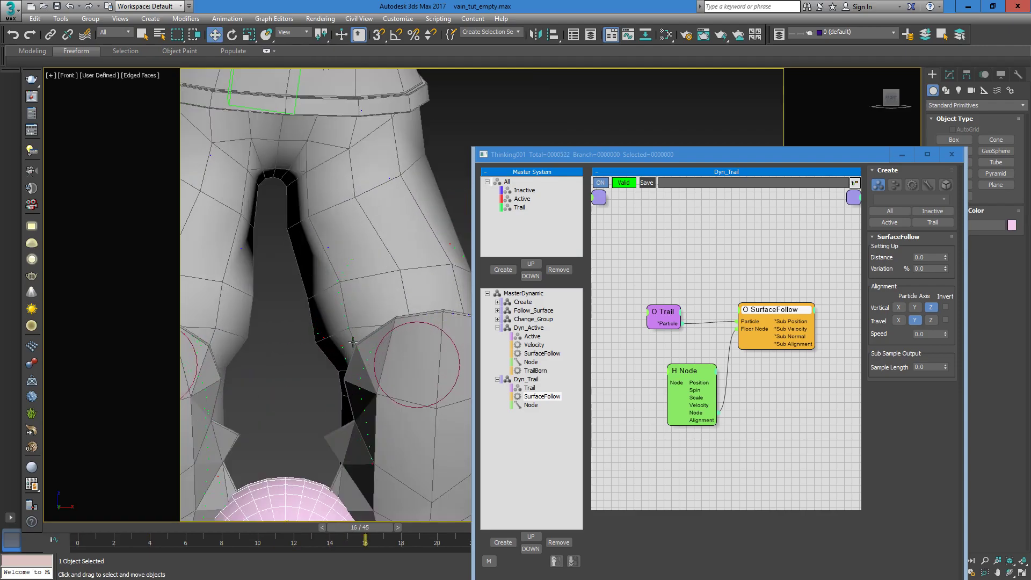
Step: Set the Distance of Dyn_Active's TrailBorn operator to 0.5 and scrub the timeline to check the trail density
click(532, 328)
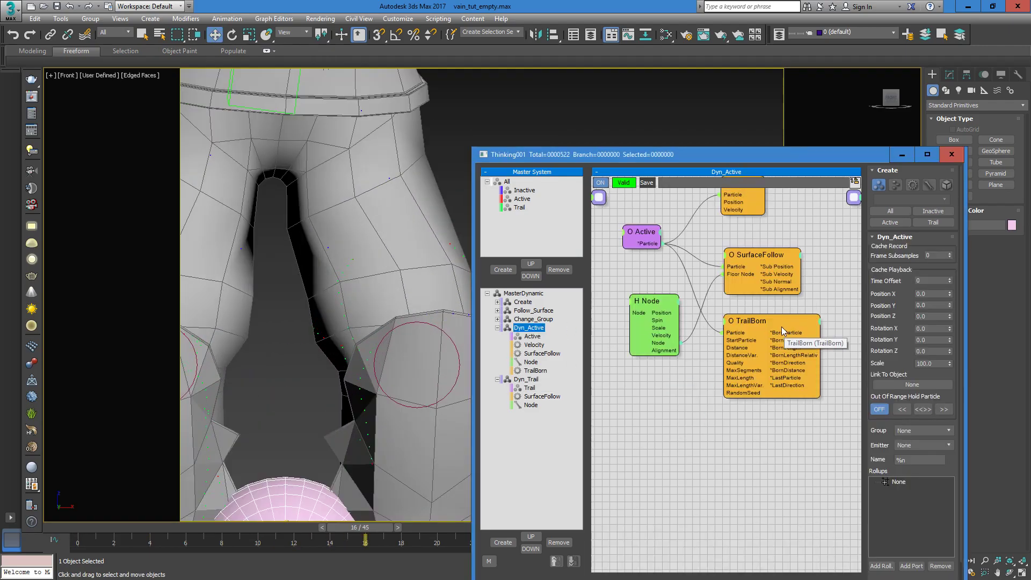
click(784, 322)
text(0.5)
key(Return)
drag(87, 525, 628, 529)
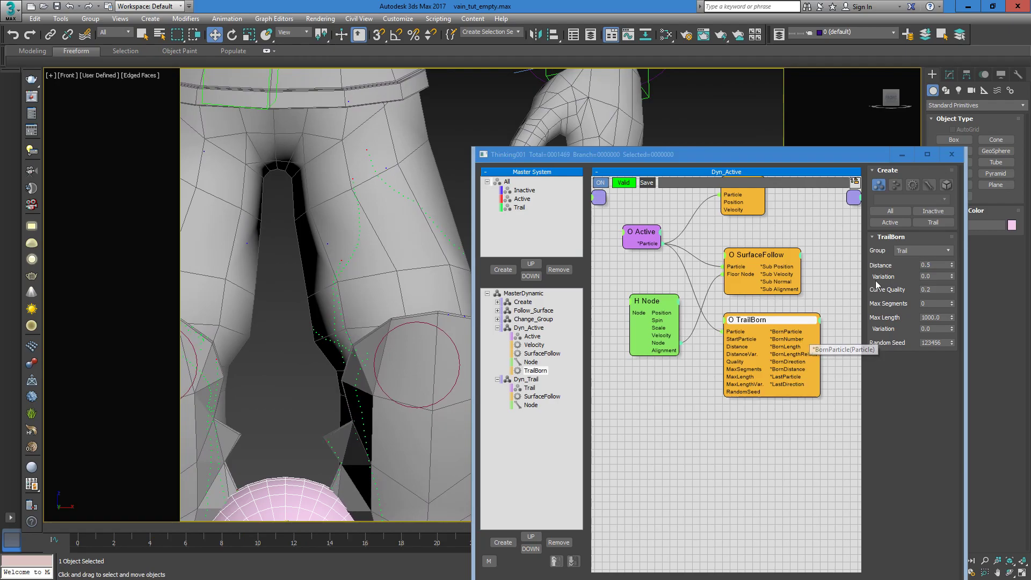
Step: Try a TrailBorn Distance of 0.2 and scrub the timeline to inspect the trails on the whole lower body
click(936, 264)
text(0.2)
key(Return)
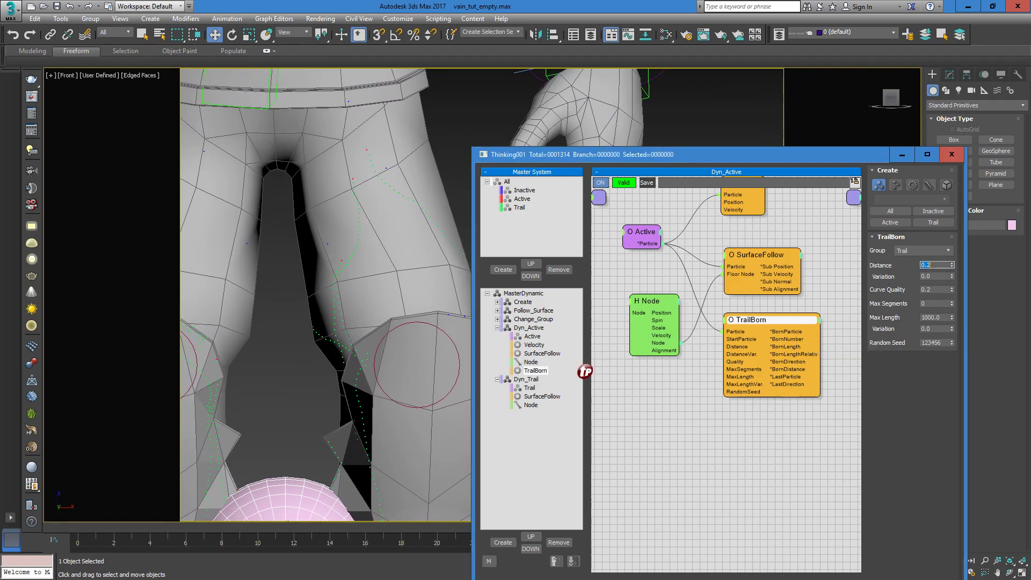
drag(78, 528, 631, 533)
scroll(420, 325, down, 7)
key(w)
scroll(421, 324, down, 3)
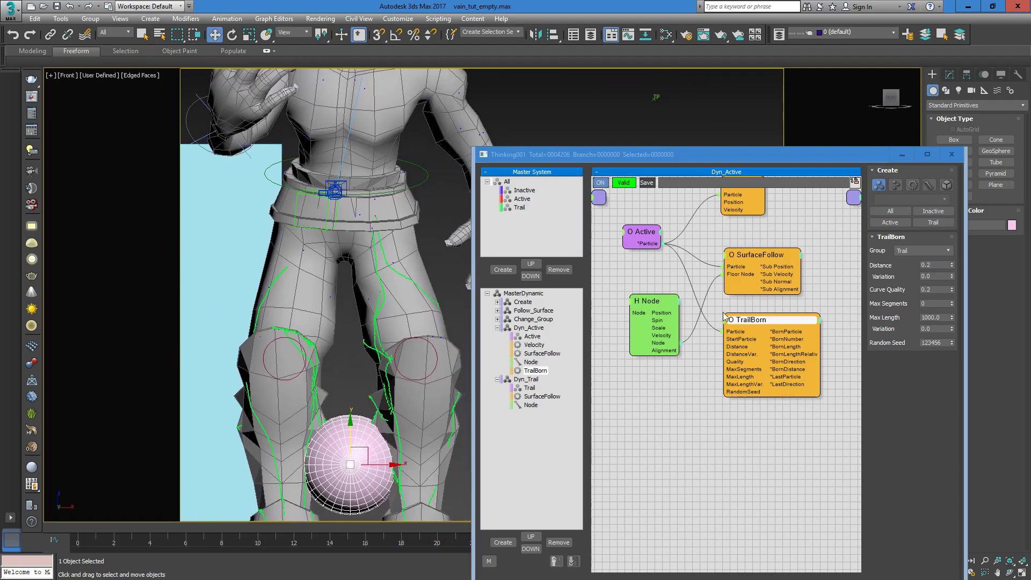
Step: Set TrailBorn's Distance to 0.4 and scrub the timeline to check the trails around the legs
click(942, 265)
text(.4)
key(Return)
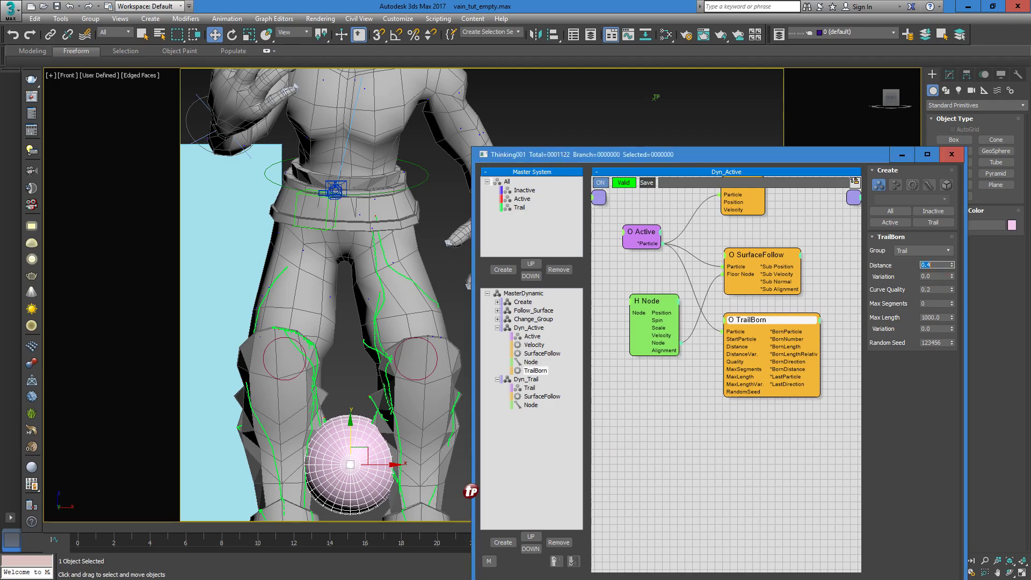
drag(78, 535, 676, 547)
key(w)
scroll(324, 323, up, 2)
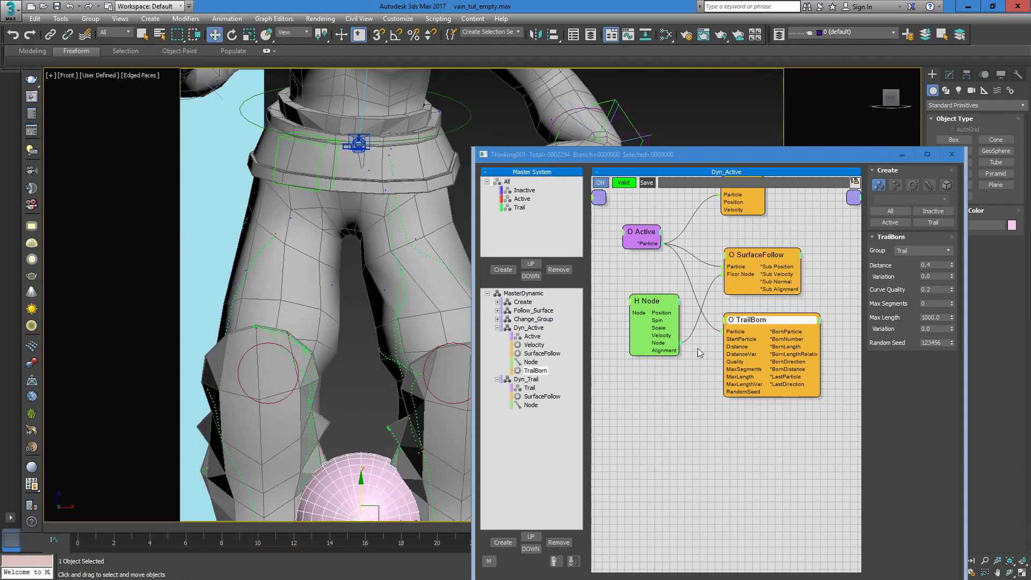
Step: Spread out the Dyn_Active graph by moving TrailBorn, SurfaceFollow and Node lower and Velocity higher, leaving space between them
drag(759, 323, 754, 398)
drag(757, 257, 750, 324)
drag(651, 302, 651, 320)
middle_drag(724, 252, 728, 359)
drag(748, 290, 755, 263)
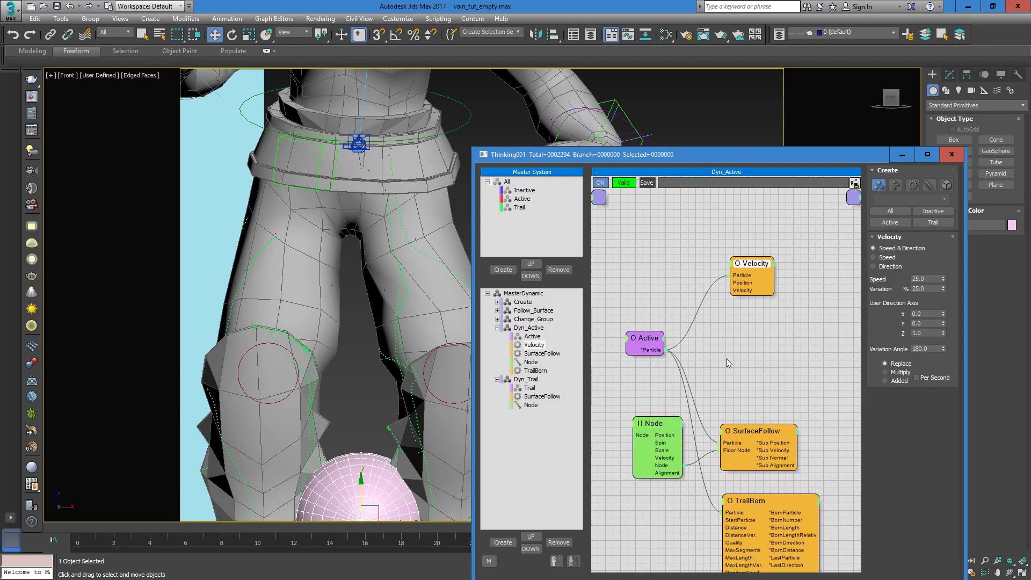
Step: Add a standard BubbleMotion operator between Velocity and SurfaceFollow, feed it the Active particles and scrub the timeline to check the trails
right_click(749, 349)
mouse_move(746, 373)
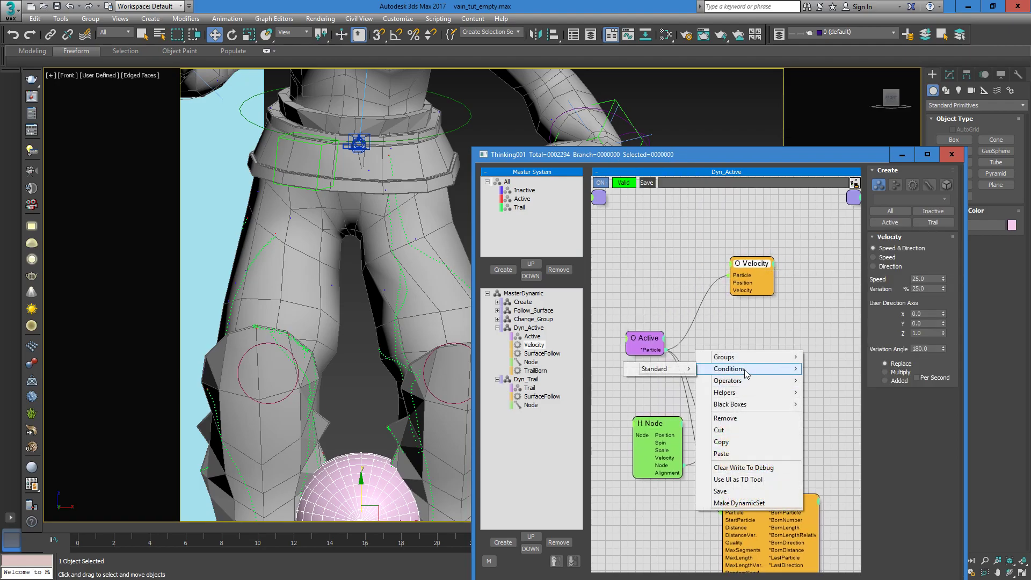
mouse_move(665, 168)
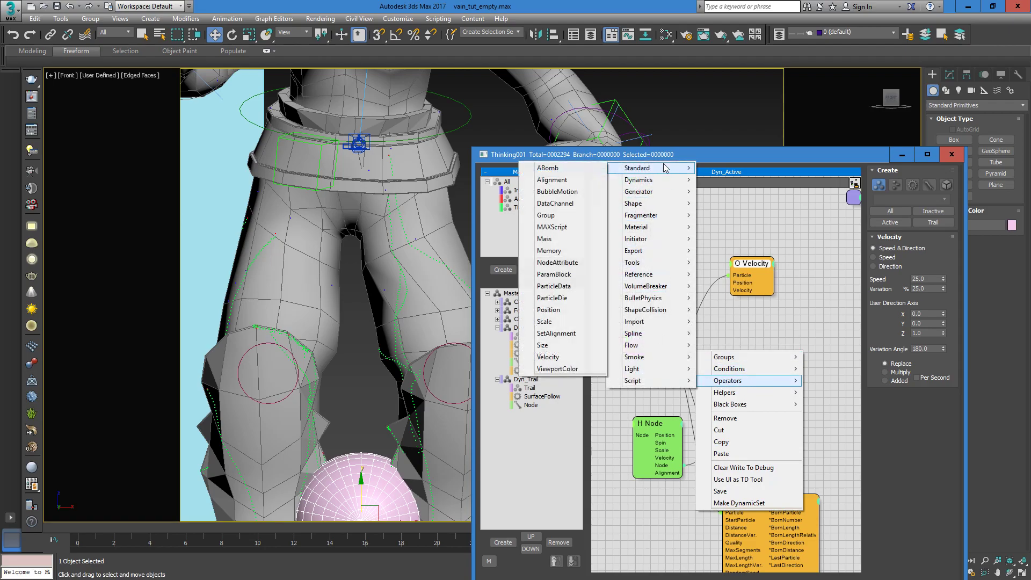
click(559, 191)
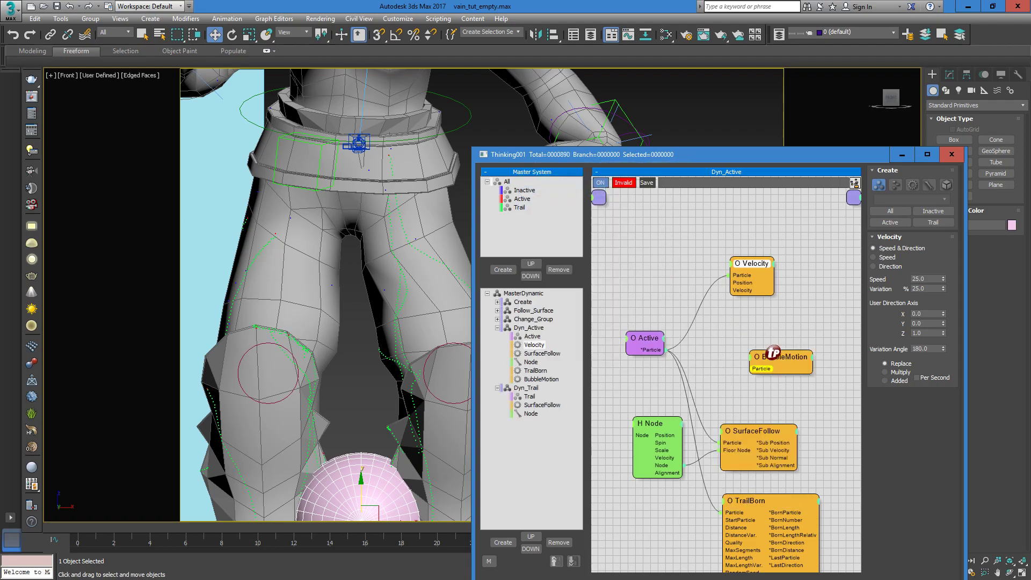
drag(778, 364, 743, 348)
mouse_move(648, 351)
mouse_down()
mouse_move(682, 340)
mouse_move(622, 344)
mouse_move(744, 350)
mouse_move(766, 341)
mouse_up()
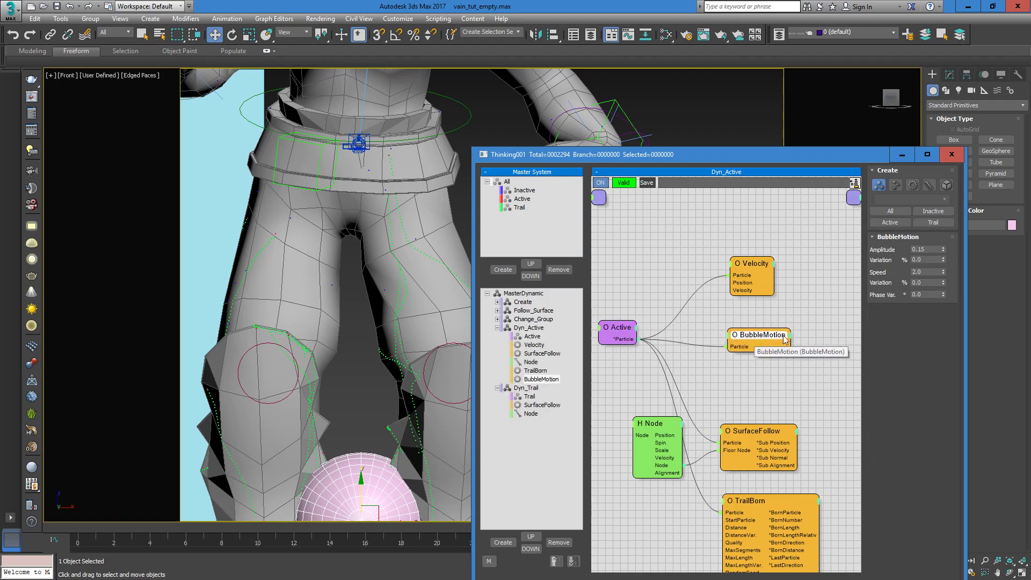
drag(54, 529, 383, 527)
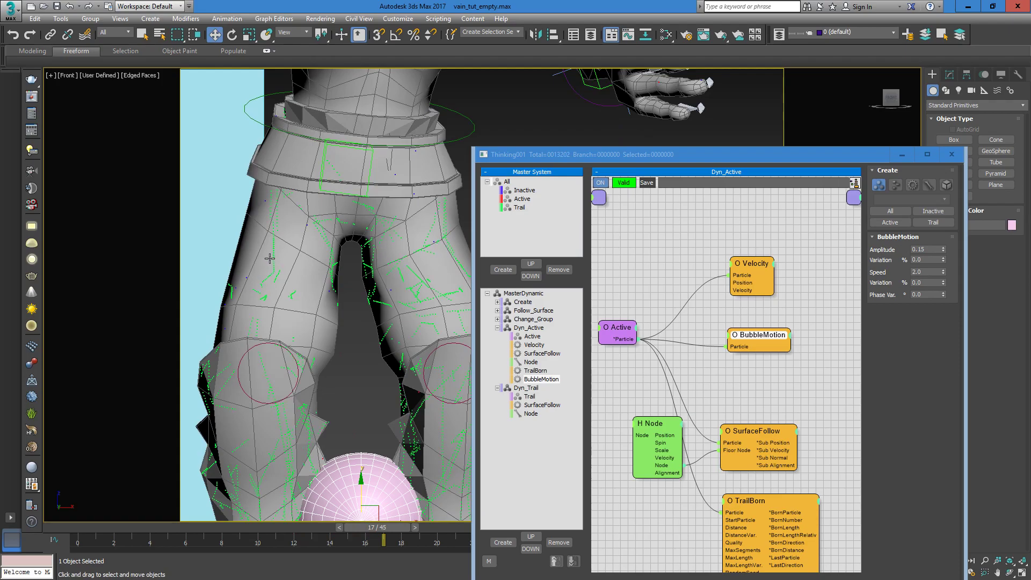
Step: Move BubbleMotion ahead of SurfaceFollow in Dyn_Active's operator order and return the timeline to frame 0
click(528, 328)
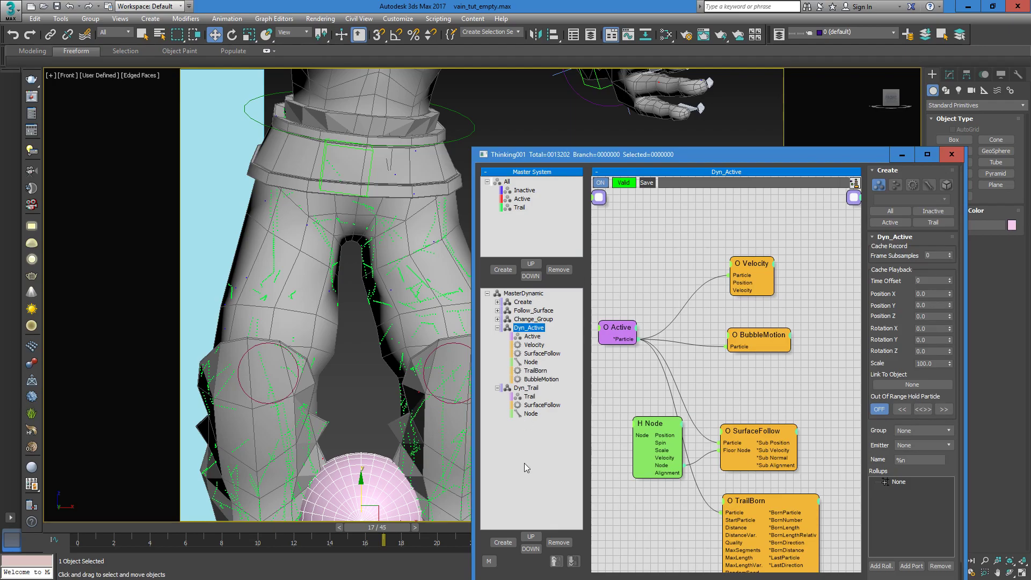
click(535, 369)
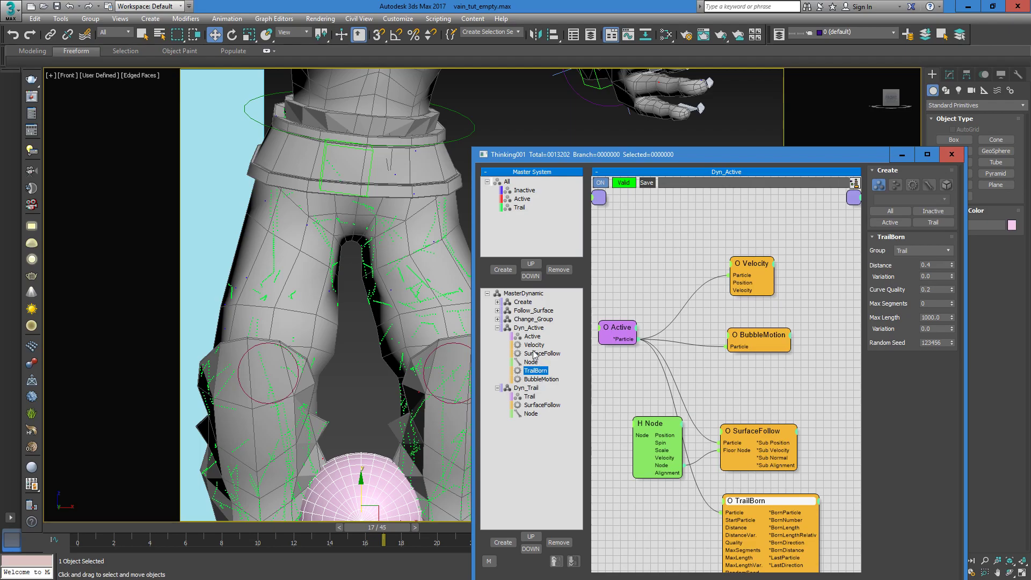
drag(540, 379, 539, 355)
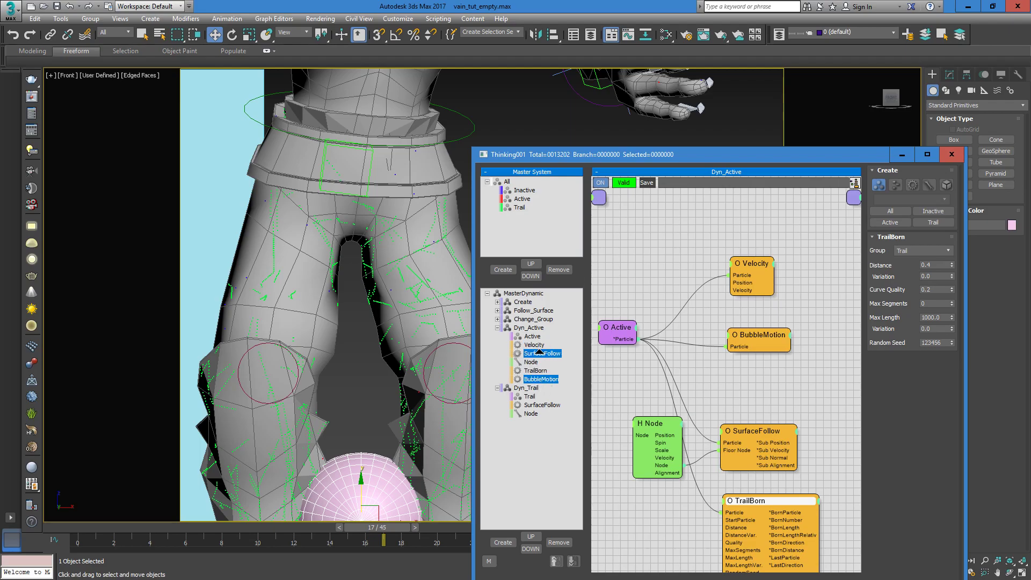
click(65, 529)
Step: Review the Velocity, BubbleMotion and SurfaceFollow operators in Dyn_Active and scrub the timeline to check the reordered trails
click(534, 344)
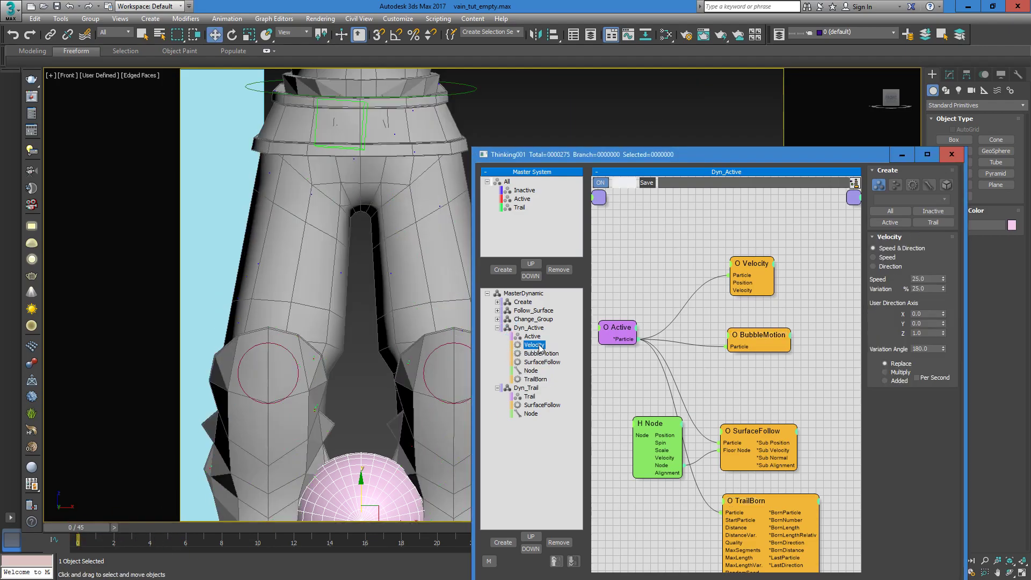
click(541, 353)
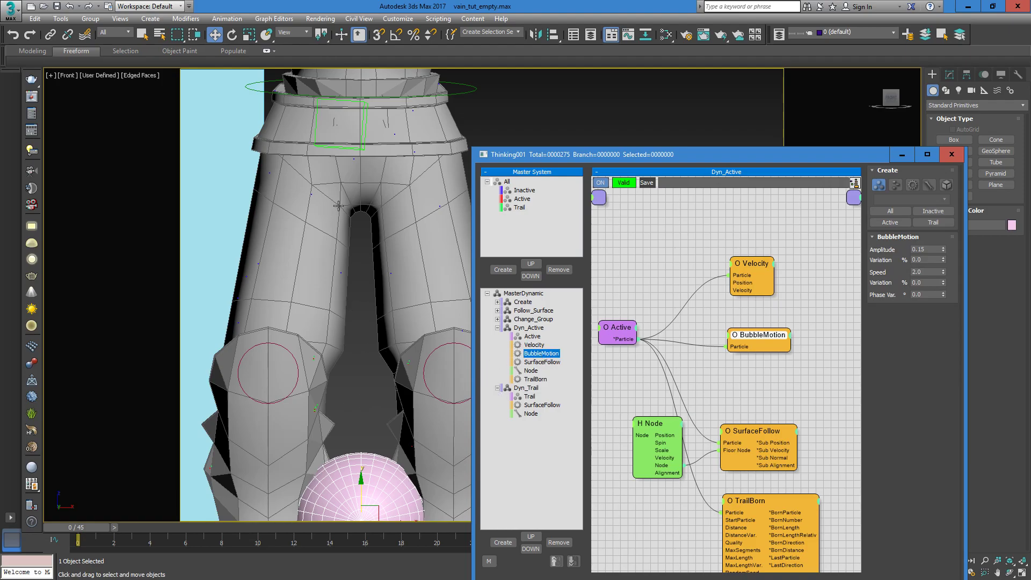
click(555, 362)
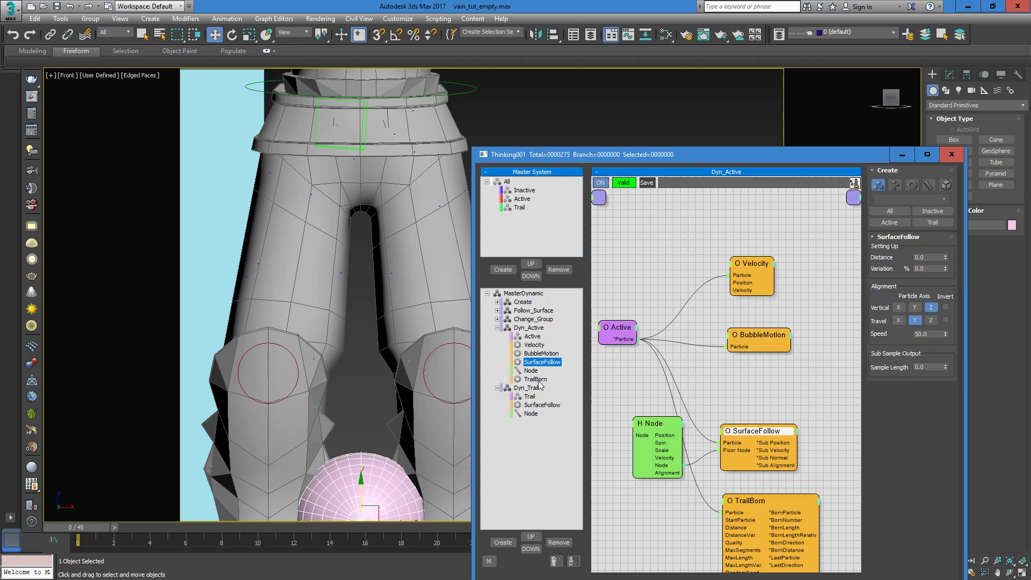
drag(82, 526, 525, 534)
key(w)
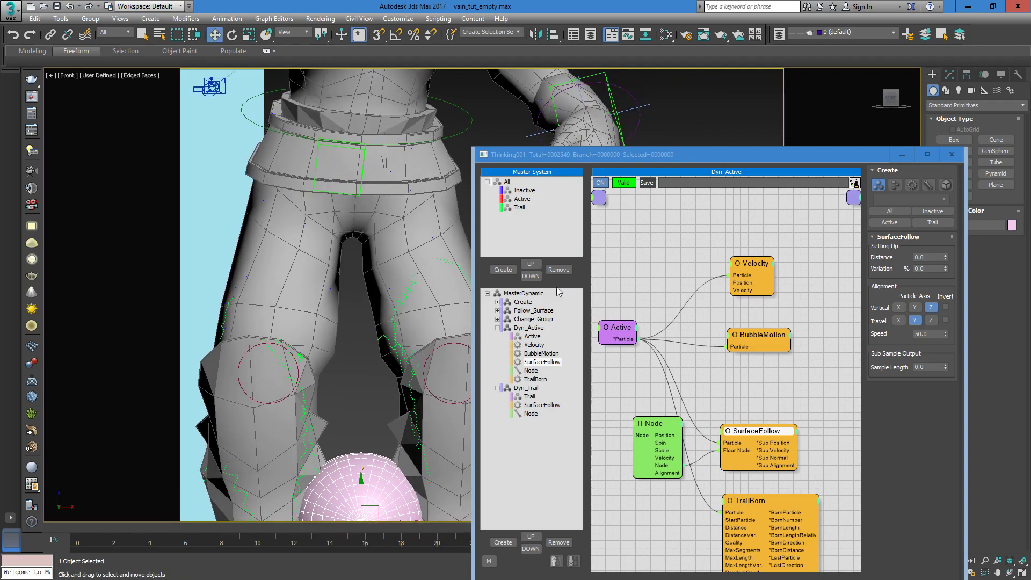
Step: Bring up the MasterDynamic settings, save the scene and scrub to frame 18 to check the trails
drag(756, 337, 749, 331)
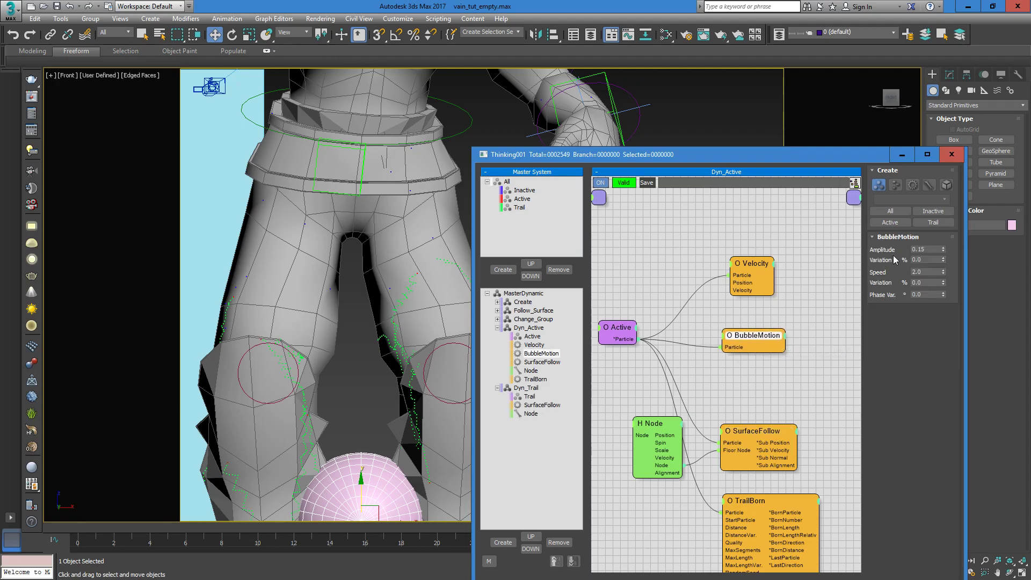
click(539, 294)
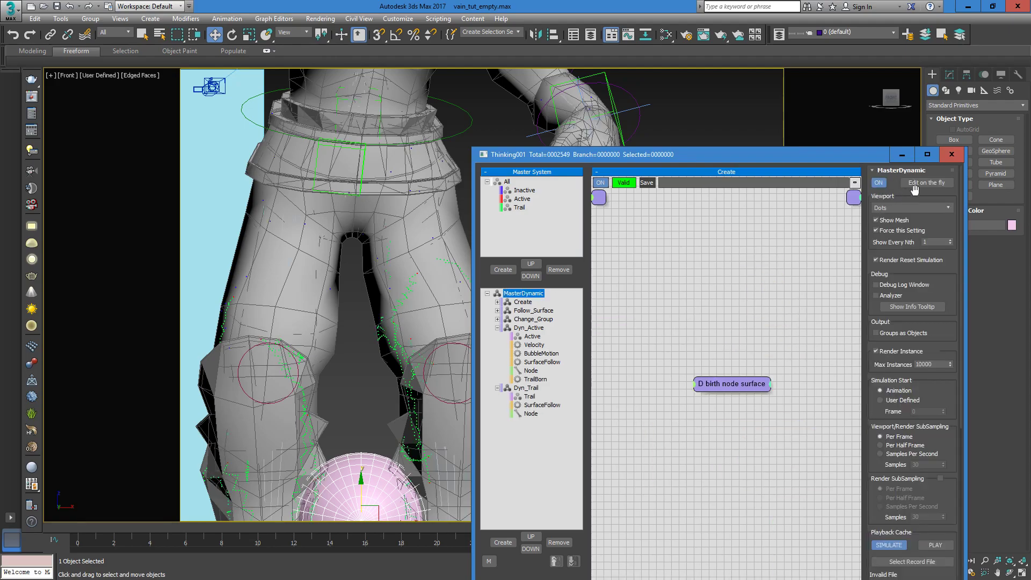
click(11, 11)
click(40, 108)
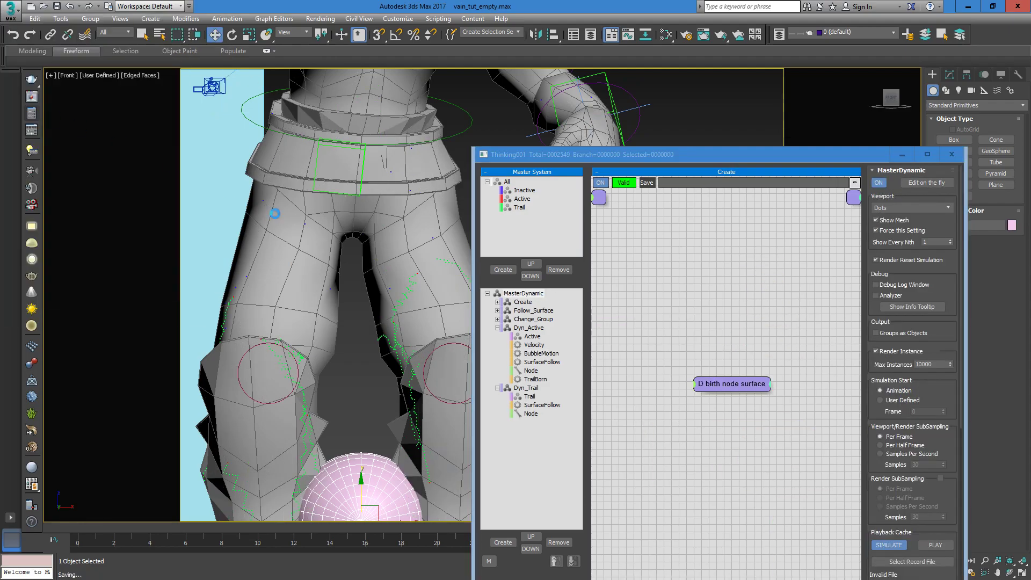
drag(73, 531, 401, 527)
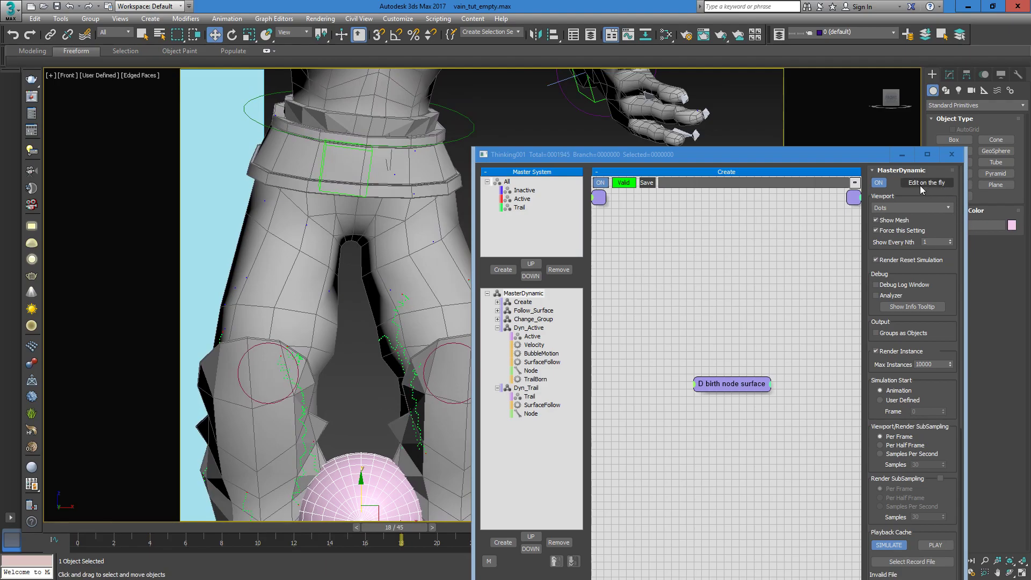
Step: Set Dyn_Active's BubbleMotion to an Amplitude of 30 with 40% Variation and a Speed Variation of 25%
drag(861, 154, 877, 92)
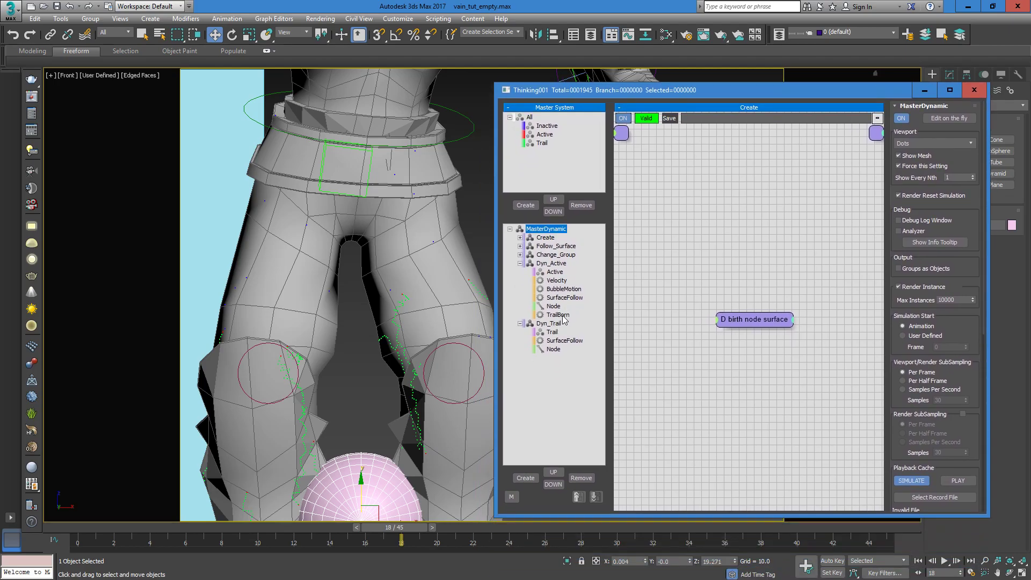
click(552, 263)
click(548, 323)
click(552, 263)
click(778, 272)
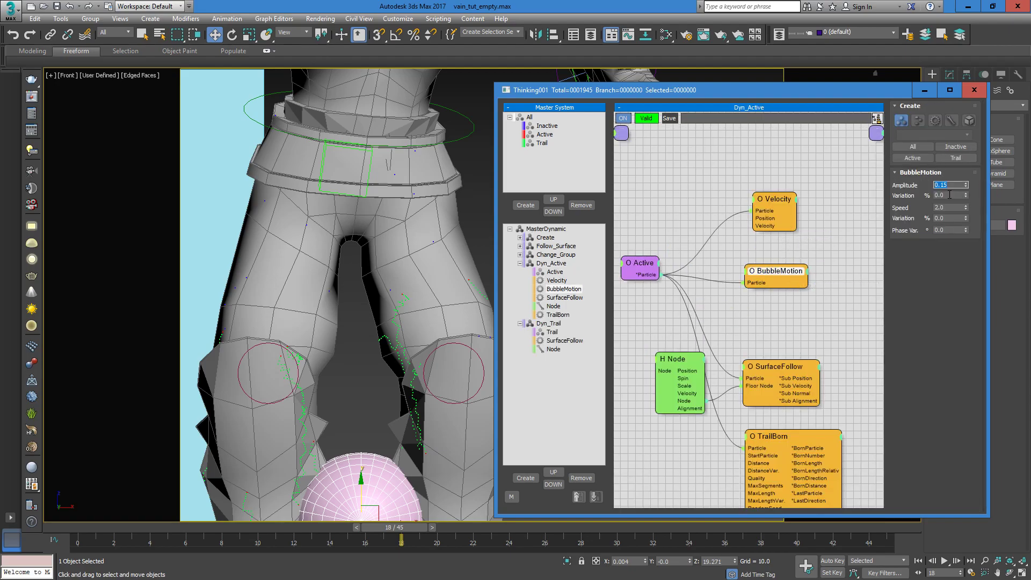
text(30)
key(Return)
click(946, 196)
text(40)
key(Return)
click(946, 218)
text(25)
key(Return)
Step: Scrub through all 45 frames to inspect how the BubbleMotion values bend the trails on the legs
drag(65, 530, 961, 525)
key(w)
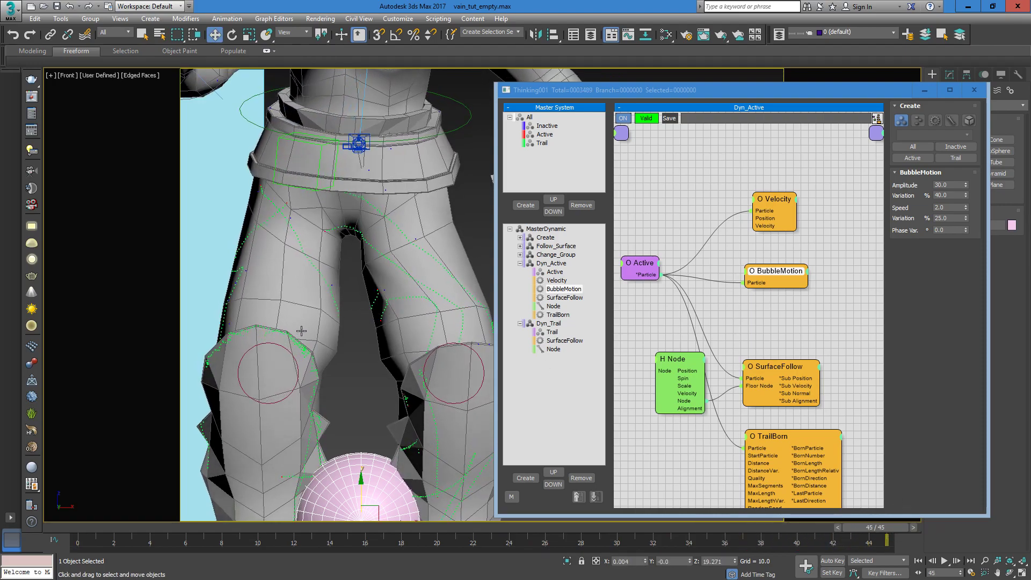
drag(82, 538, 887, 536)
Step: Try a Pistol Shot of 400 in birth node surface's Position Born operator and scrub the timeline to inspect the trails on the whole character
click(544, 237)
click(519, 237)
click(553, 246)
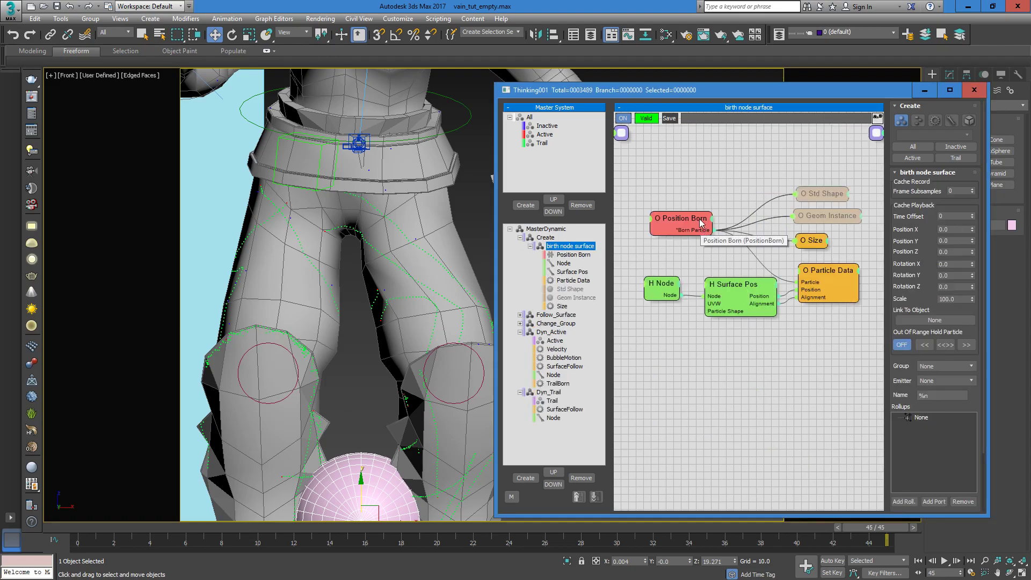
click(704, 224)
text(400)
key(Return)
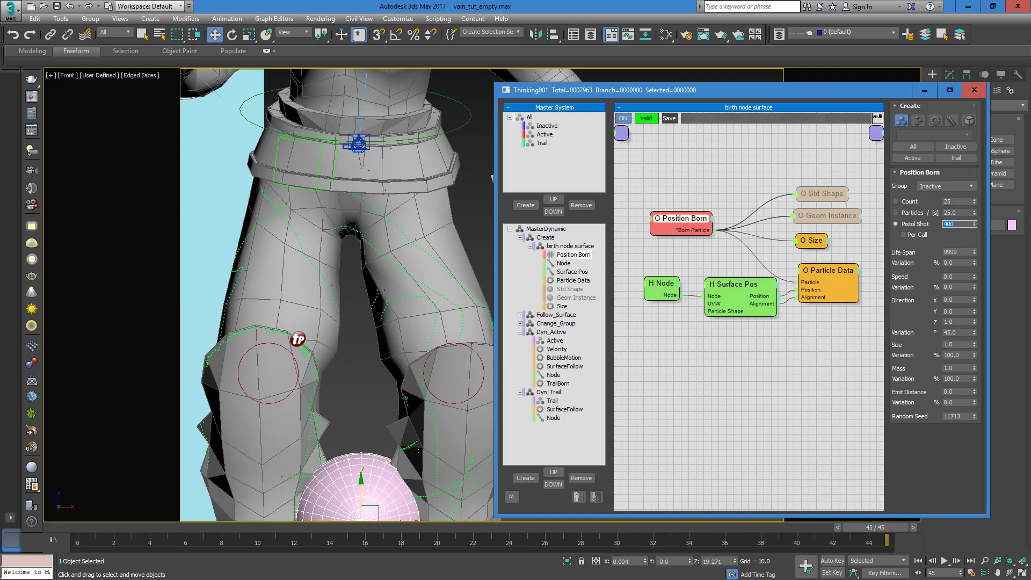
drag(72, 531, 888, 525)
key(w)
scroll(347, 294, down, 4)
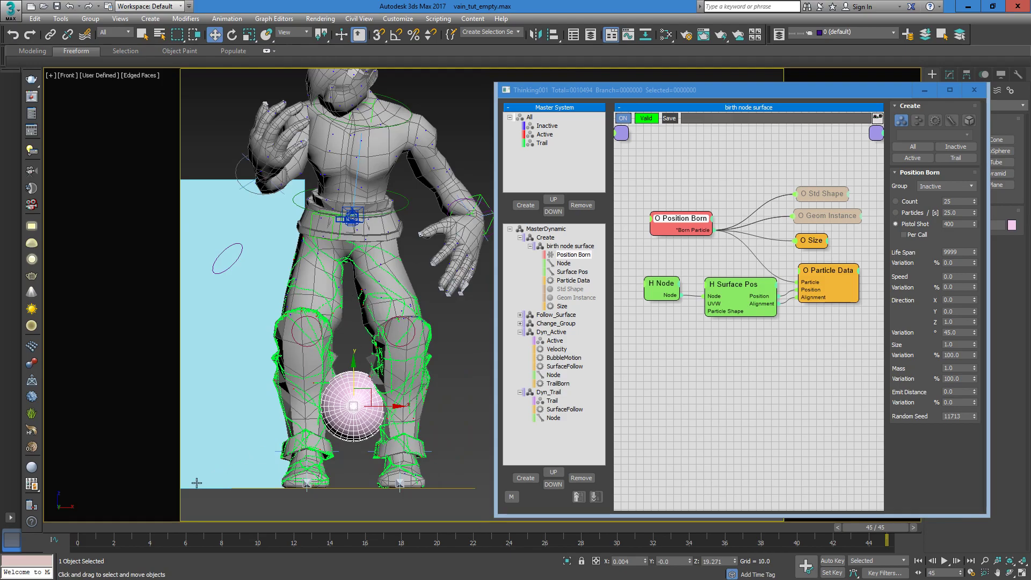
drag(83, 526, 596, 531)
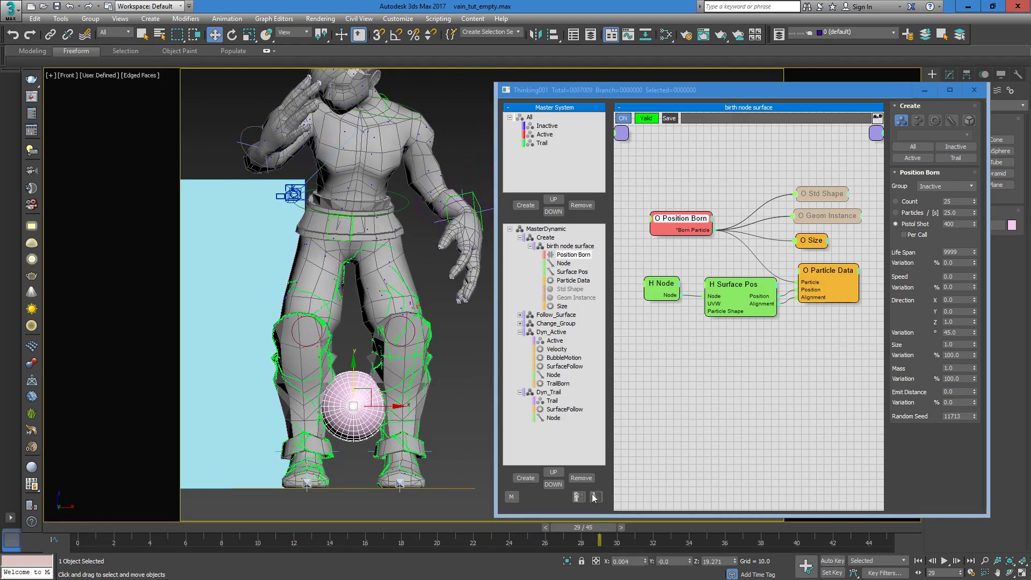
Step: Set Position Born's Pistol Shot to 100 and check the trails around the legs from the start of the timeline
double_click(956, 225)
text(100)
key(Return)
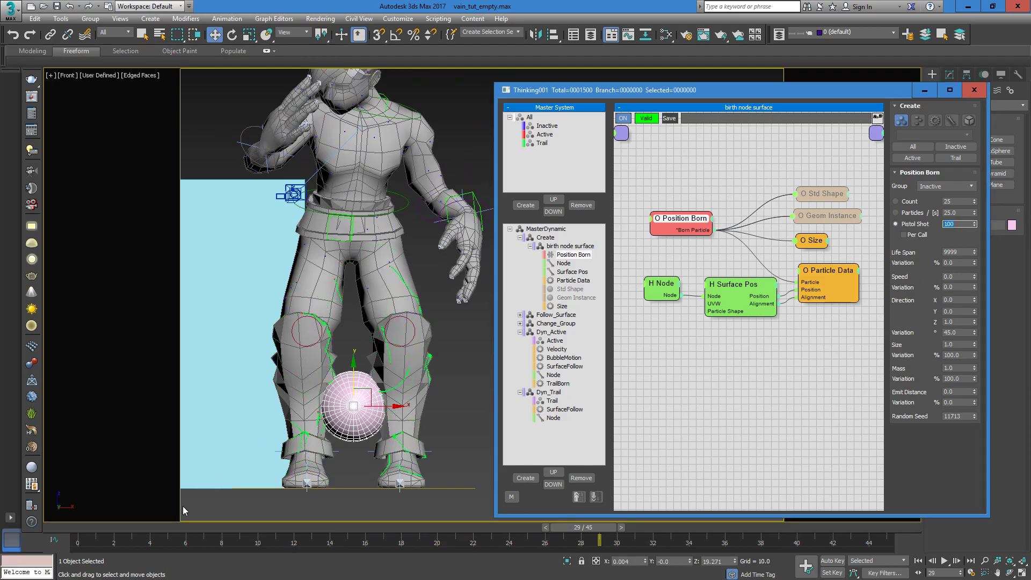
scroll(370, 324, up, 3)
drag(76, 527, 90, 528)
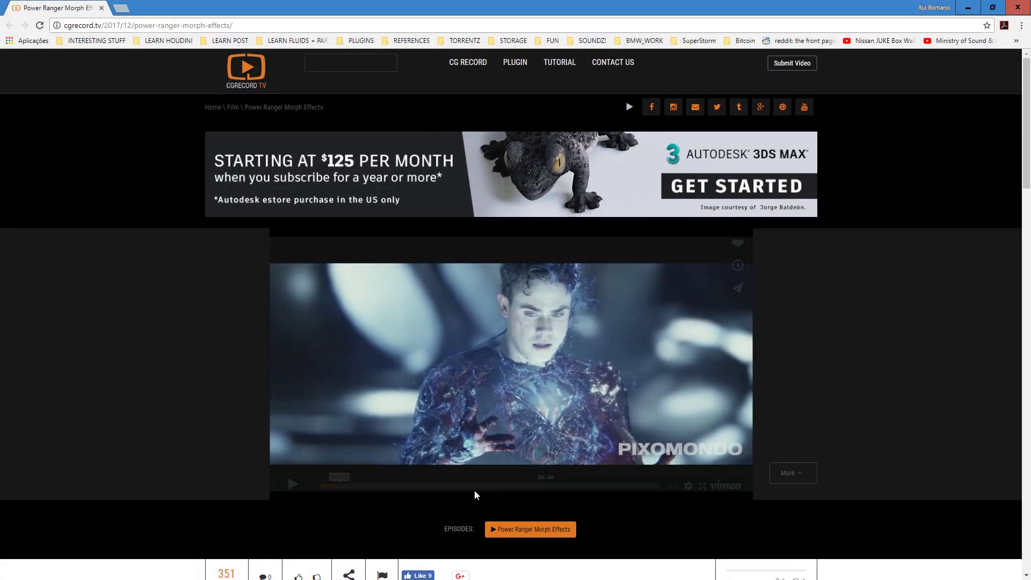
Step: Study the Power Ranger Morph Effects reference video in Chrome, pausing at about 00:10 on the red vein growth, and return to 3ds Max
click(334, 486)
drag(356, 486, 365, 486)
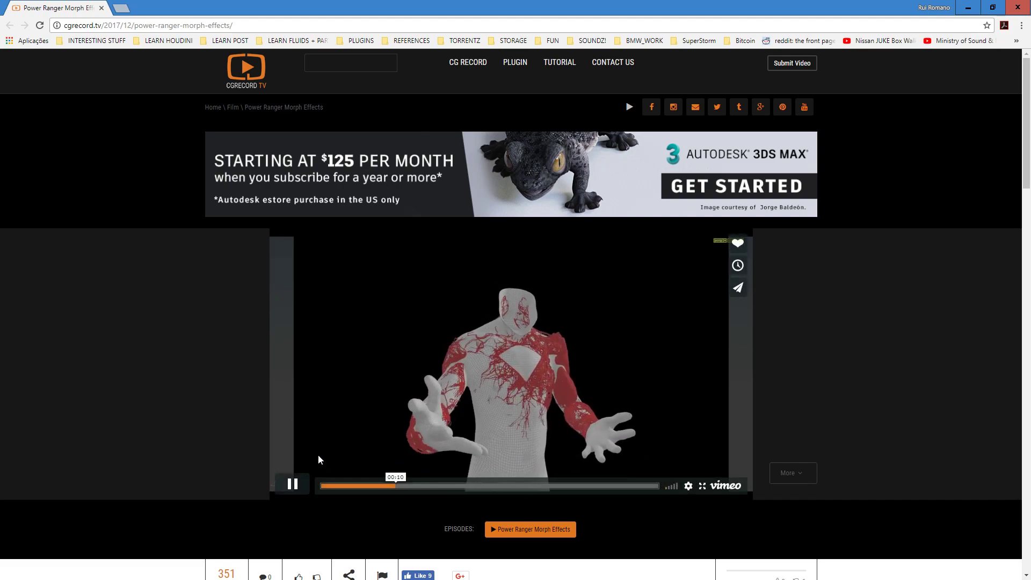
click(292, 484)
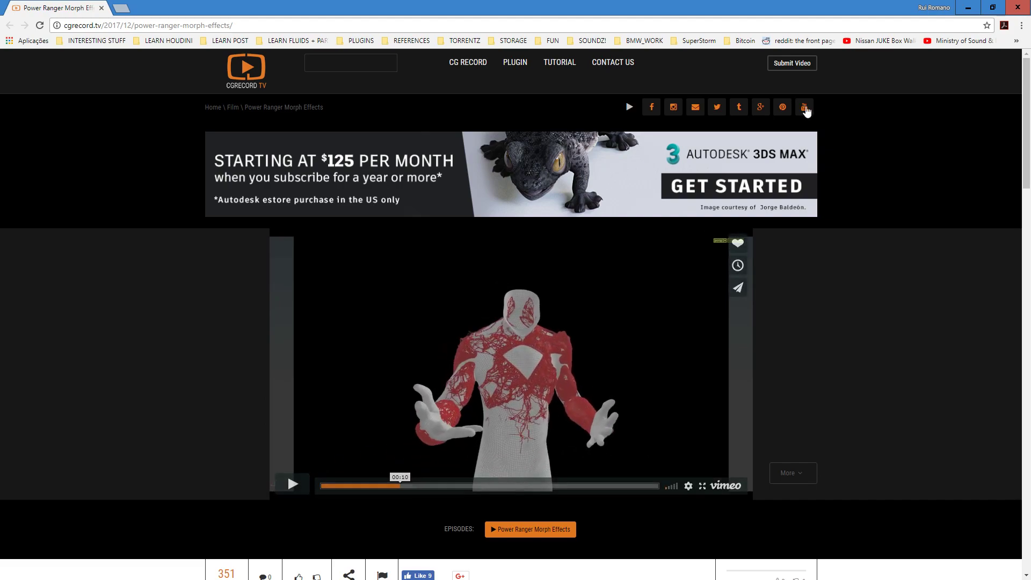
click(967, 8)
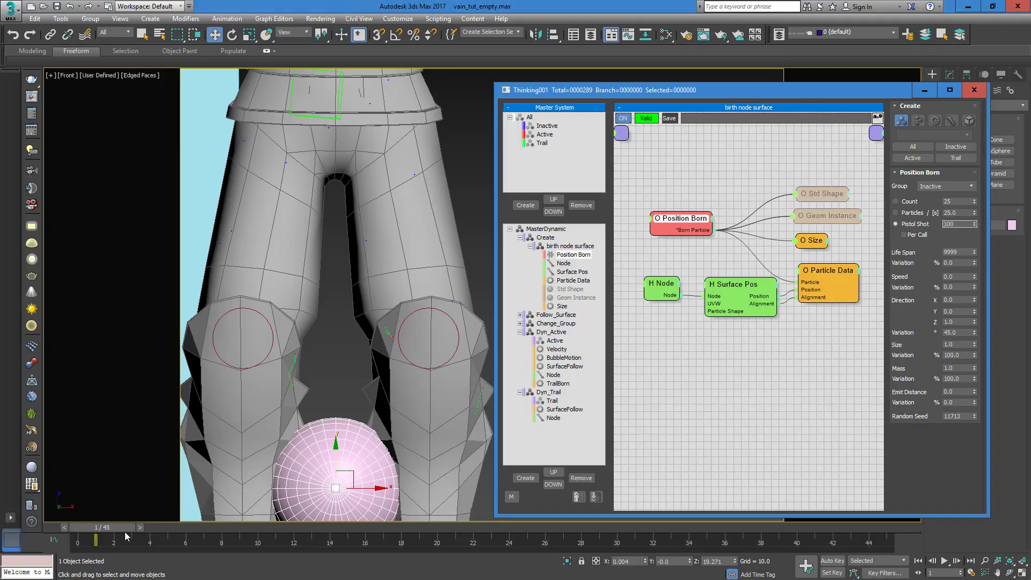
Step: Scrub the timeline to about frame 31 to examine the trail paths on the thighs, collapsing the birth node surface branch
drag(76, 529, 634, 526)
key(w)
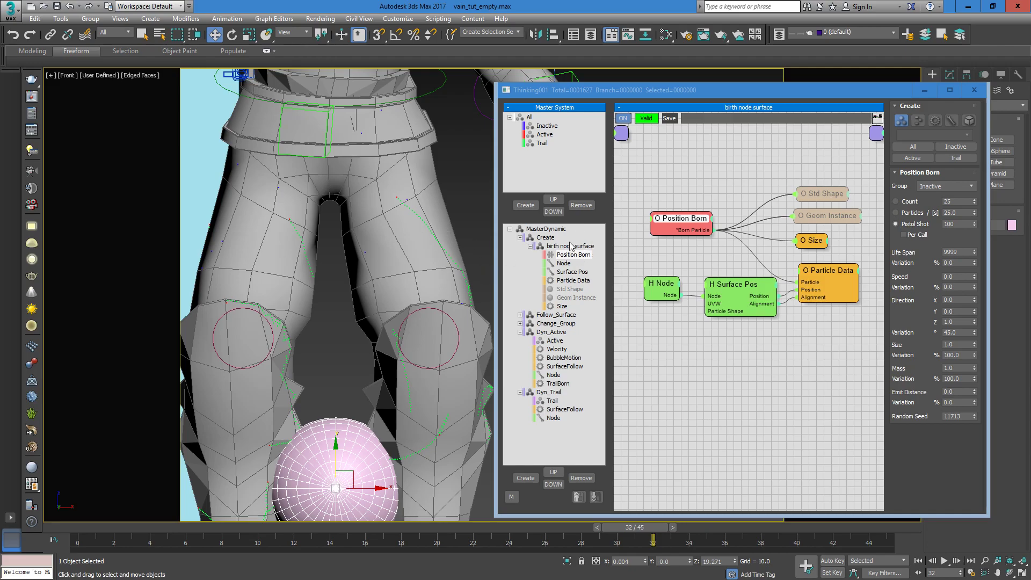
click(531, 246)
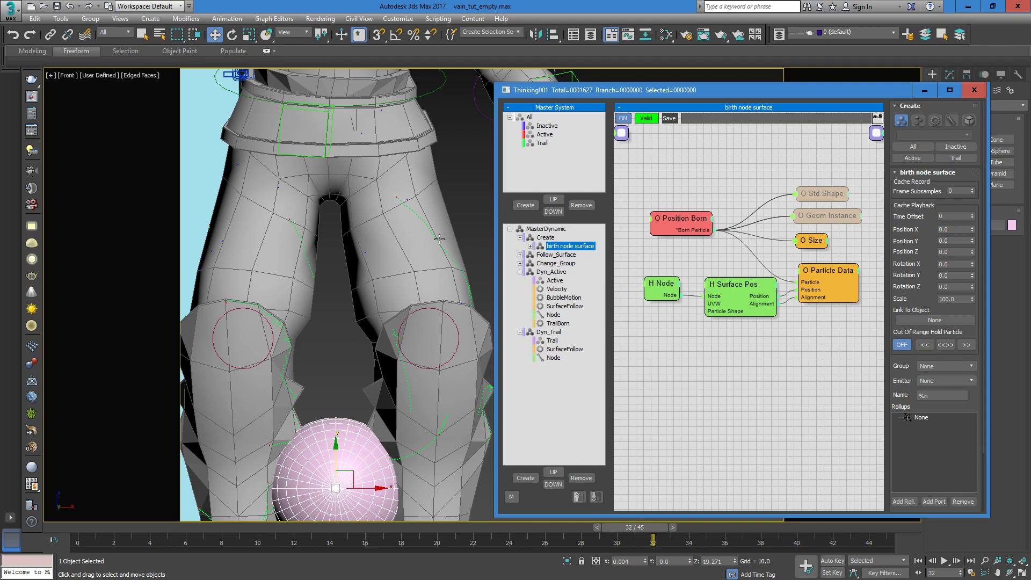
drag(69, 525, 635, 534)
key(w)
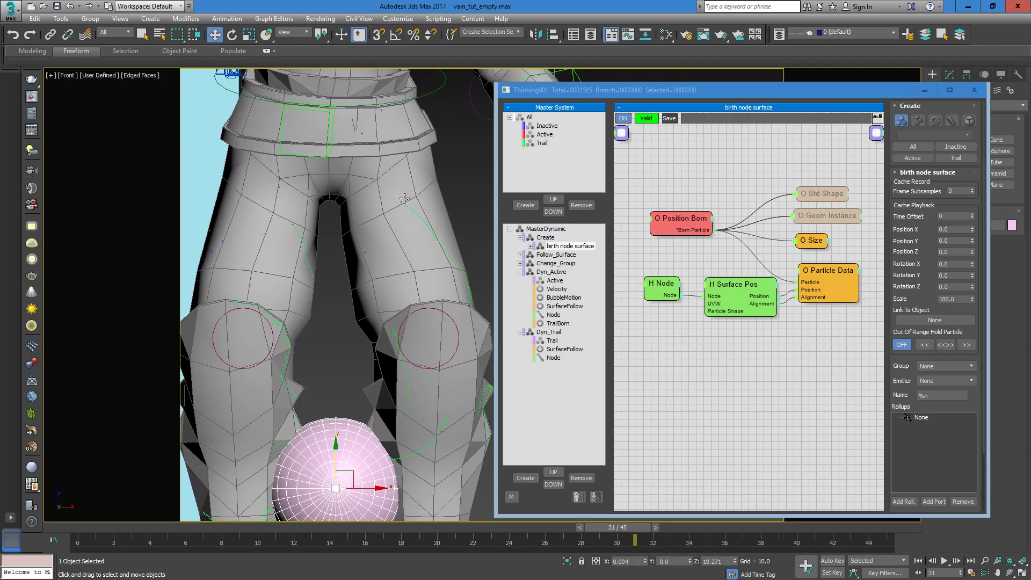
Step: Open the Dyn_Trail graph and widen the thinkingParticles window to make room for more nodes
click(558, 272)
click(559, 332)
middle_drag(785, 216, 750, 215)
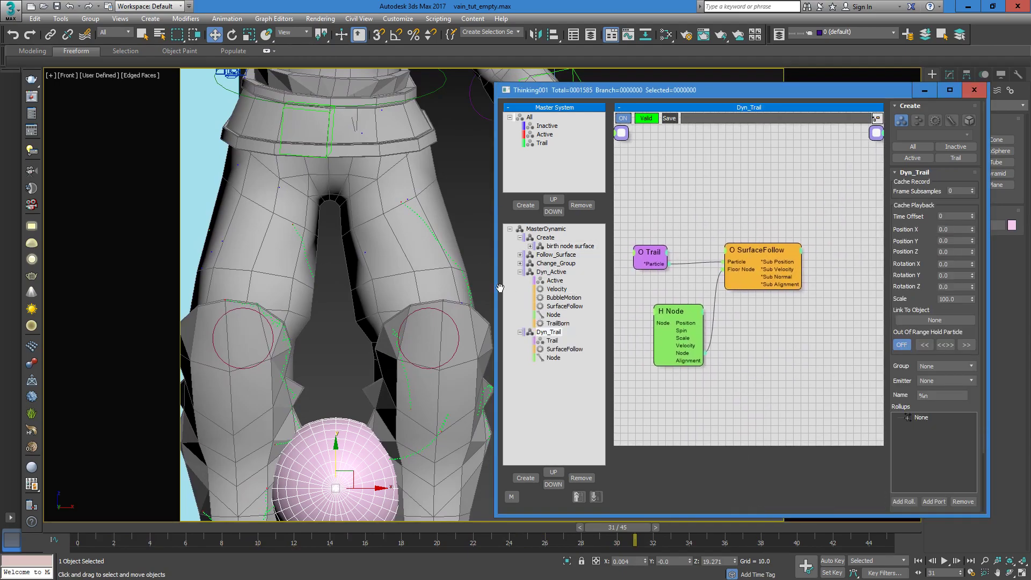
drag(495, 285, 215, 286)
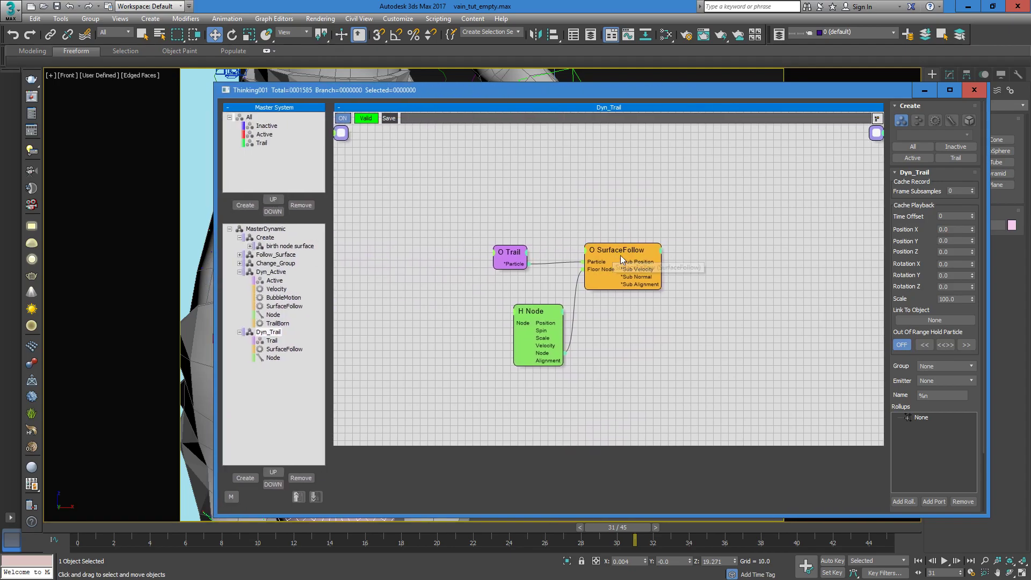
Step: Add a Random helper to Dyn_Trail, place it above SurfaceFollow and feed it the Trail particles
right_click(699, 196)
text(random)
key(Return)
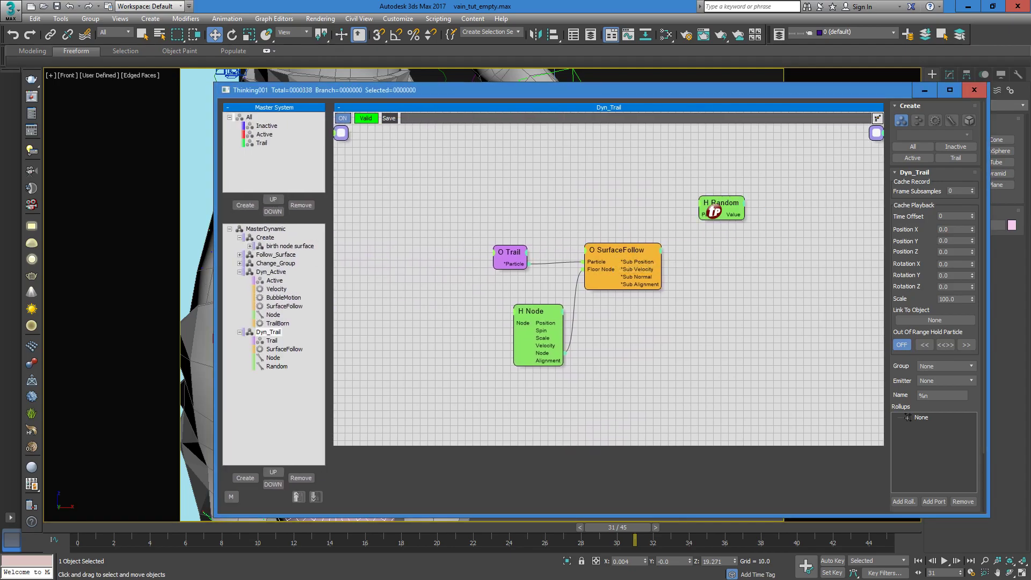
drag(718, 199, 610, 194)
drag(528, 264, 597, 200)
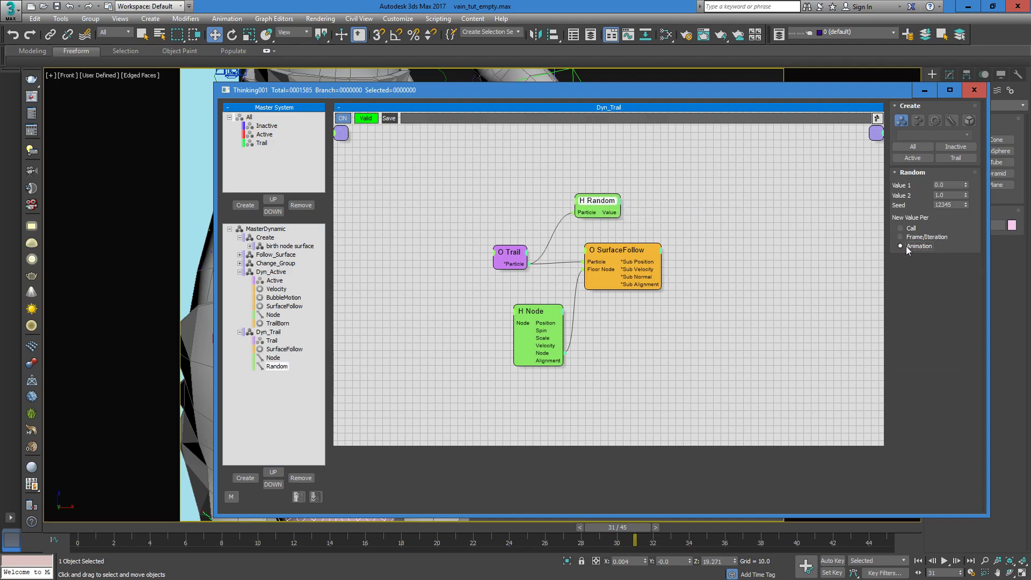
Step: Set the Random helper's Value 2 to 100 and space out the Trail, Random and SurfaceFollow nodes
click(947, 196)
text(100)
key(Return)
drag(507, 263, 486, 266)
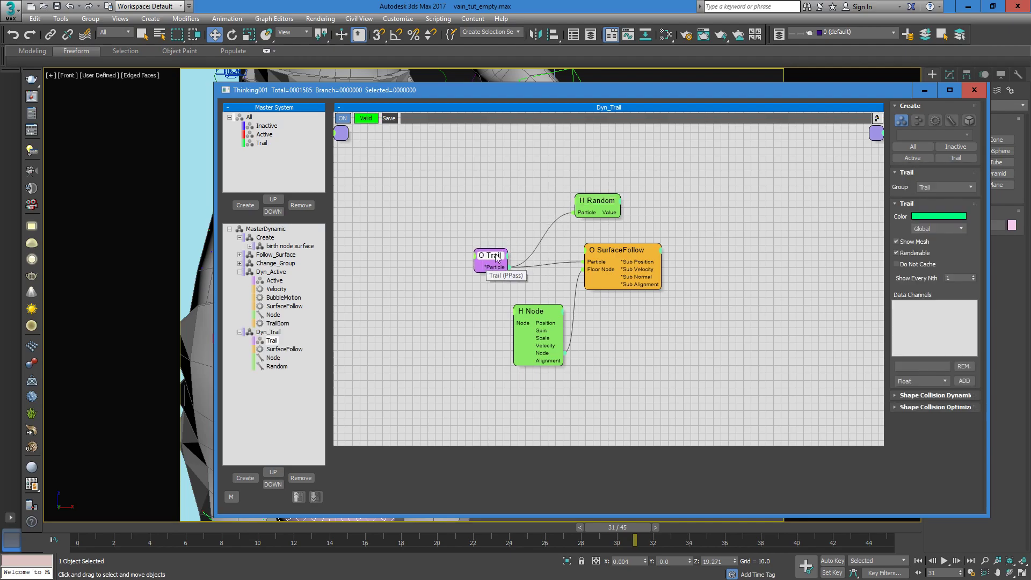
drag(605, 207, 607, 206)
drag(627, 248, 631, 252)
drag(613, 200, 601, 196)
Step: Add a Threshold condition fed by the Random value, with Threshold 1 set to 10 and Inside enabled
right_click(673, 202)
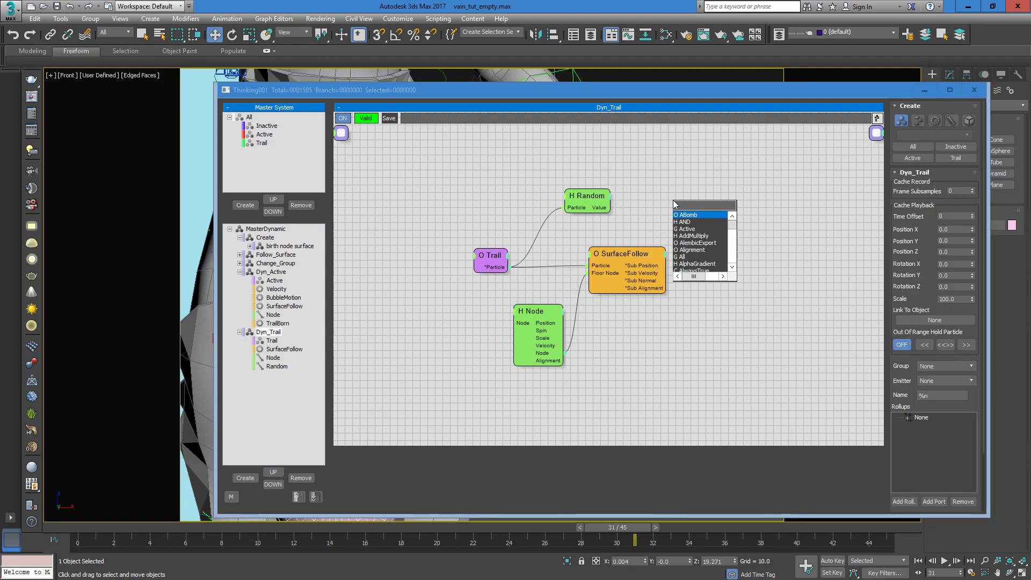
text(Threshold)
click(707, 215)
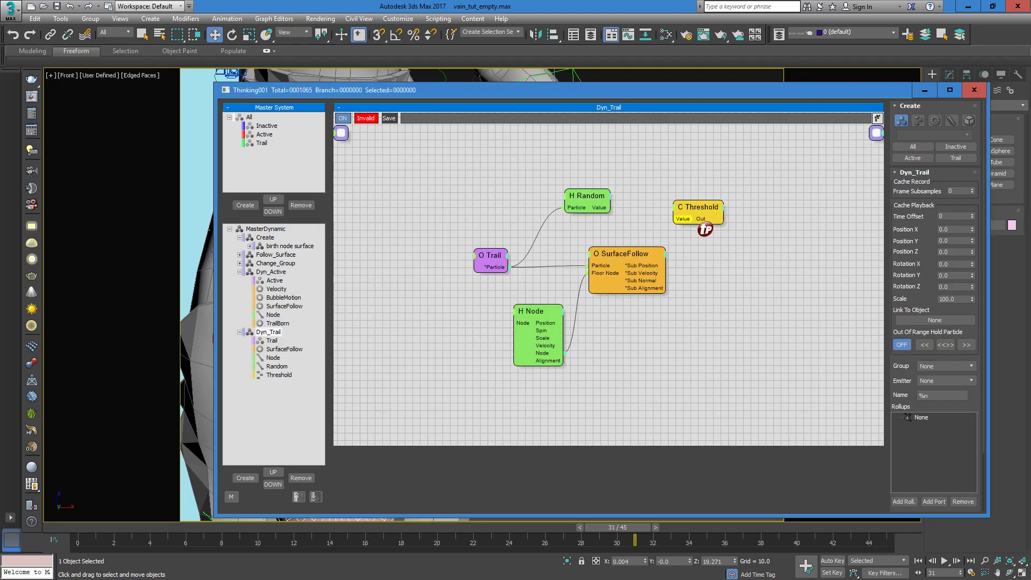
drag(596, 209, 692, 197)
double_click(951, 186)
text(10)
click(895, 207)
click(774, 241)
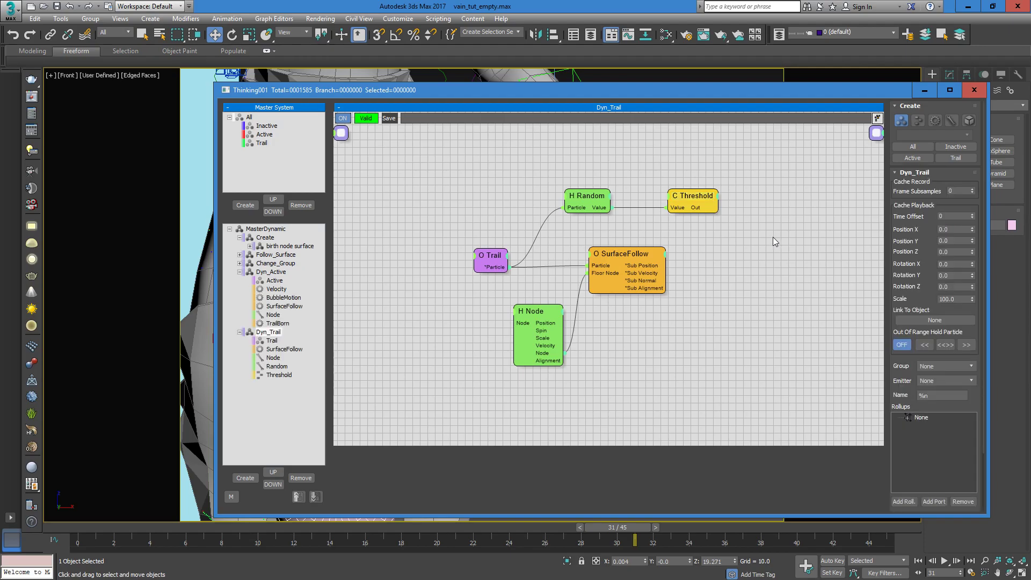
Step: Add a Group operator beside the Threshold, feed it the Trail particles and tidy the node layout
key(Tab)
text(gro)
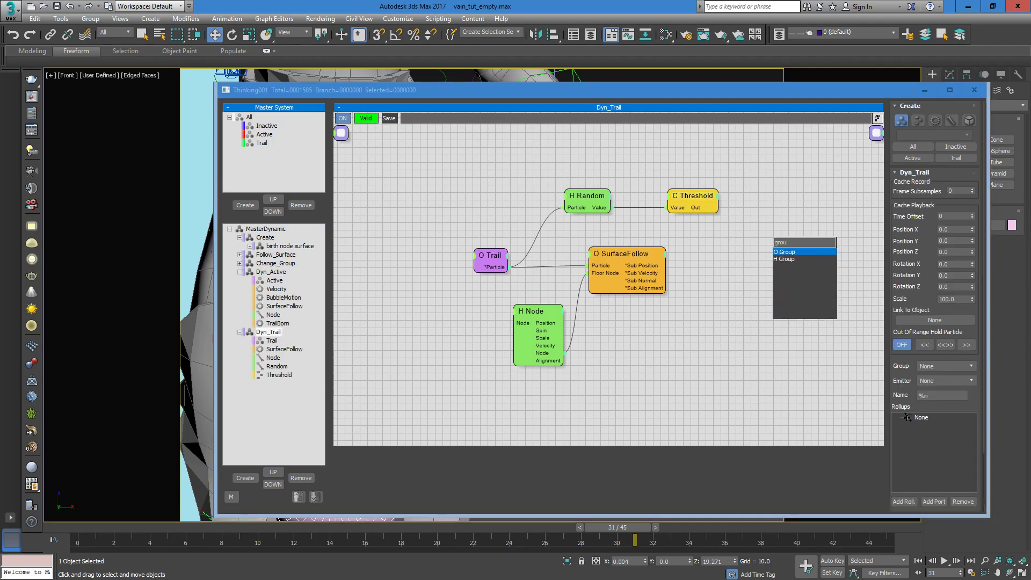
click(816, 253)
drag(777, 256, 495, 268)
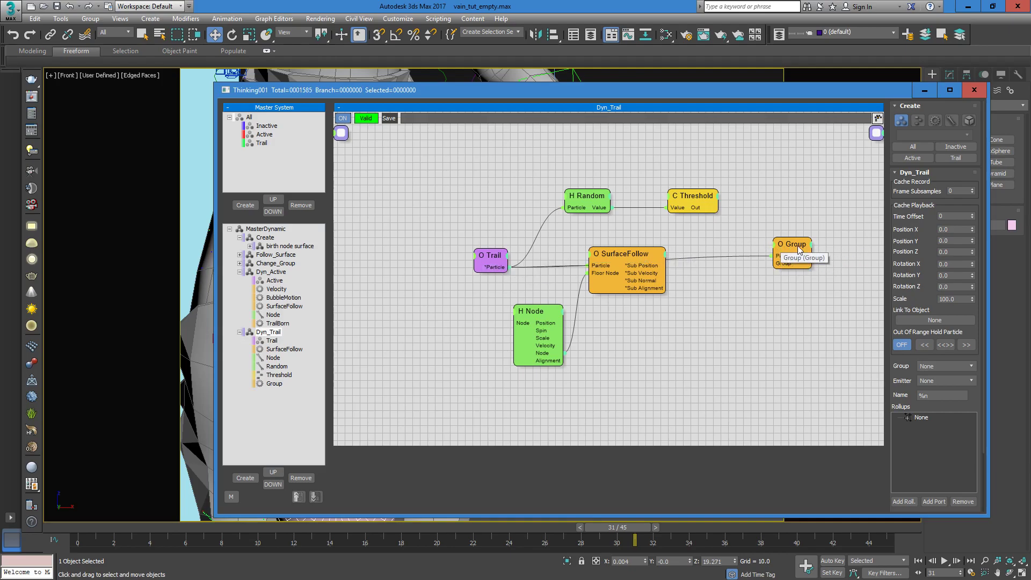
drag(778, 248, 749, 224)
drag(491, 257, 495, 232)
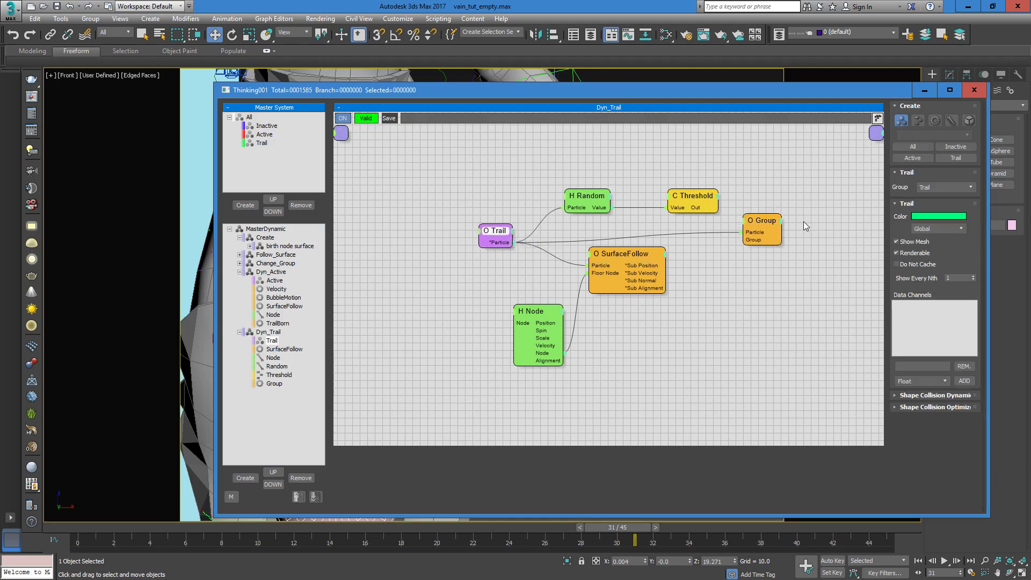
drag(762, 221, 763, 224)
Step: Assign the Active group to the Group operator and switch it on with the Threshold's output
click(944, 187)
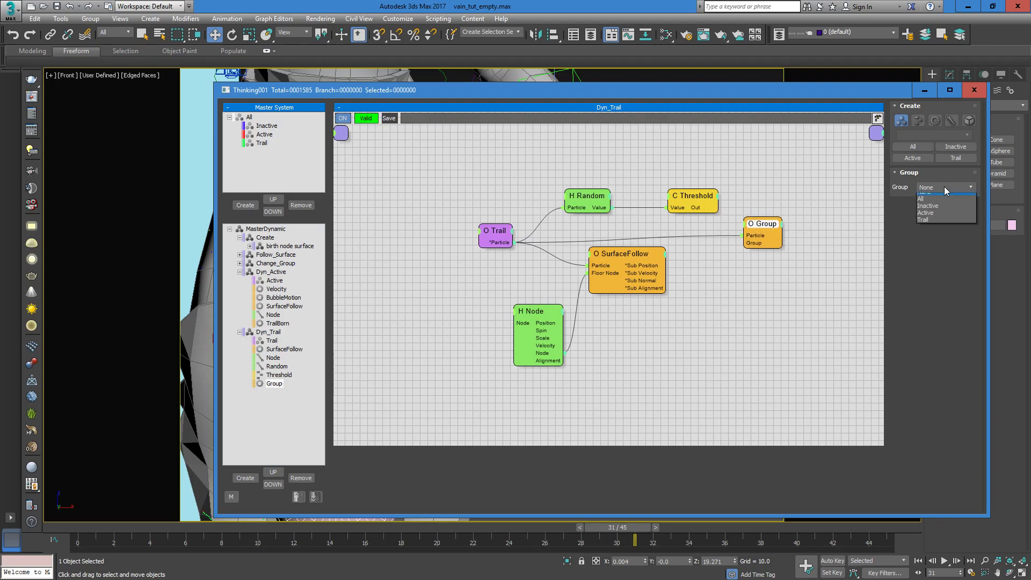
click(940, 216)
click(745, 224)
click(734, 230)
drag(676, 190, 754, 235)
drag(761, 223, 763, 222)
Step: Move the graph window aside and scrub the timeline to about frame 24 to examine the branching trails on the legs
drag(468, 92, 832, 116)
drag(73, 527, 312, 542)
key(w)
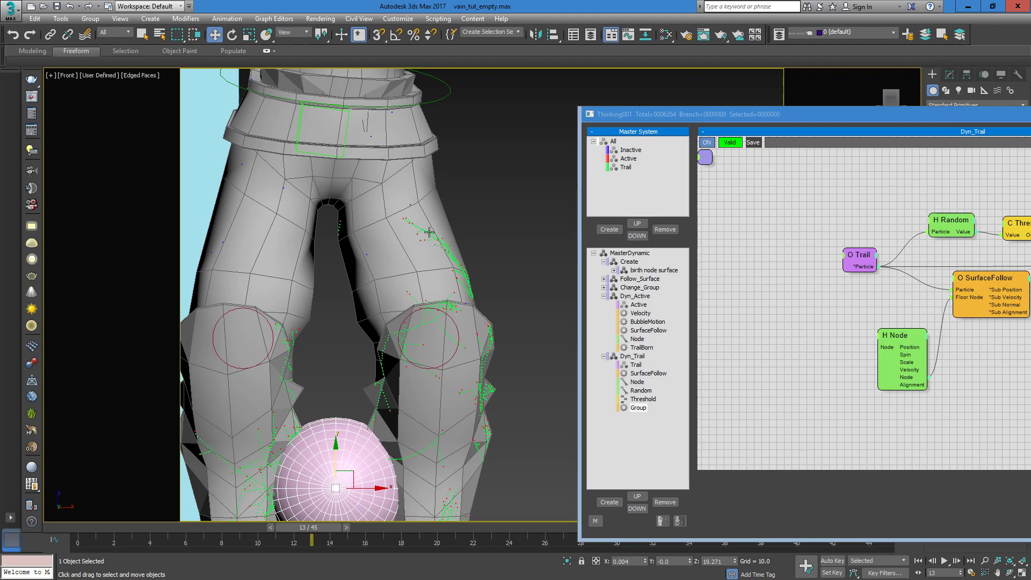
drag(295, 536, 470, 535)
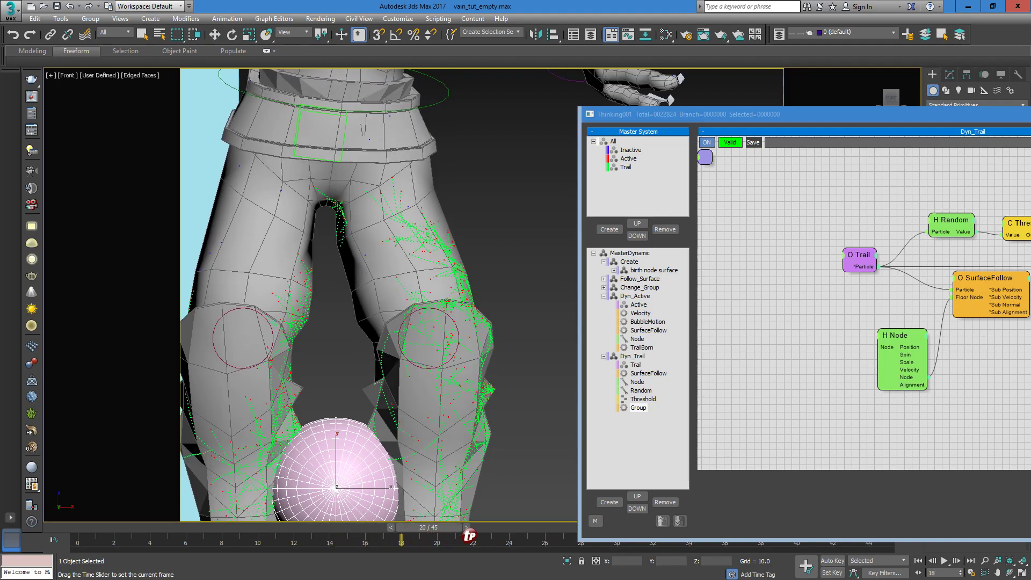
key(w)
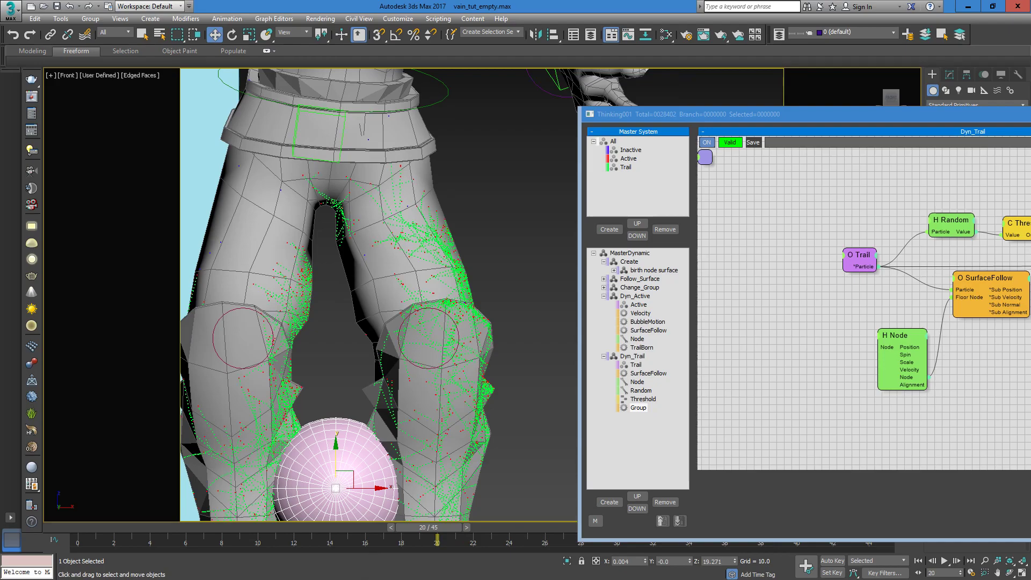
drag(84, 533, 550, 541)
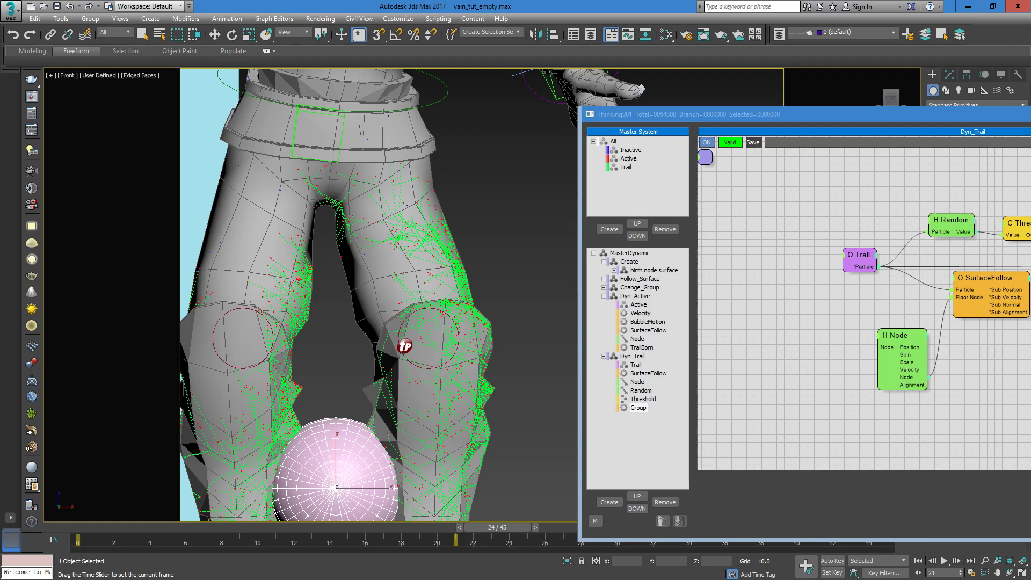
key(w)
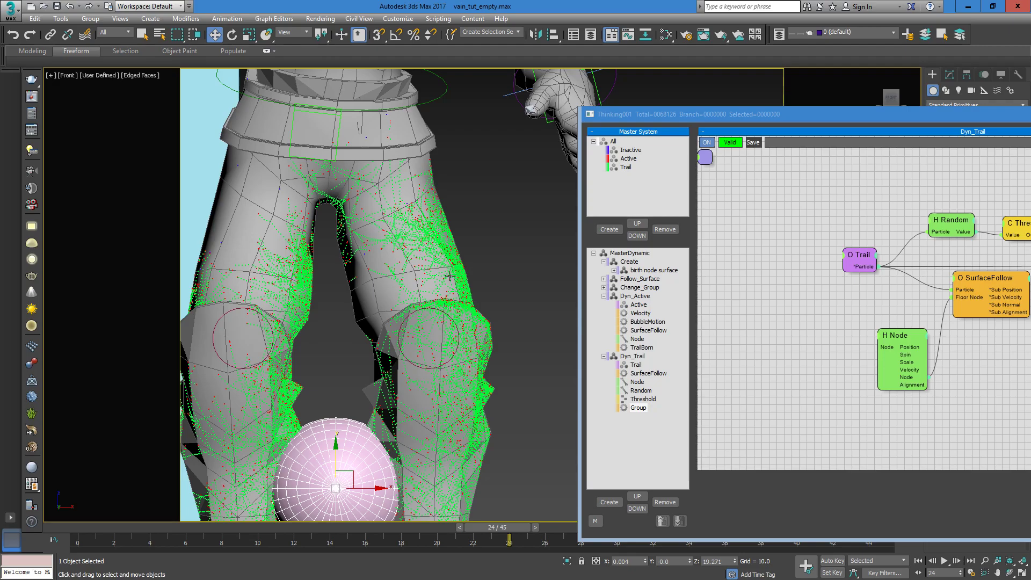
drag(70, 528, 347, 530)
key(w)
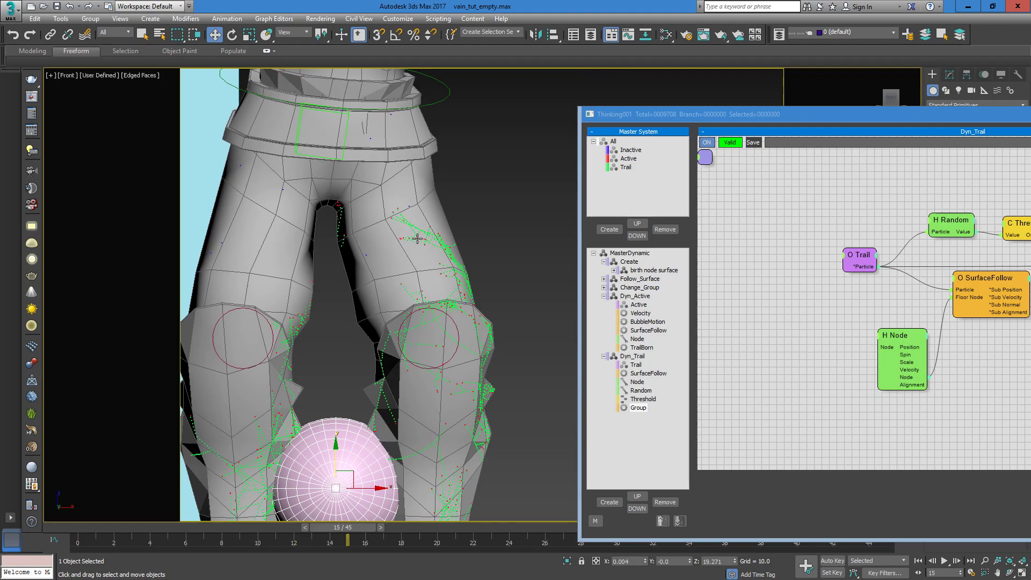
Step: Set Threshold 1 of the Dyn_Trail Threshold condition to 2
drag(792, 113, 517, 77)
click(747, 183)
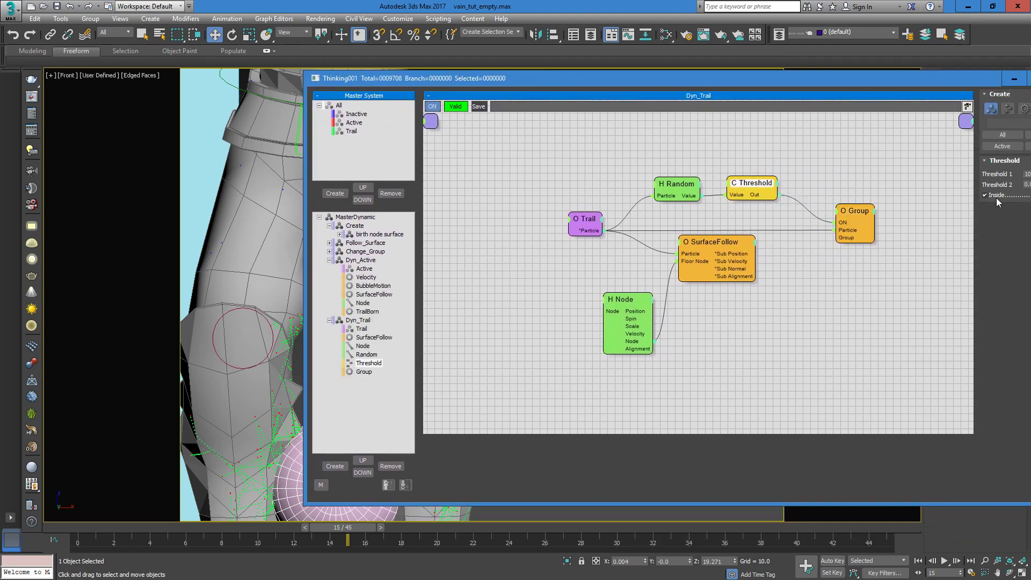
drag(801, 82, 668, 85)
double_click(903, 178)
text(2)
key(Return)
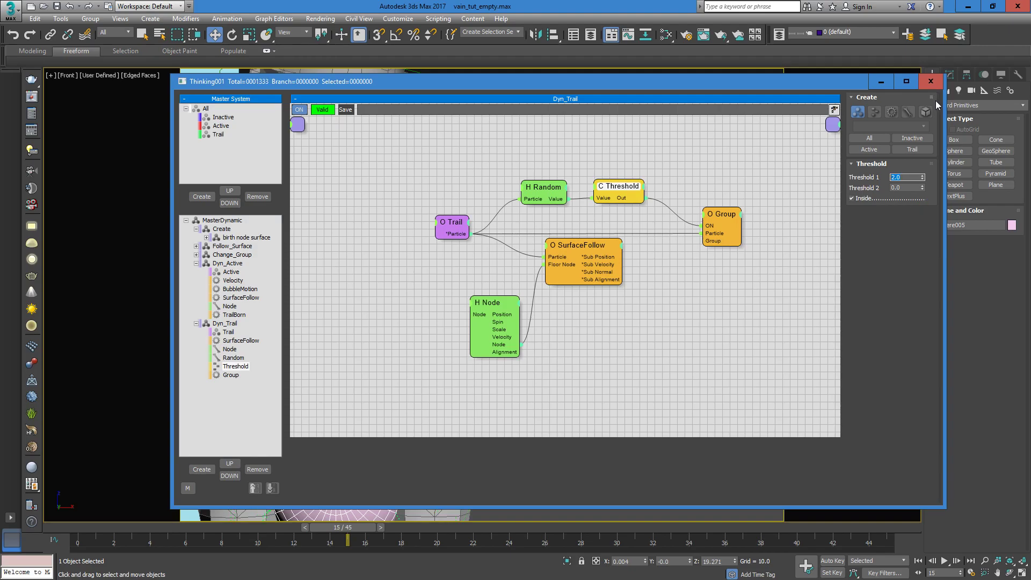
Step: Minimize the thinkingParticles window, scrub to frame 45 and examine the trails in the front and perspective views
click(885, 83)
drag(78, 526, 926, 517)
key(w)
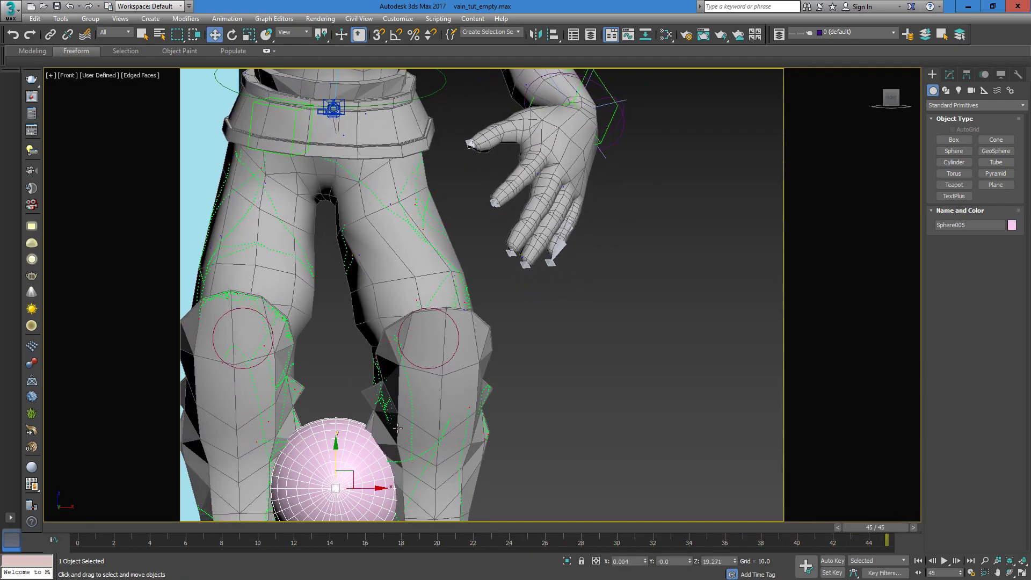
click(948, 74)
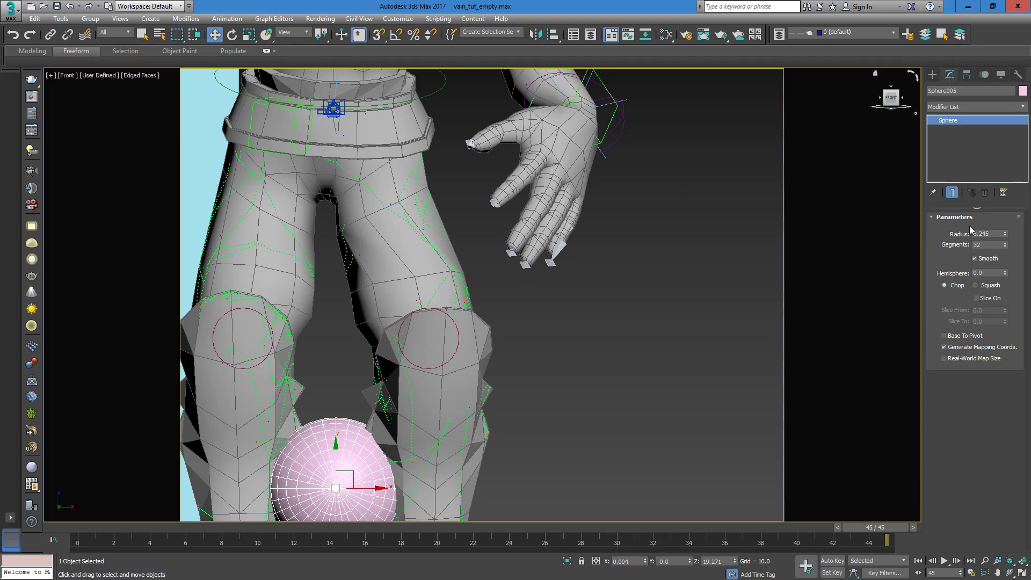
click(451, 262)
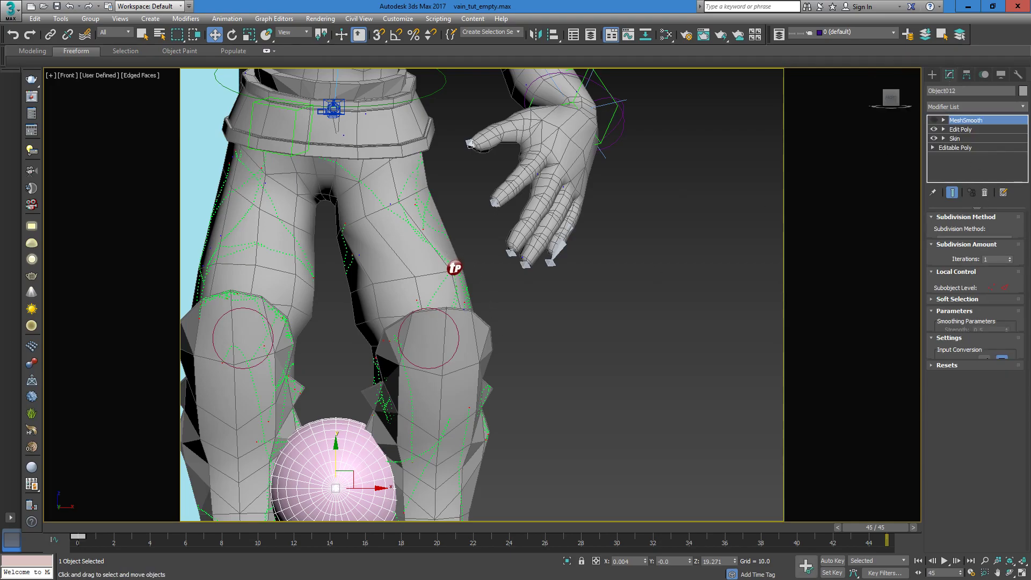
click(575, 325)
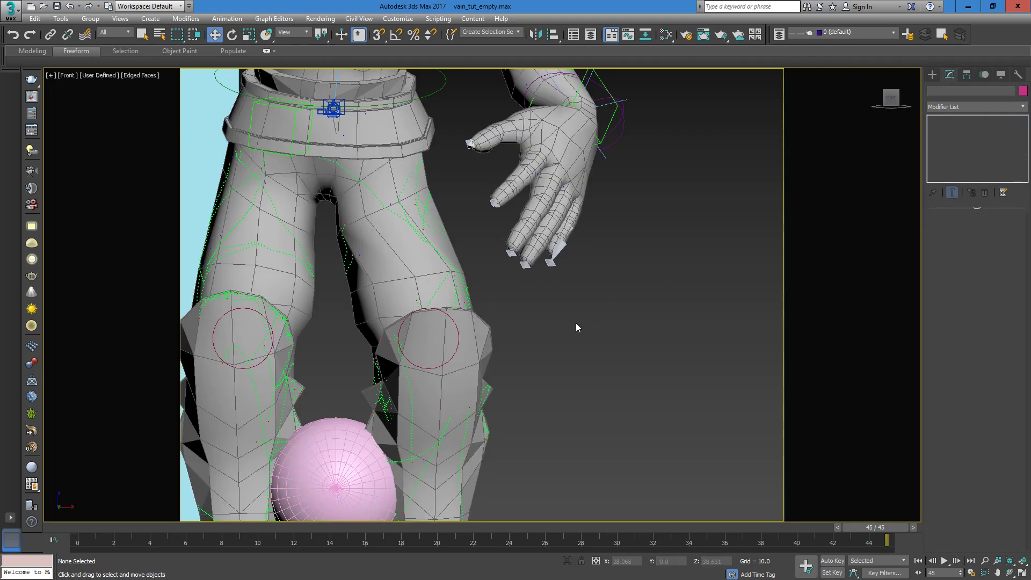
key(p)
scroll(576, 323, down, 8)
scroll(598, 261, up, 3)
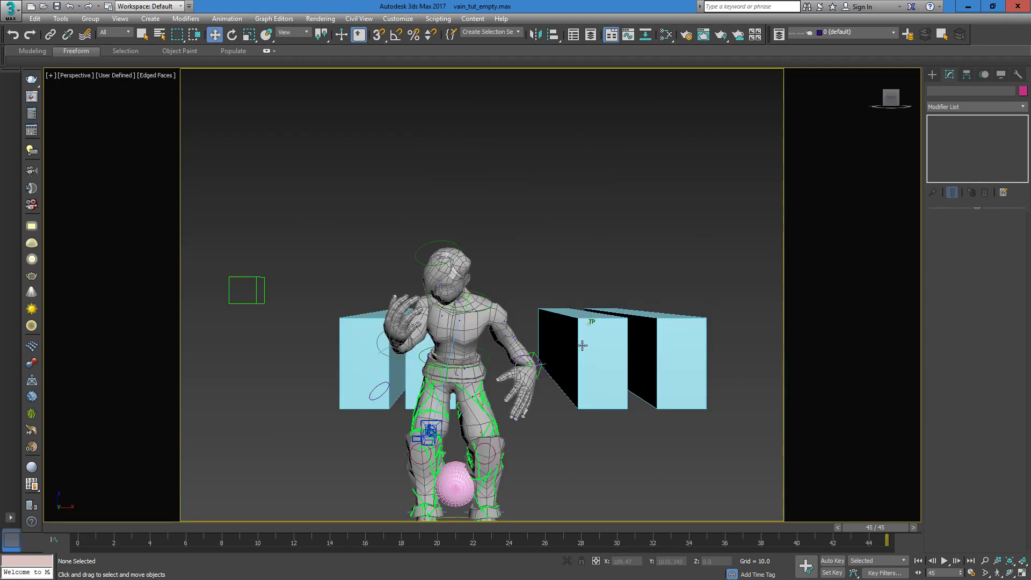
Step: Reopen the thinkingParticles window, shrink it and set the Threshold condition's Threshold 1 to 3
click(591, 321)
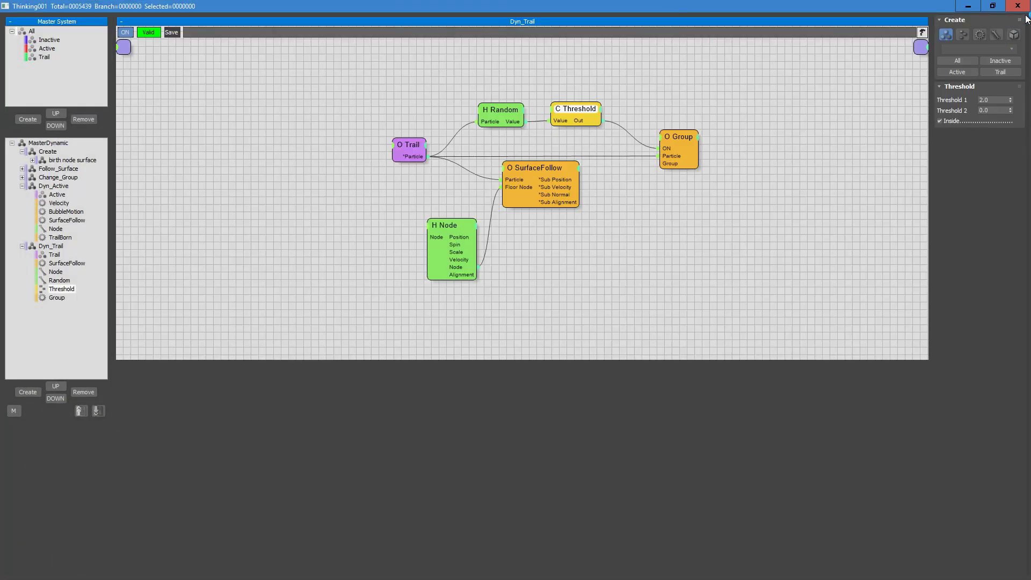
click(999, 6)
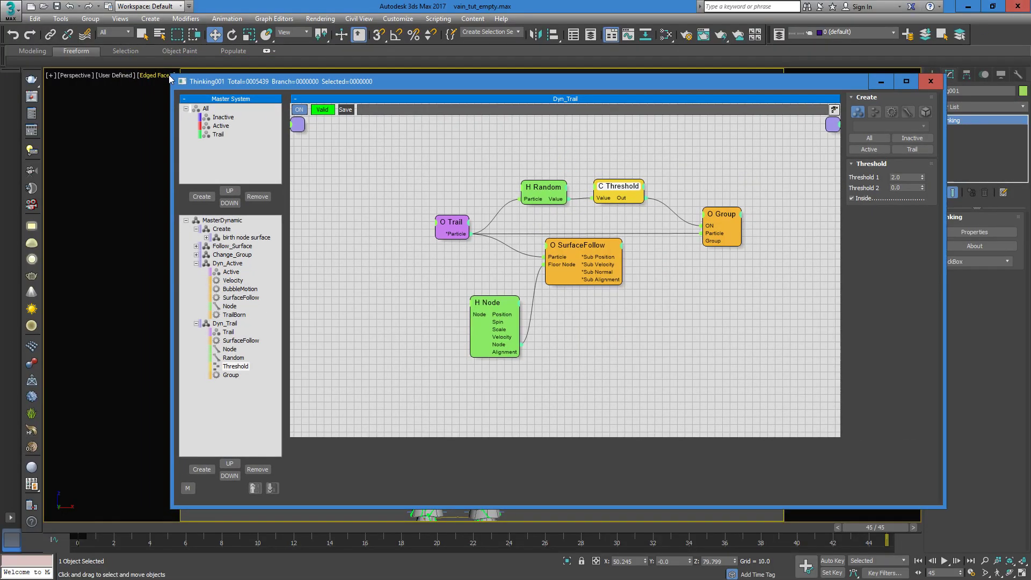
drag(174, 77, 479, 95)
text(3)
key(Return)
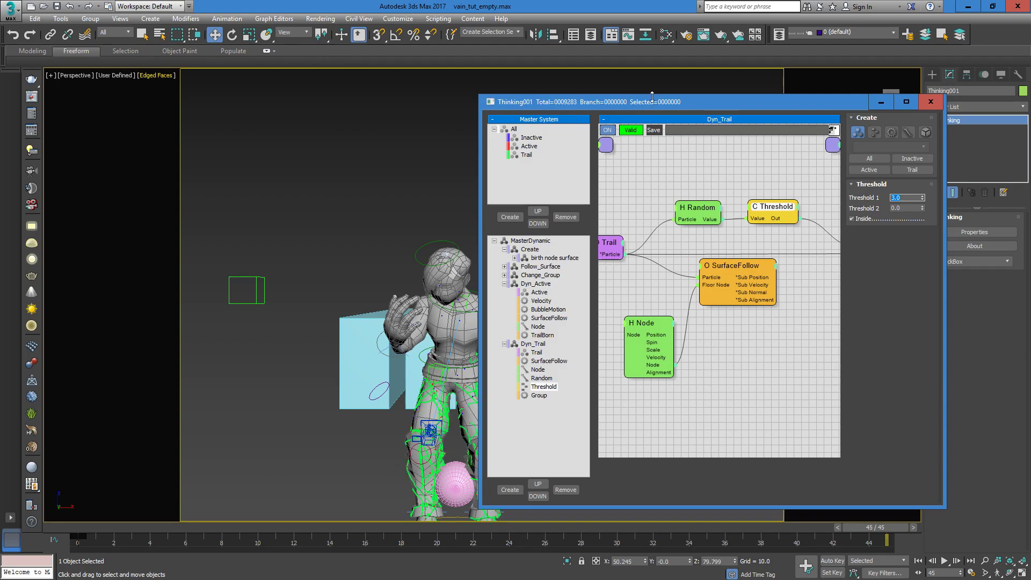
Step: Scrub the timeline from the start to frame 45 and examine the trail growth over the character's legs
drag(663, 106, 744, 87)
drag(92, 528, 429, 536)
scroll(500, 437, up, 5)
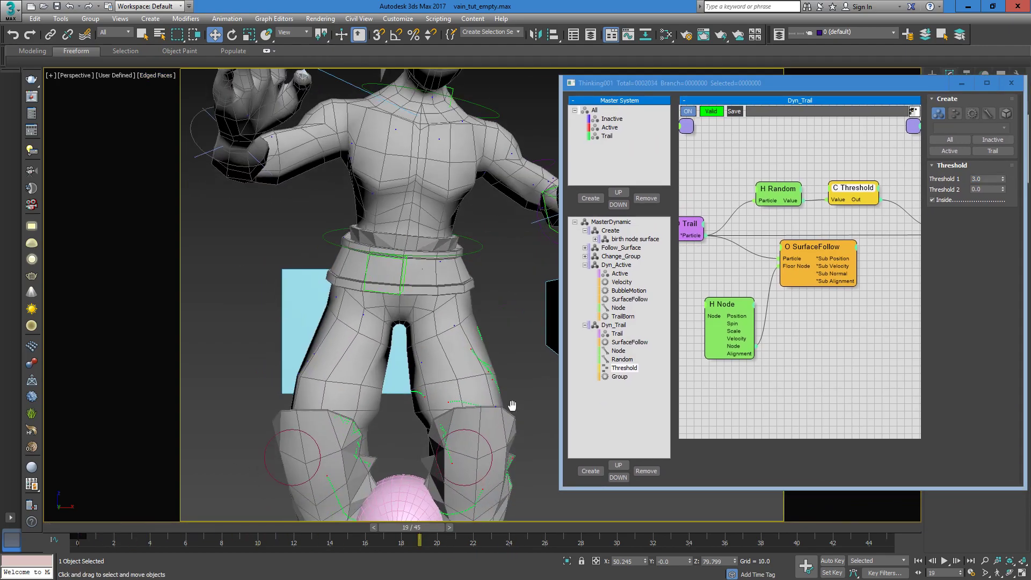
drag(97, 538, 962, 516)
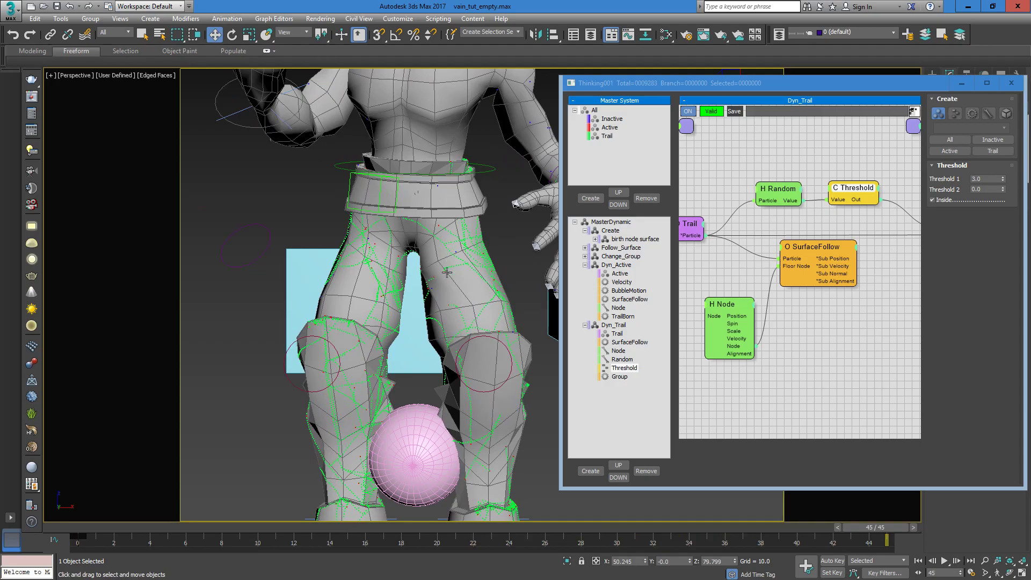
scroll(448, 311, down, 5)
scroll(421, 307, up, 2)
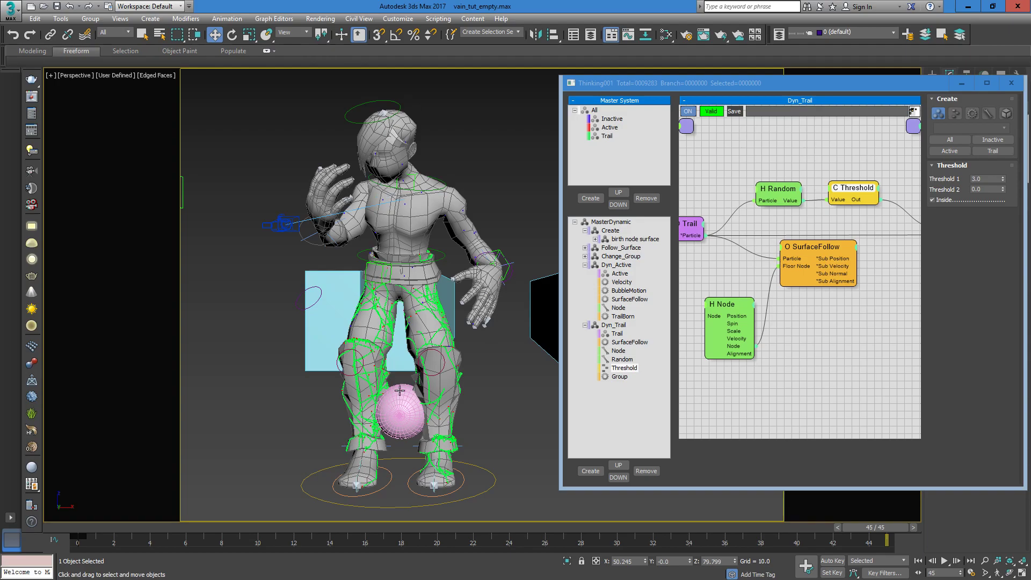
scroll(411, 395, down, 3)
scroll(414, 376, up, 3)
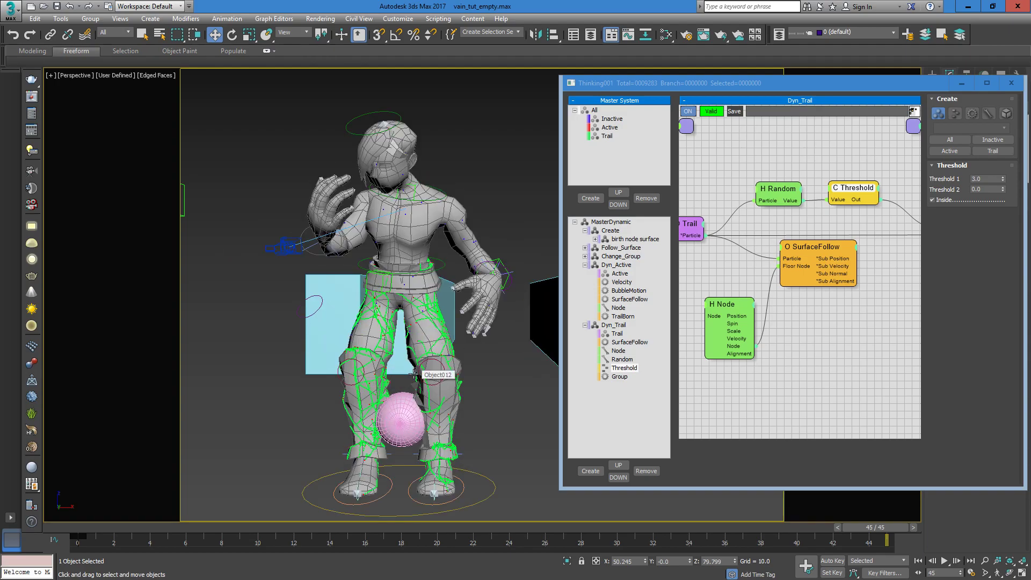
scroll(414, 375, up, 3)
scroll(429, 374, down, 5)
key(f)
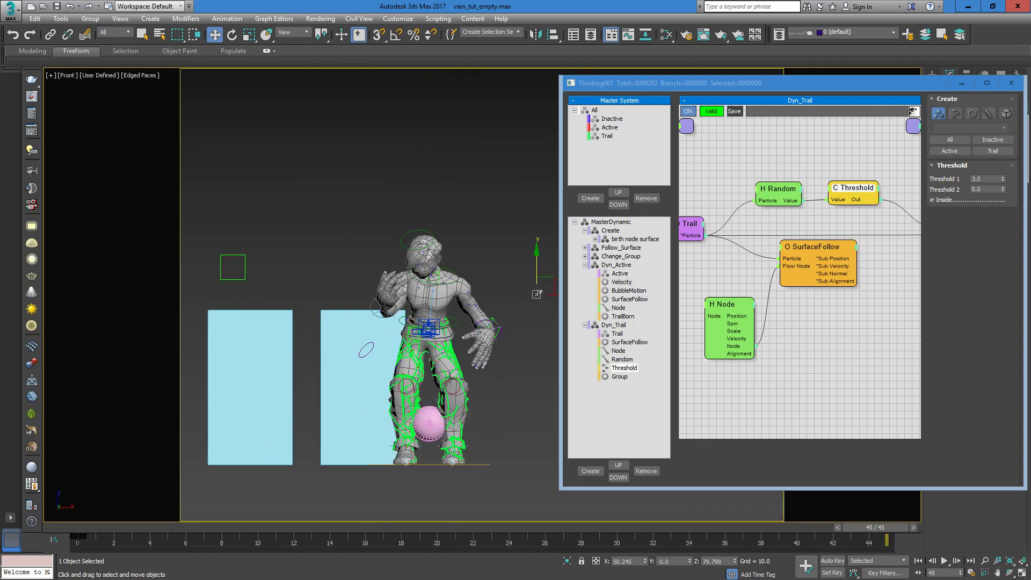
Step: Draw a sphere with a radius of about 8.9 beside the character's raised hand and open the MasterDynamic settings
middle_drag(446, 372, 347, 360)
drag(915, 86, 760, 116)
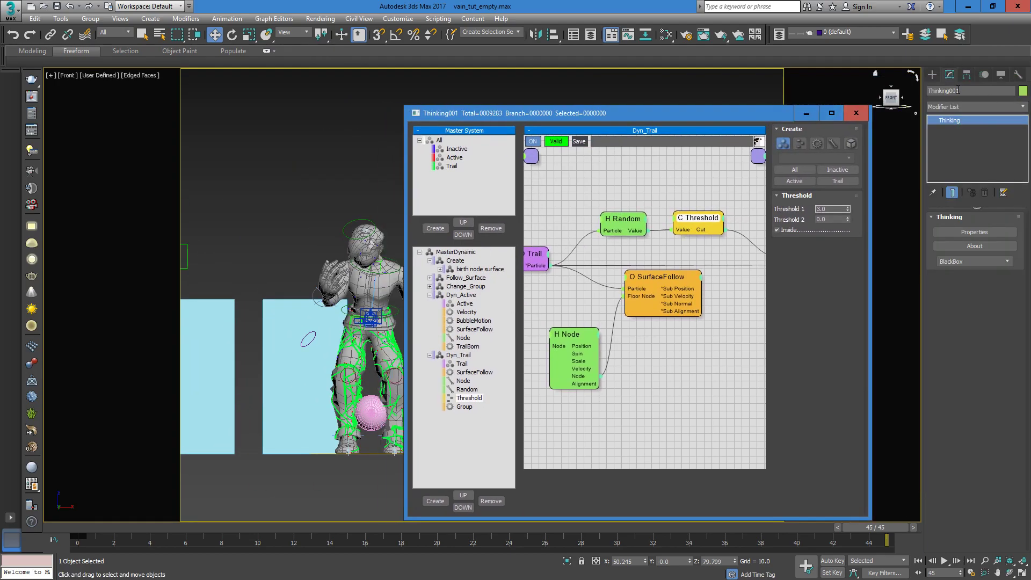
click(951, 151)
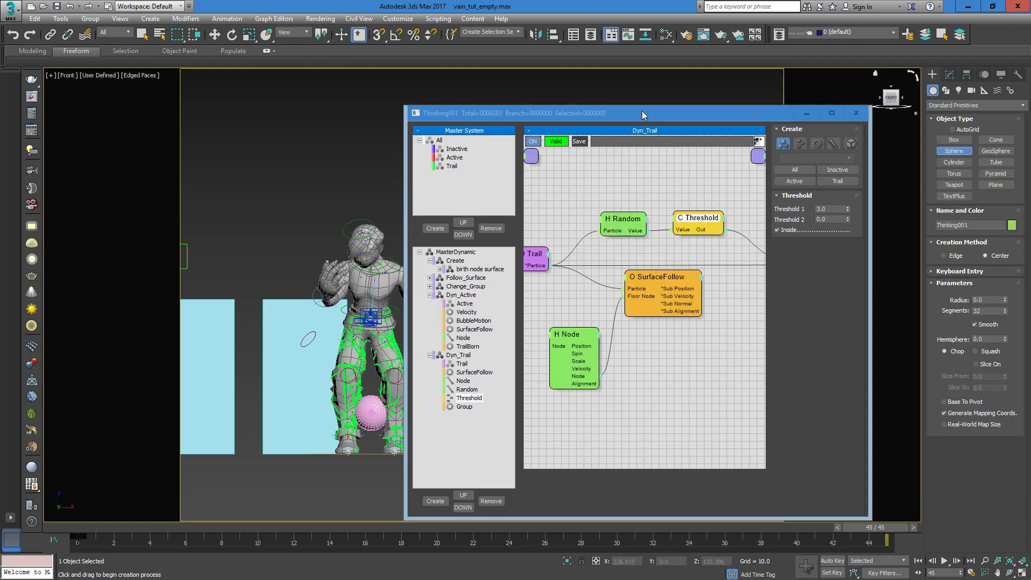
drag(642, 110, 812, 121)
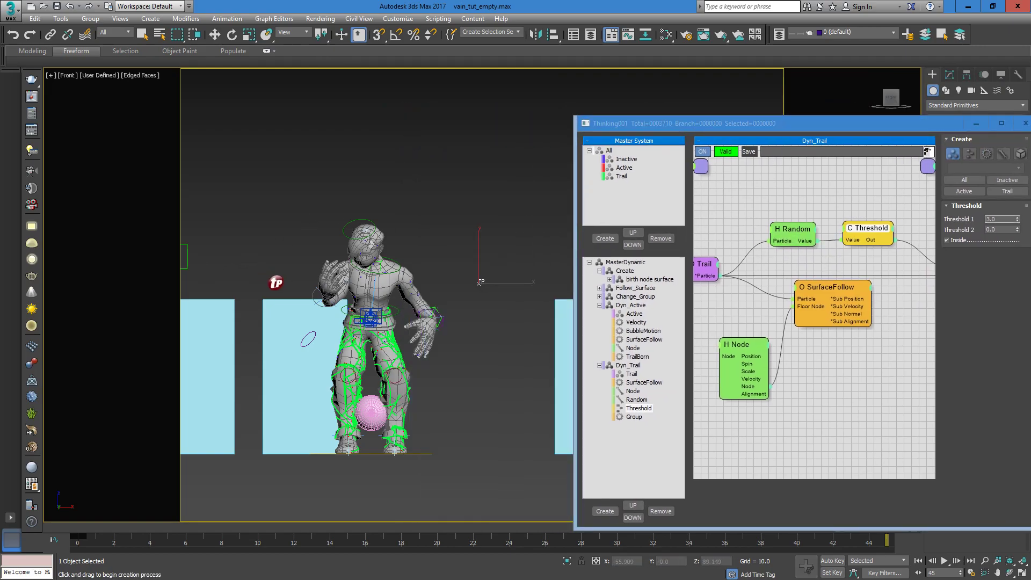
drag(252, 263, 272, 268)
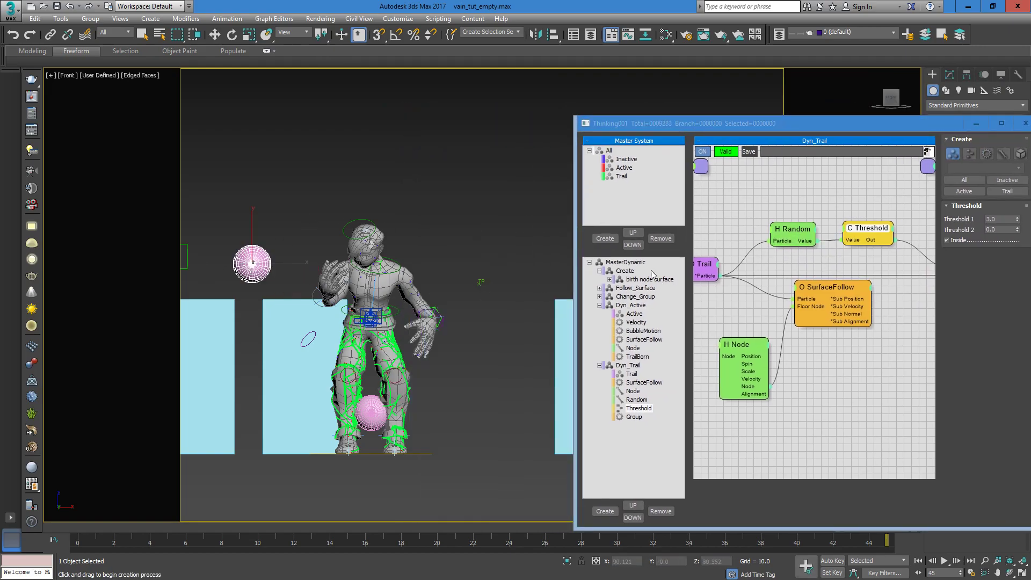
click(627, 262)
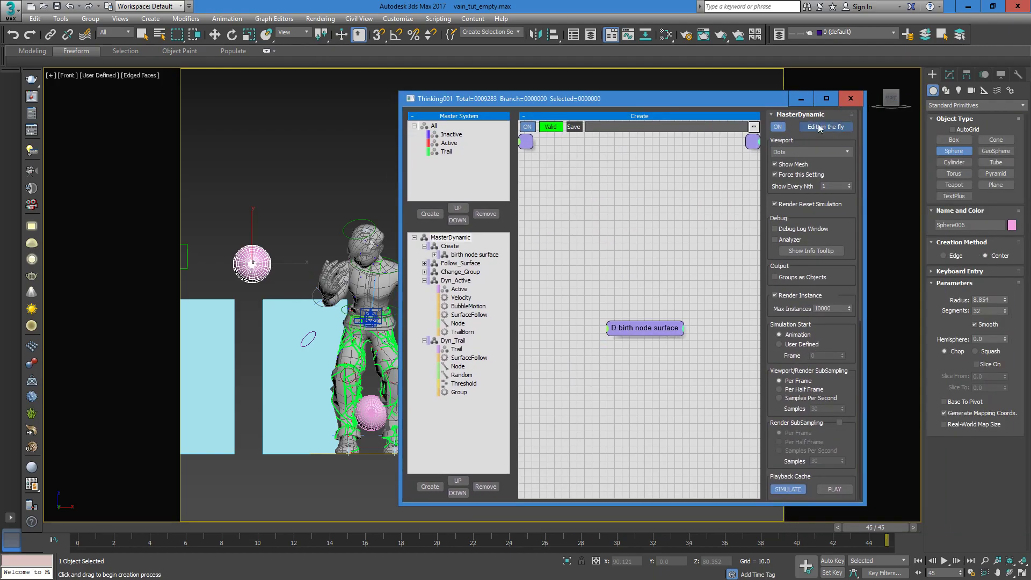
drag(735, 98, 821, 110)
Step: Copy the new sphere twice, placing one copy above the character's head and the other beside the opposite hand
scroll(290, 253, down, 1)
scroll(300, 237, up, 1)
key(w)
mouse_move(269, 257)
shift+mouse_down()
mouse_move(415, 178)
mouse_move(386, 162)
mouse_move(491, 251)
shift+mouse_up()
click(517, 341)
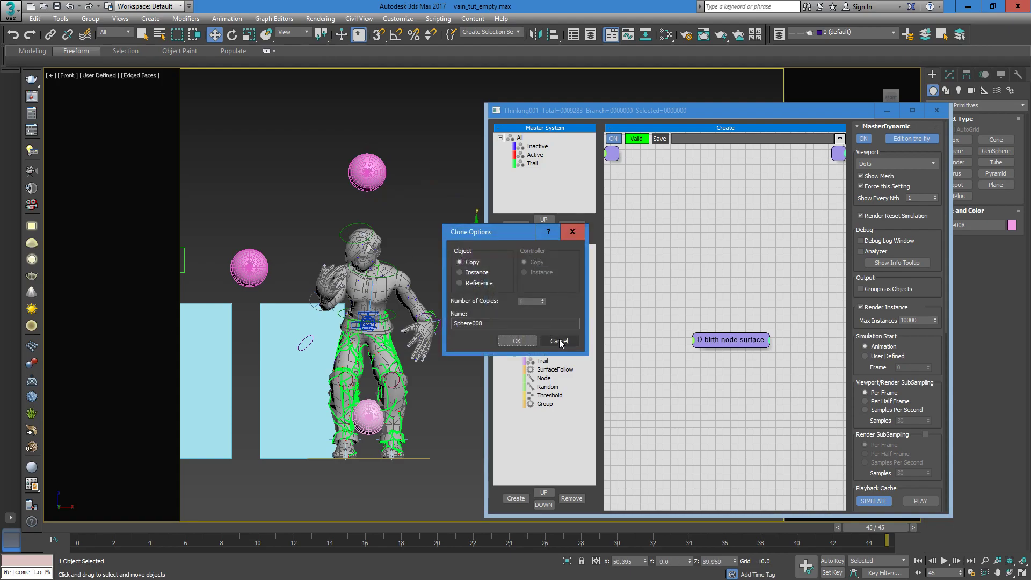
click(517, 341)
Step: Duplicate the Change_Group network of Node, Inactive, Distance and Group operators three times, placing the copies below the original
click(539, 284)
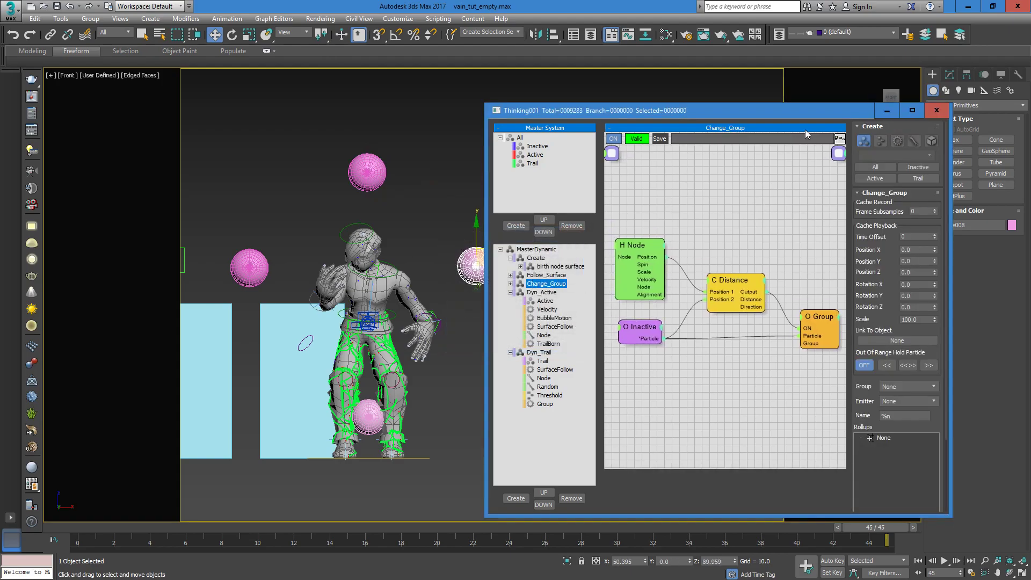
double_click(812, 112)
middle_drag(572, 104, 412, 103)
drag(222, 110, 525, 331)
shift+drag(276, 137, 277, 274)
middle_drag(531, 255, 564, 139)
shift+drag(327, 156, 333, 318)
middle_drag(401, 250, 408, 100)
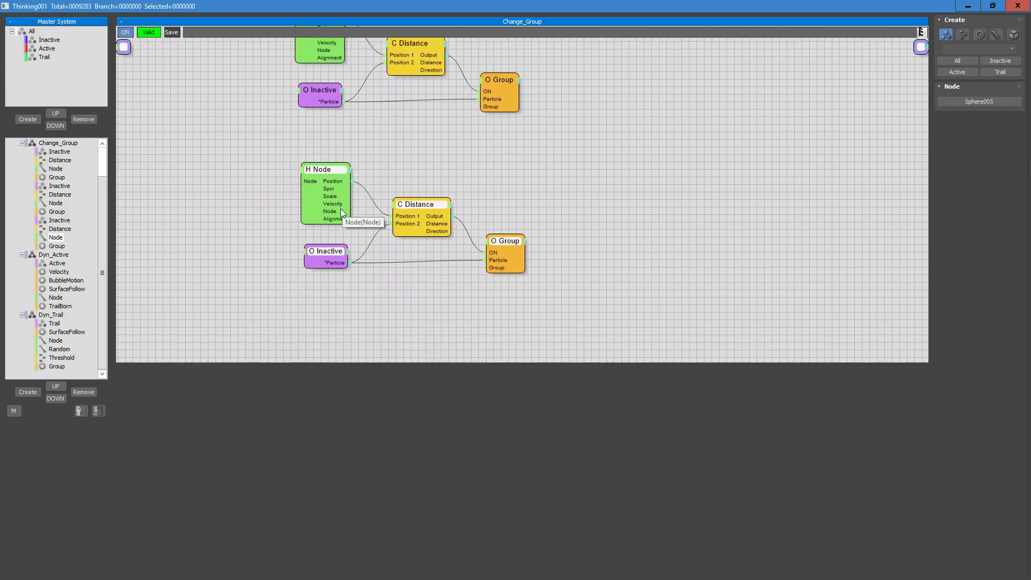
shift+drag(333, 169, 346, 290)
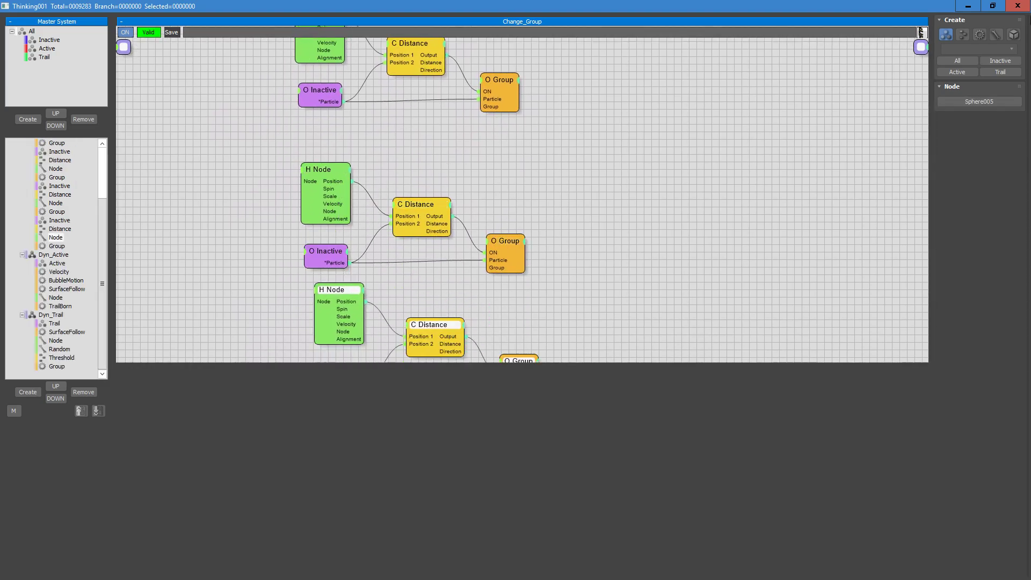
Step: Restore the thinkingParticles window size and assign the sphere beside the raised hand to the Node helper of the second copied network
click(992, 5)
middle_drag(716, 286, 834, 265)
middle_drag(687, 208, 708, 292)
click(677, 339)
click(897, 208)
click(249, 267)
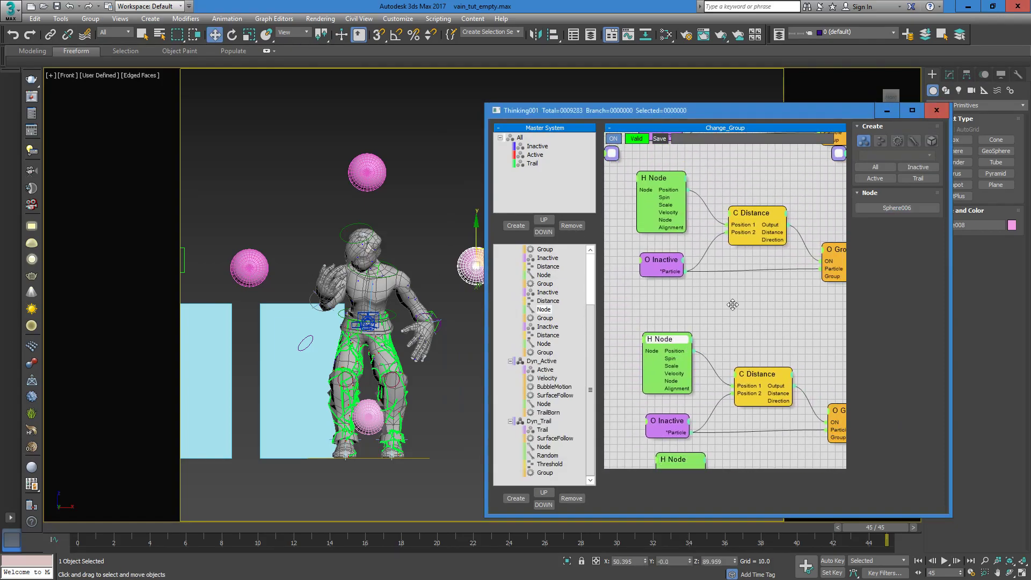
Step: Assign the sphere above the head to the Node helper of the lowest copied network
middle_drag(728, 318, 765, 169)
mouse_move(718, 311)
mouse_down()
mouse_move(751, 294)
mouse_move(709, 310)
mouse_up()
click(905, 207)
click(897, 207)
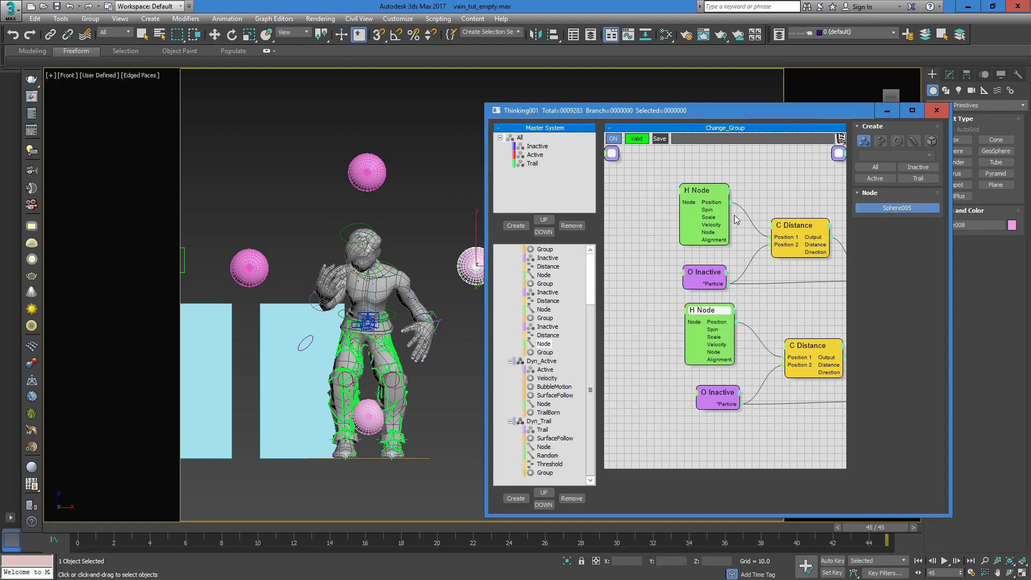
click(379, 182)
Step: Assign the sphere beside the opposite hand, Sphere008, to the Node helper of the first copied network
middle_drag(677, 401, 697, 332)
middle_drag(700, 220, 703, 374)
mouse_move(685, 257)
middle_down()
mouse_move(682, 277)
mouse_move(688, 269)
middle_up()
click(688, 269)
click(897, 208)
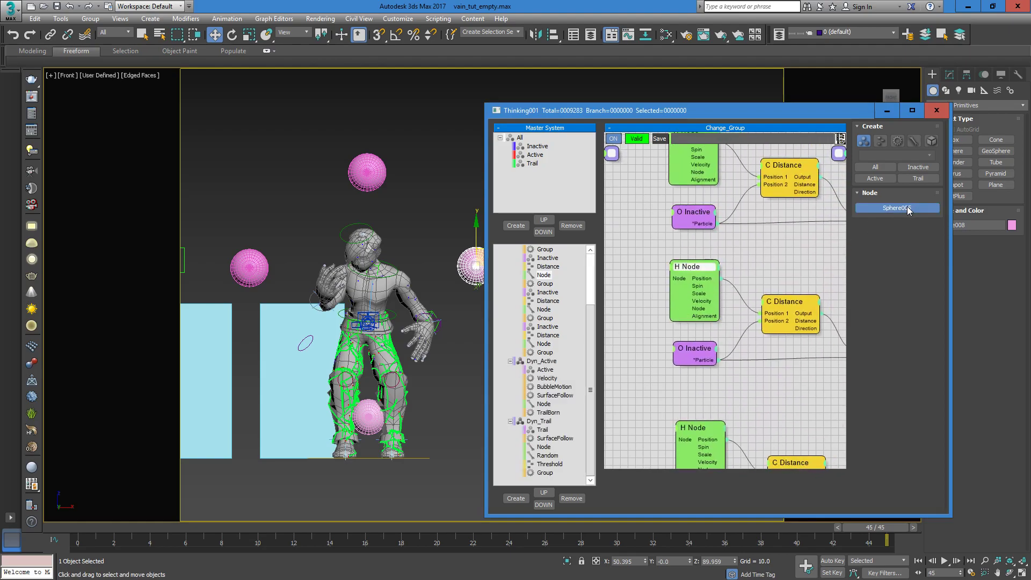
click(477, 266)
Step: Scrub from frame 0 to frame 11 and examine how the spheres start trails on the hands, head and legs
click(57, 528)
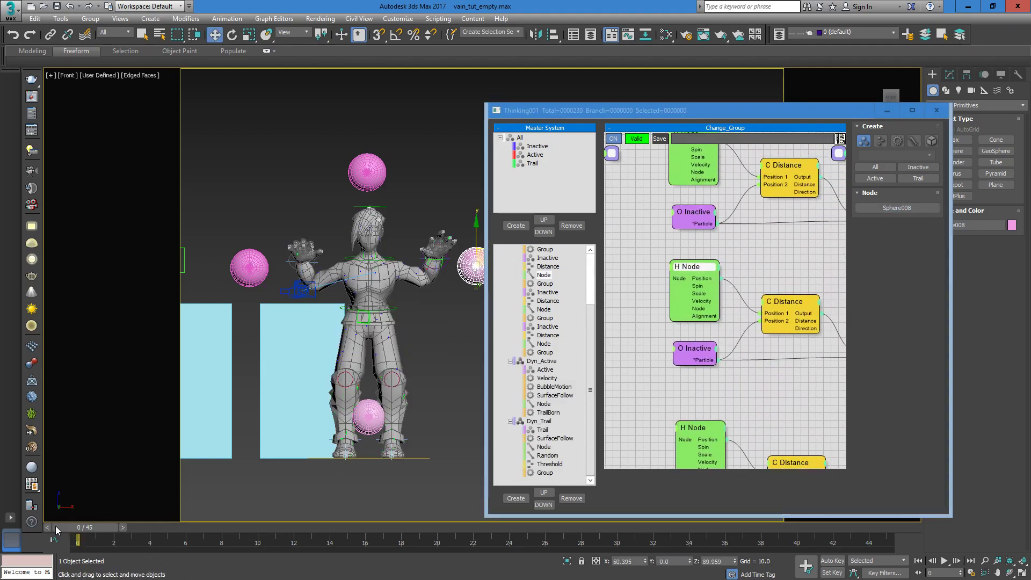
scroll(441, 226, up, 3)
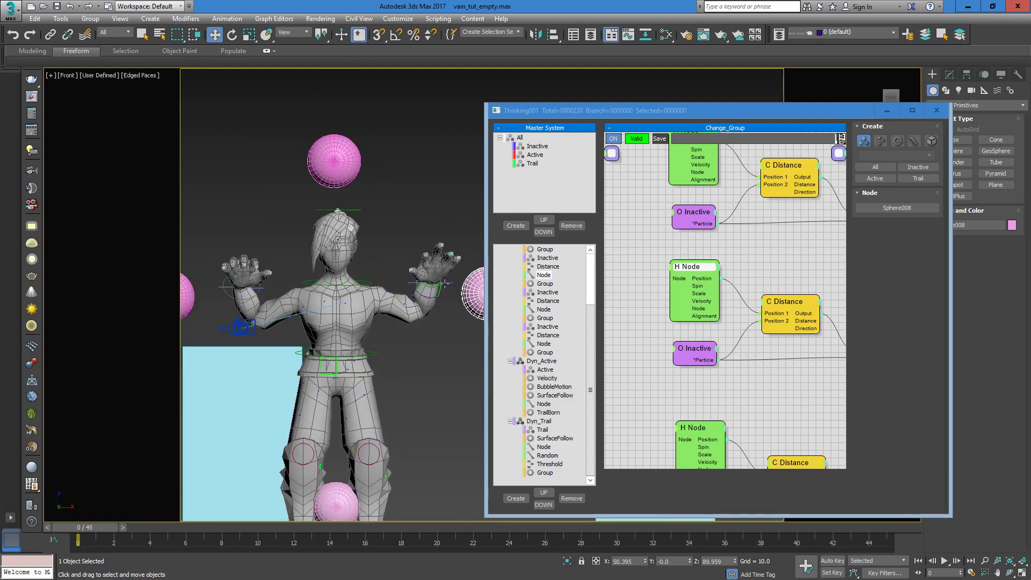
scroll(445, 282, down, 2)
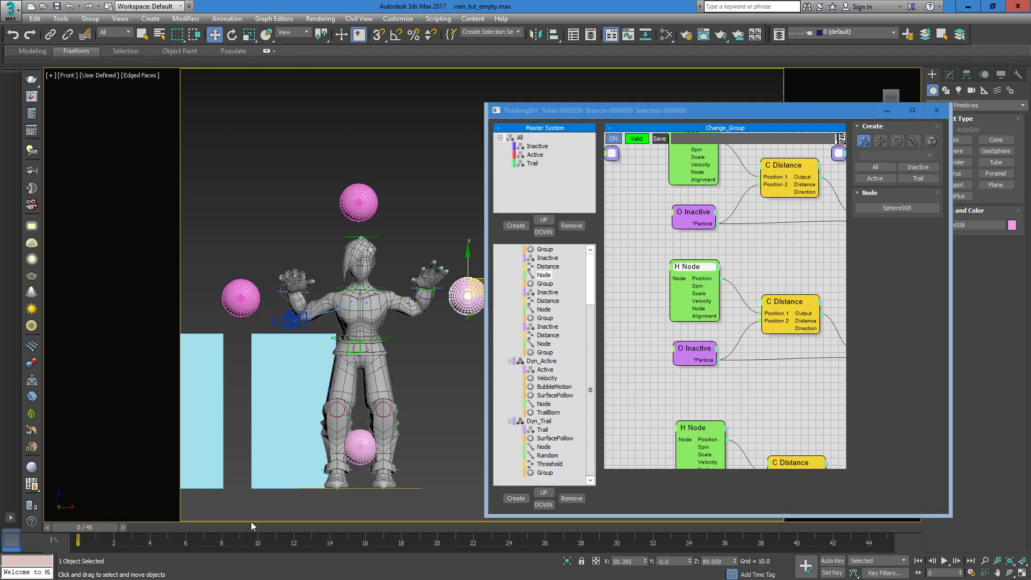
drag(78, 528, 275, 533)
key(w)
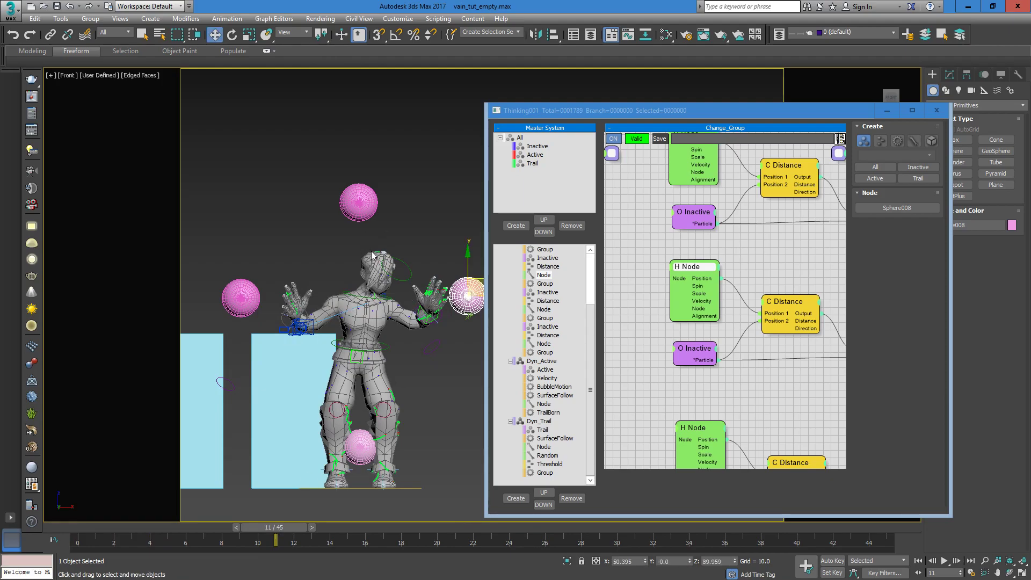
Step: With Auto Key on at frame 45, move the upper sphere down to the head and Sphere006 inward toward the raised hand
click(372, 208)
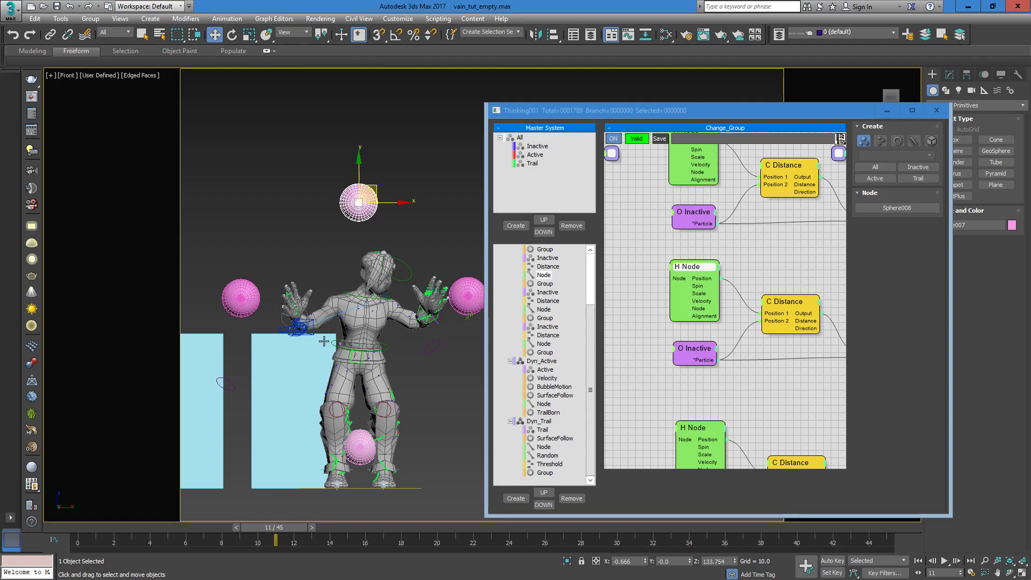
click(913, 529)
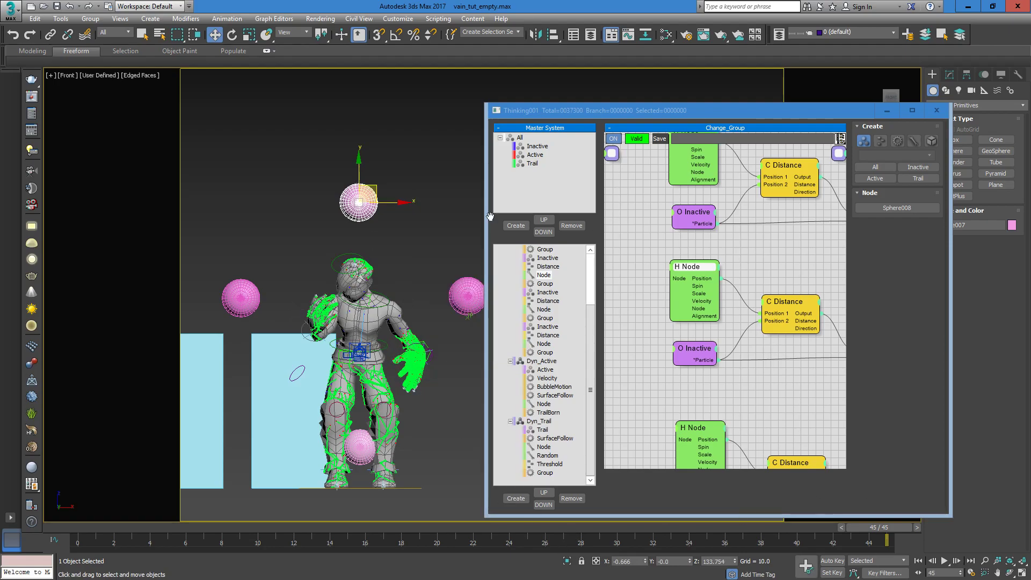
click(830, 562)
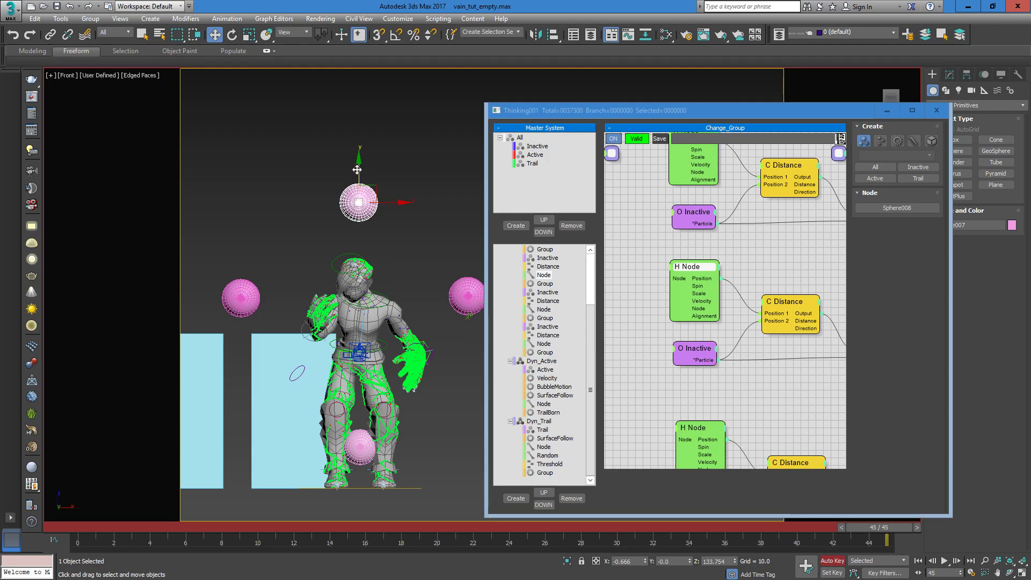
drag(357, 169, 356, 208)
click(246, 301)
drag(275, 298, 317, 306)
Step: Key Sphere008 at X about 35.1 and the leg sphere at Z about 40.2 on frame 45, and turn off Auto Key
click(479, 294)
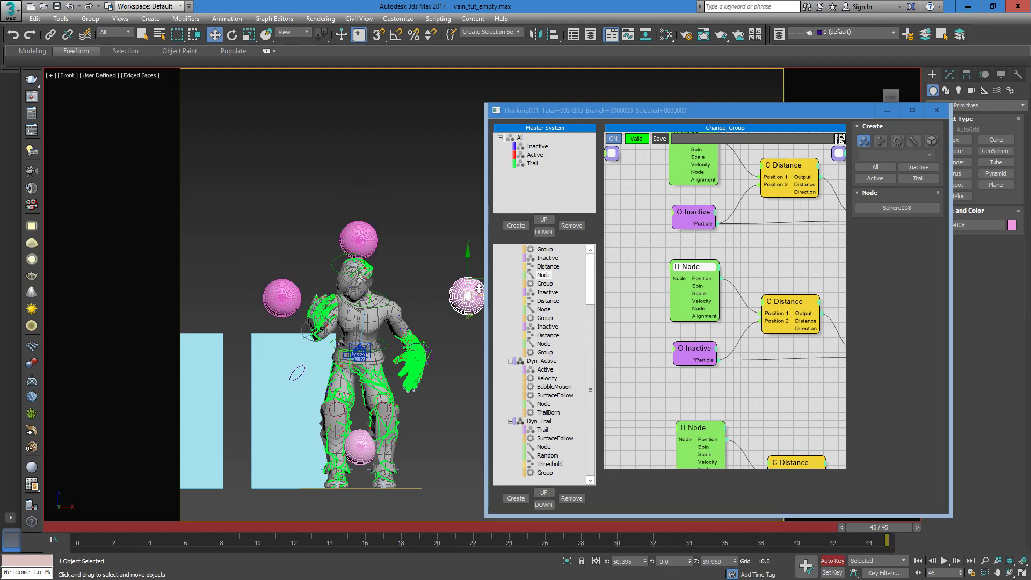
middle_drag(442, 267, 425, 251)
drag(479, 281, 447, 281)
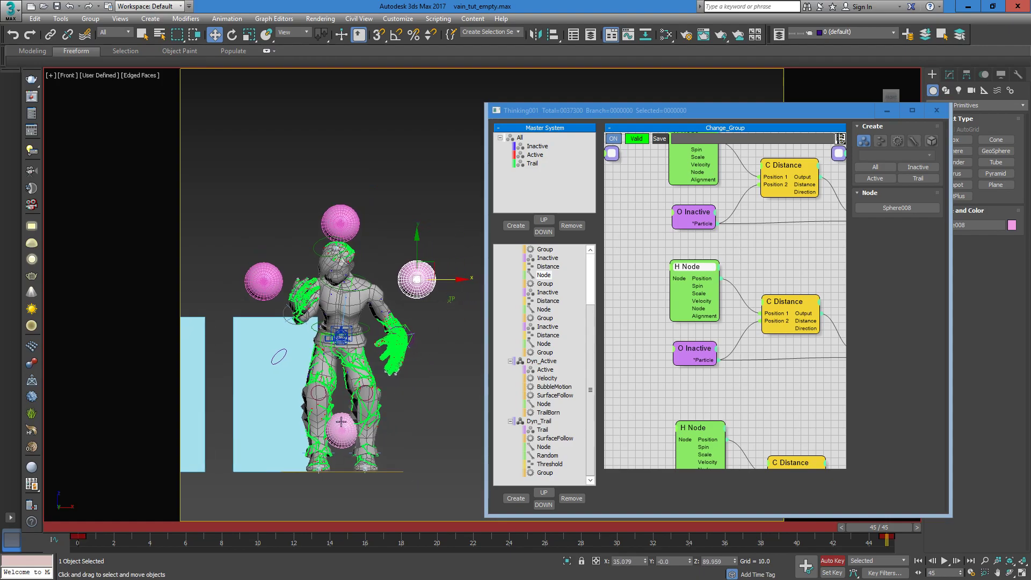
click(337, 428)
mouse_move(342, 390)
mouse_down()
mouse_move(343, 333)
mouse_move(360, 391)
mouse_up()
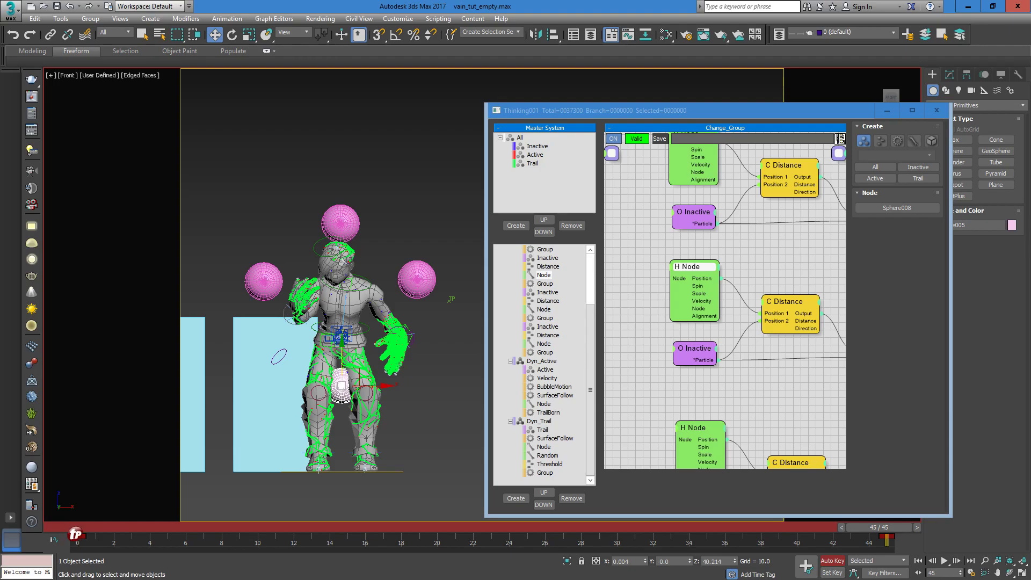
click(69, 525)
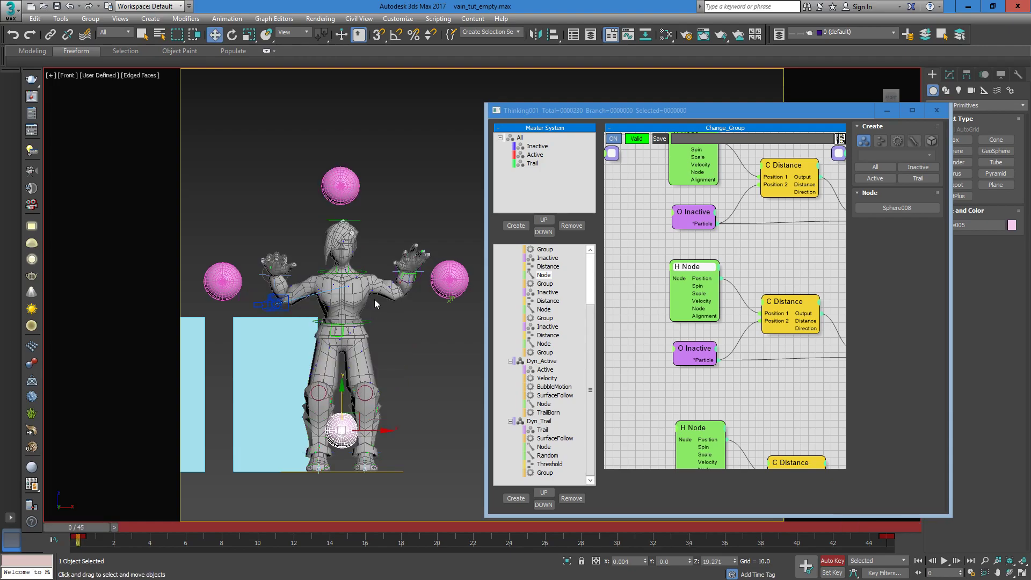
click(591, 268)
click(832, 560)
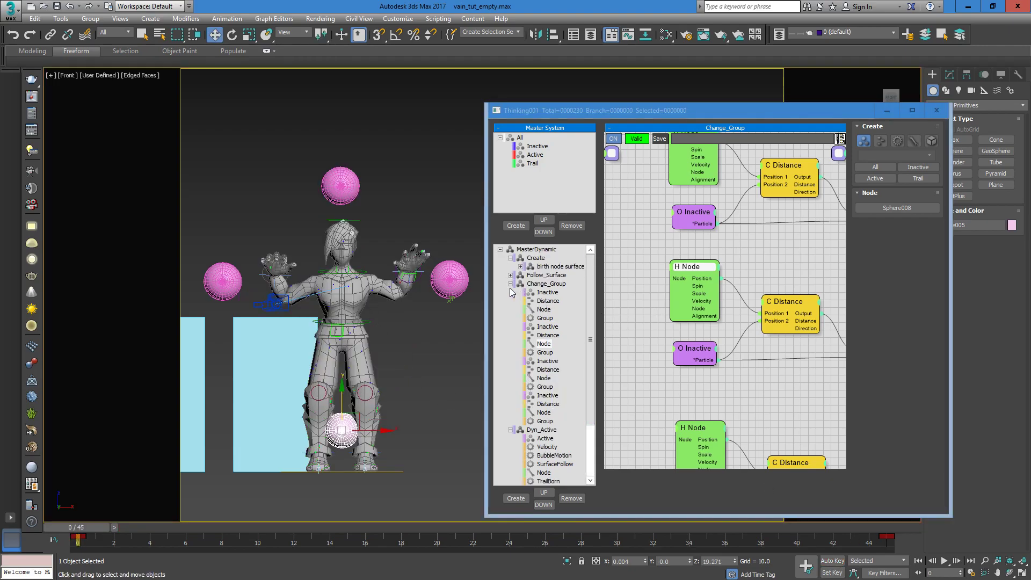
Step: Collapse Change_Group and set Threshold 1 of the Dyn_Trail Threshold condition to 1
click(510, 284)
click(542, 292)
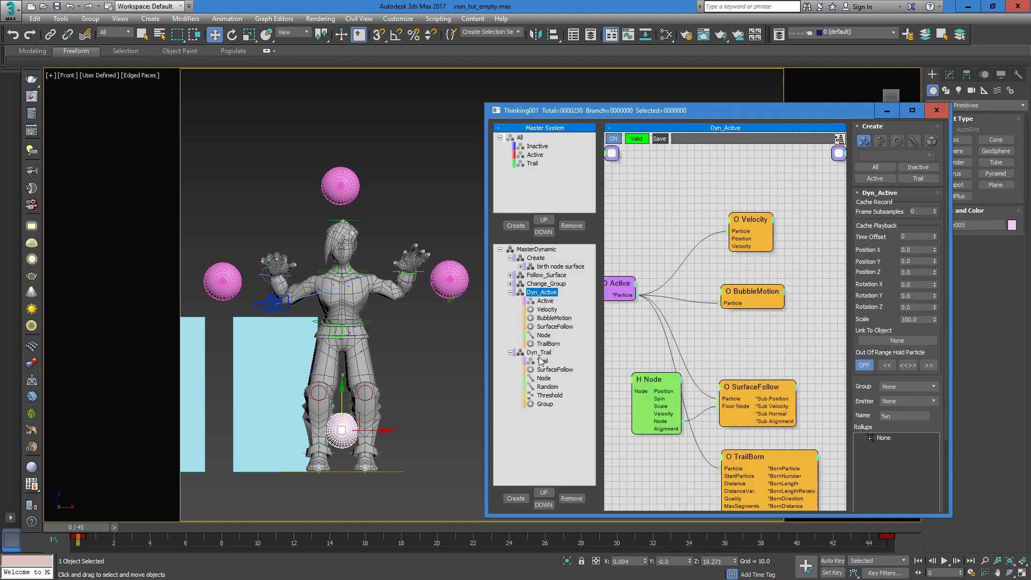
click(539, 352)
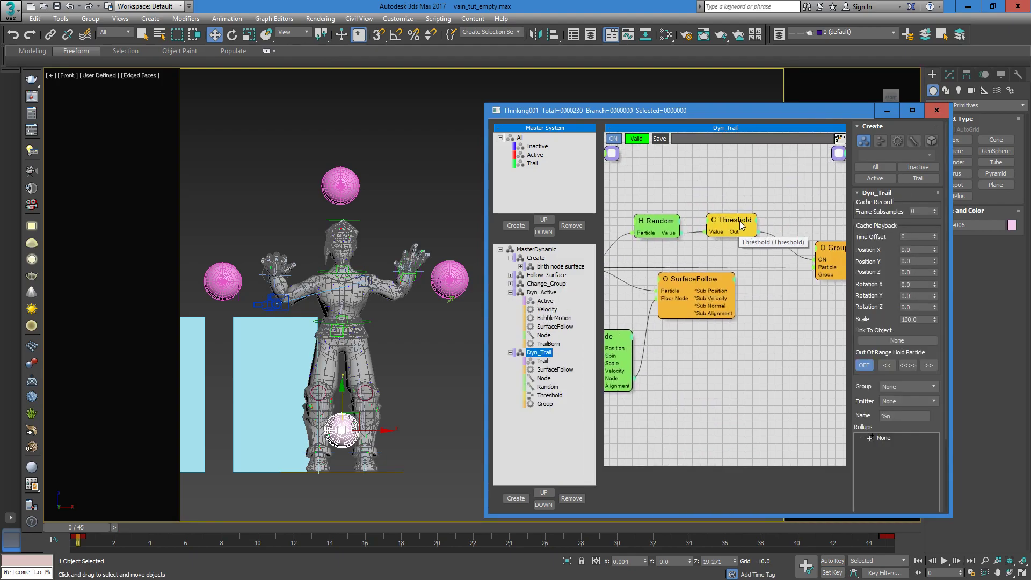
click(741, 225)
text(1)
key(Return)
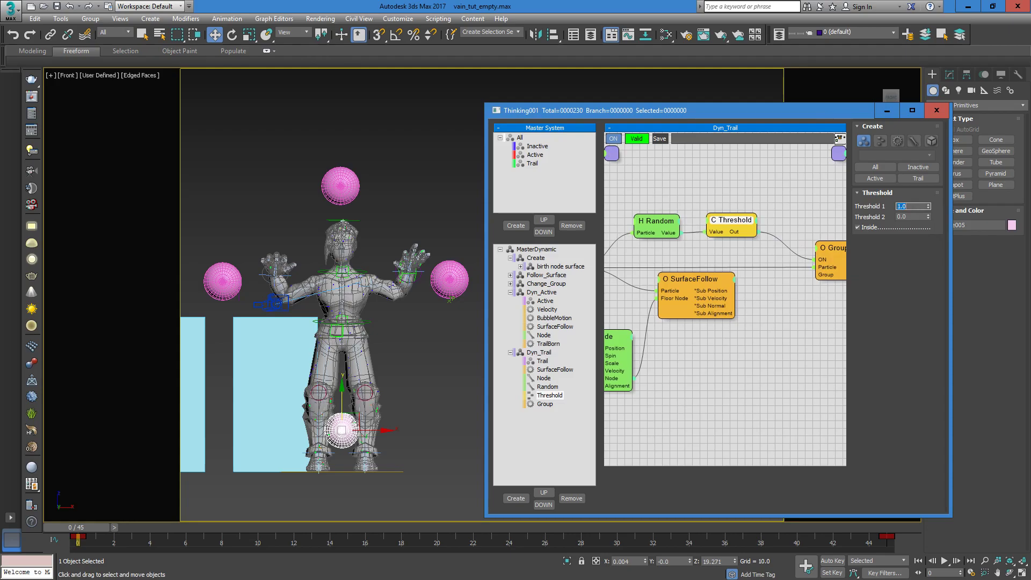
Step: Switch to the PhysCamera001 view, move the thinkingParticles window aside and scrub from frame 0 to 45 to examine the trails
click(412, 349)
key(c)
drag(624, 114, 871, 108)
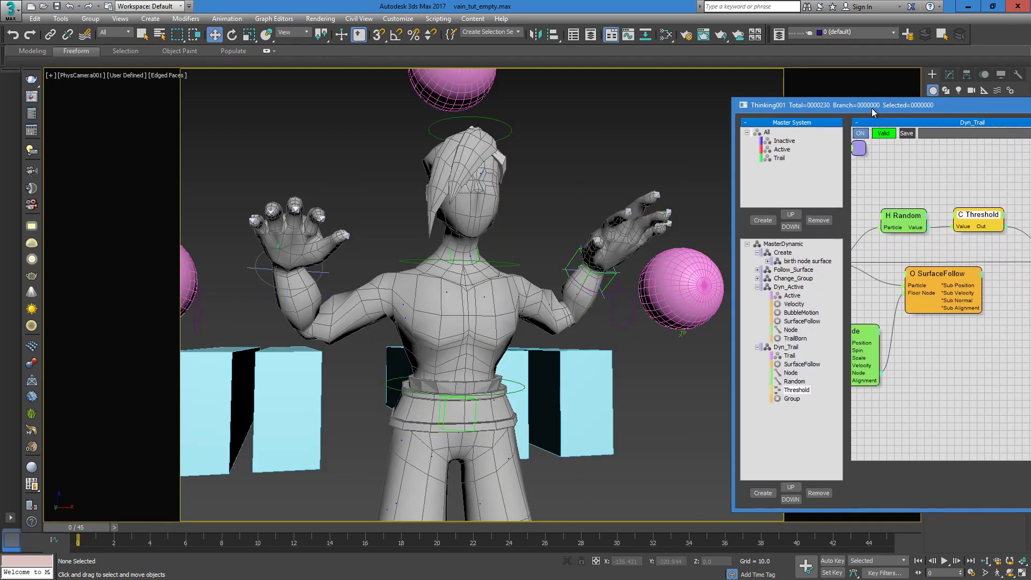
drag(76, 528, 188, 531)
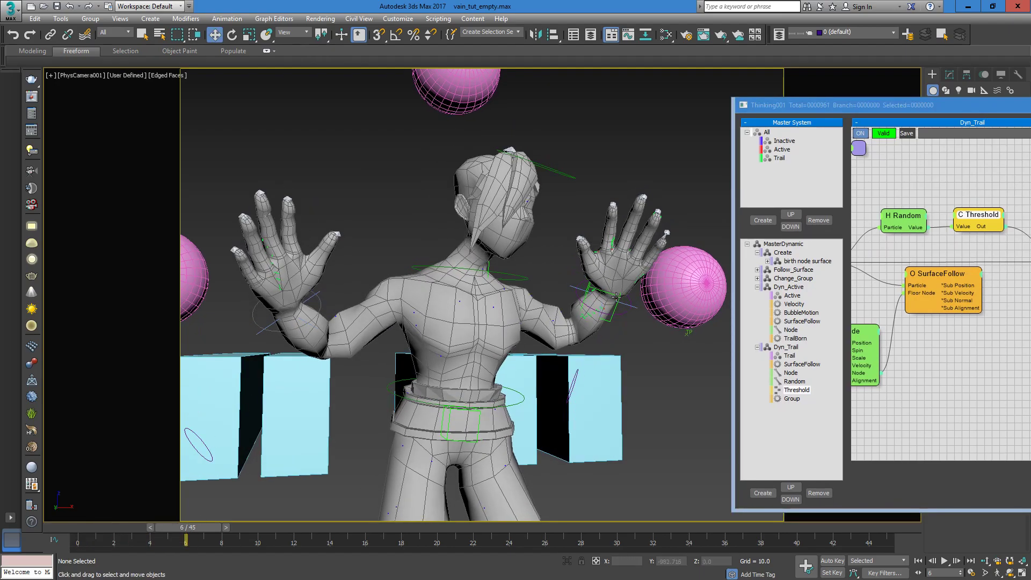
drag(188, 529, 897, 502)
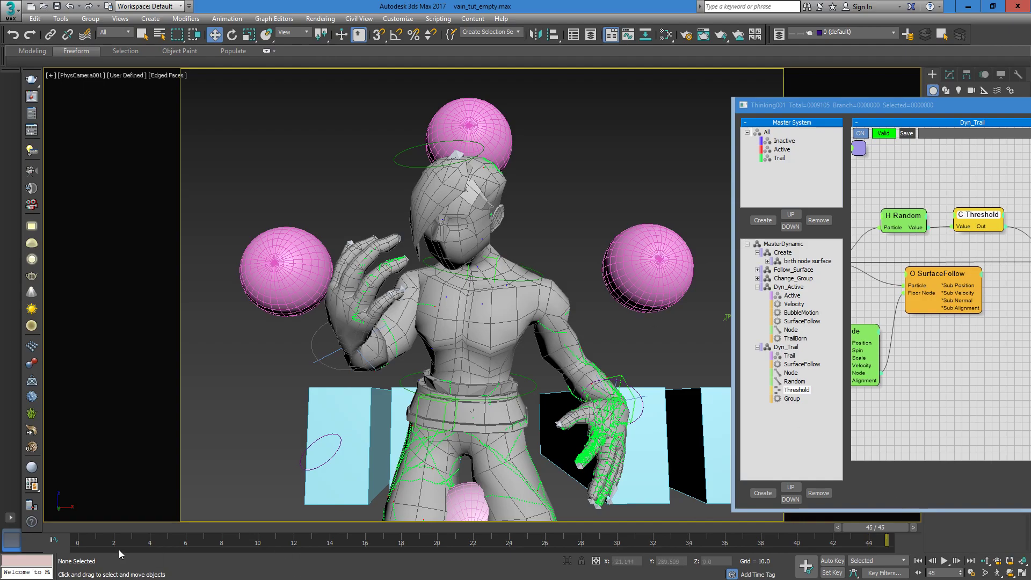
drag(68, 537, 1007, 563)
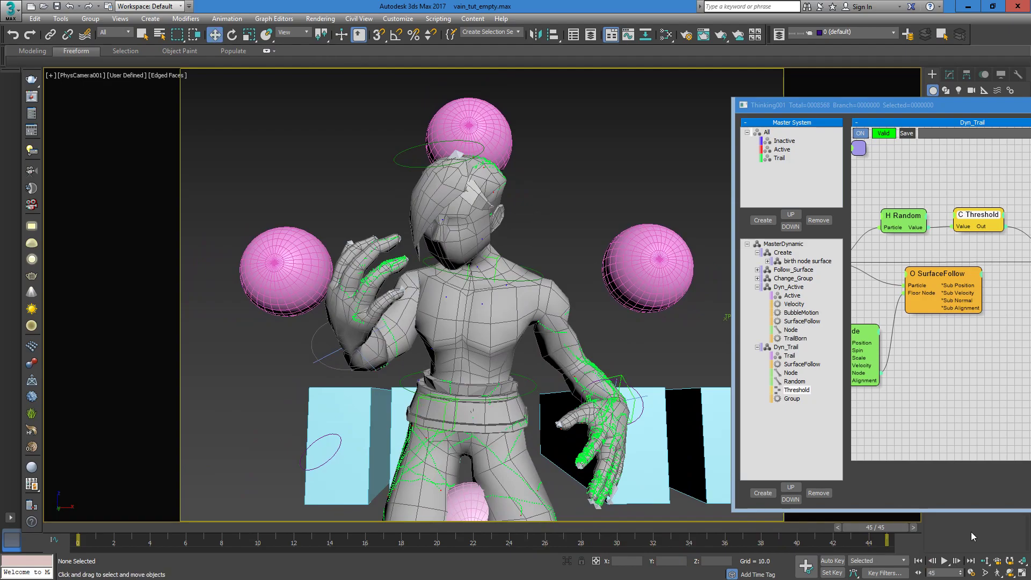
Step: Set the Pistol Shot count of the Position Born operator in birth node surface to 500
click(786, 261)
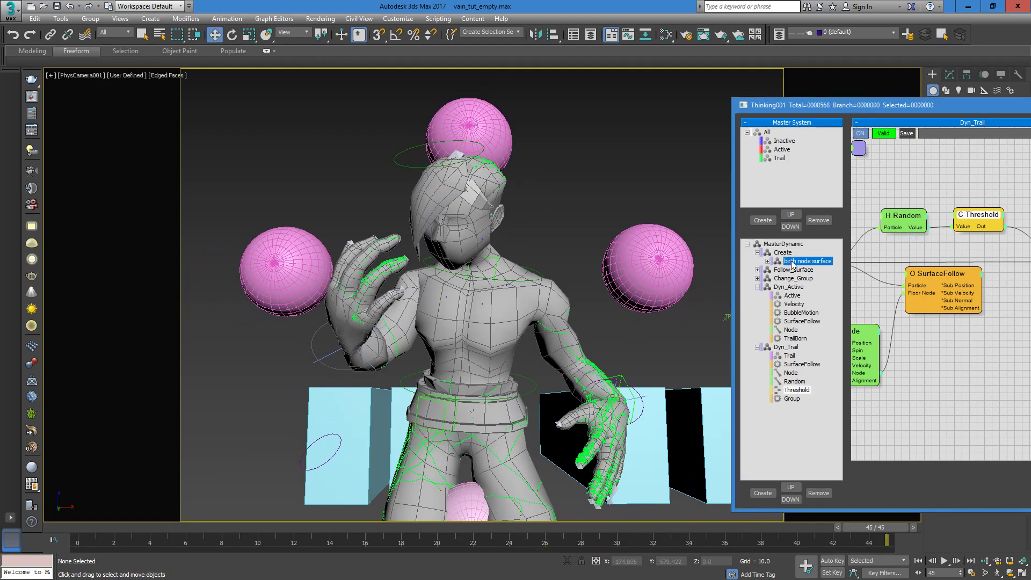
drag(844, 106, 722, 82)
drag(796, 212, 789, 208)
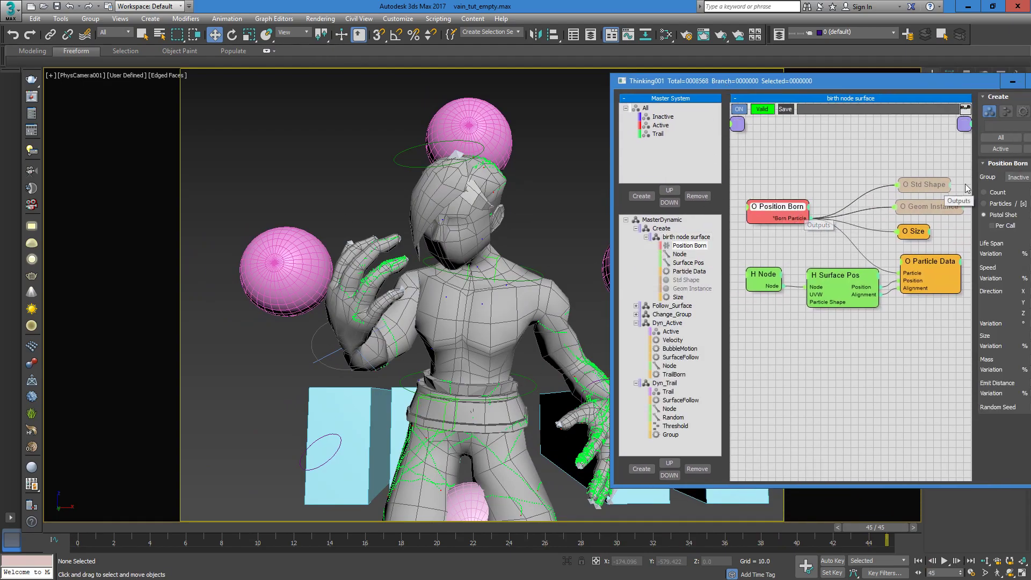
drag(910, 96, 784, 88)
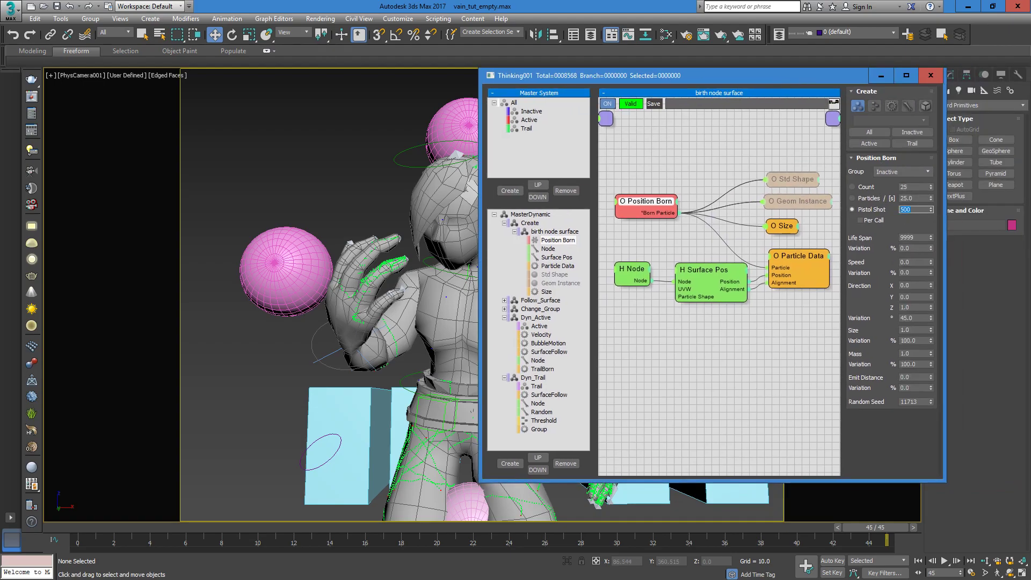
Step: Minimize the thinkingParticles window and scrub from frame 0 to 45 to examine the trail coverage through the camera
click(72, 528)
click(881, 76)
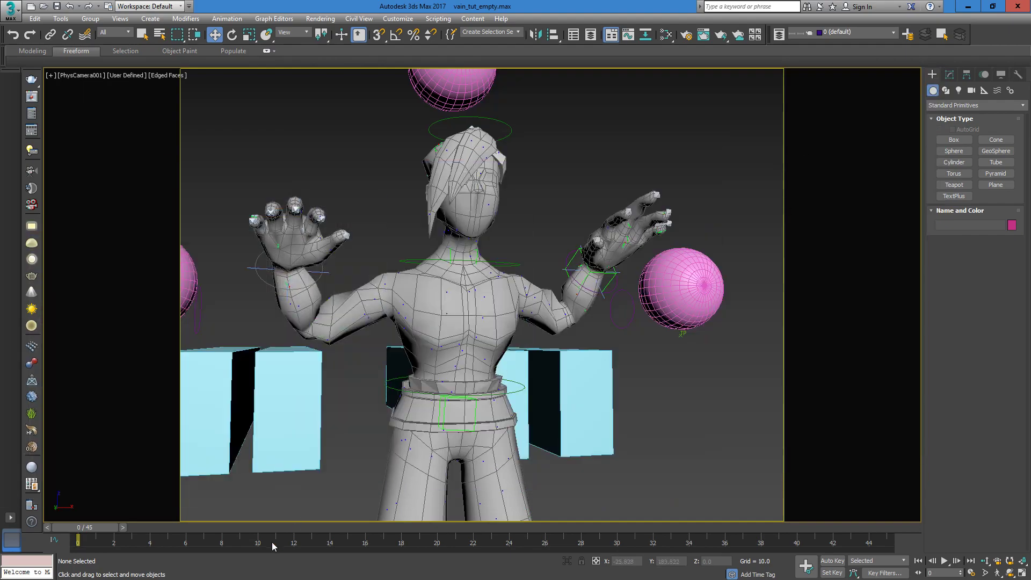
drag(74, 532, 795, 544)
drag(881, 543, 960, 544)
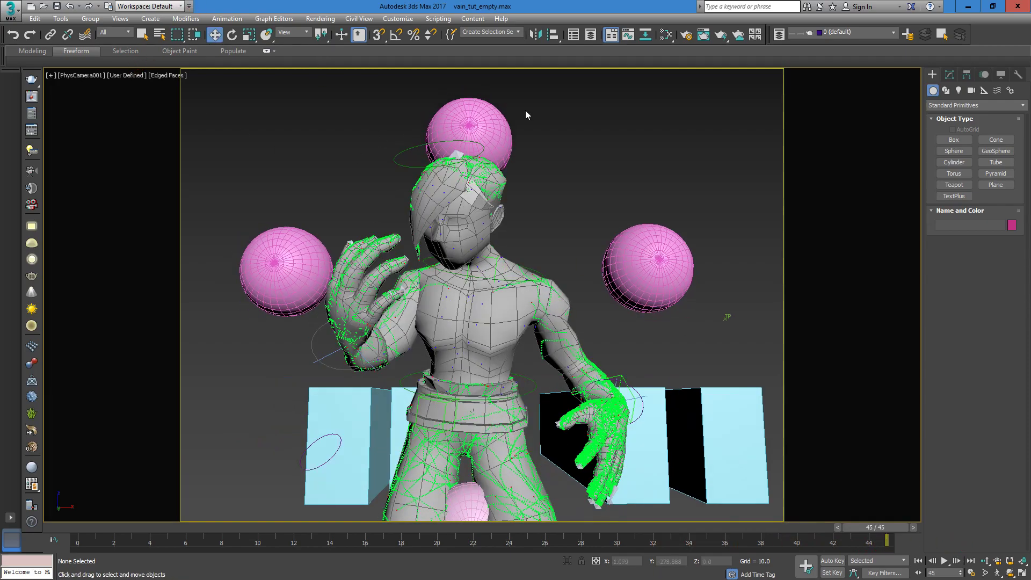
Step: Select the four spheres around the character and hide them
click(456, 128)
ctrl+click(273, 257)
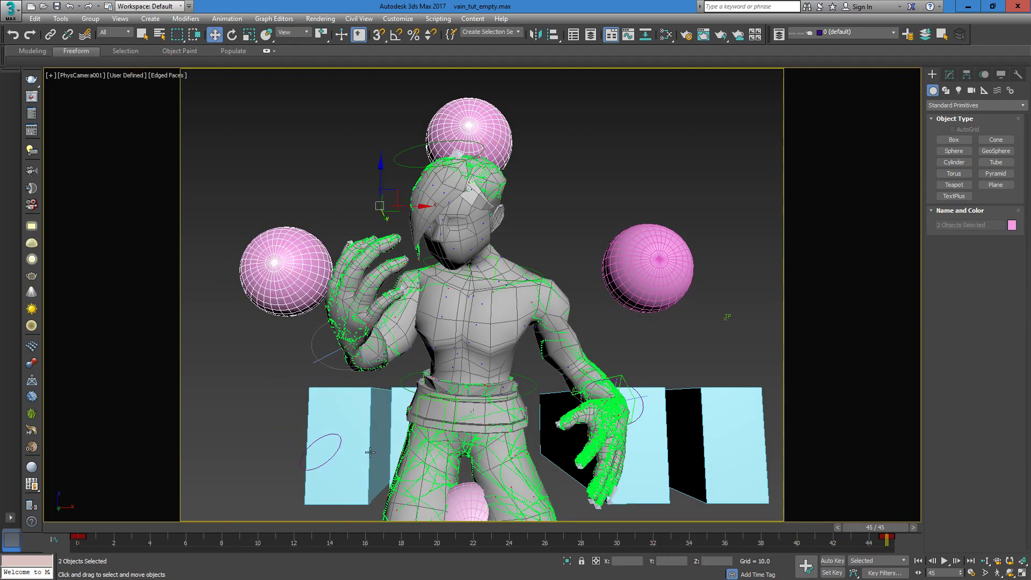
ctrl+click(461, 509)
ctrl+click(656, 258)
right_click(654, 257)
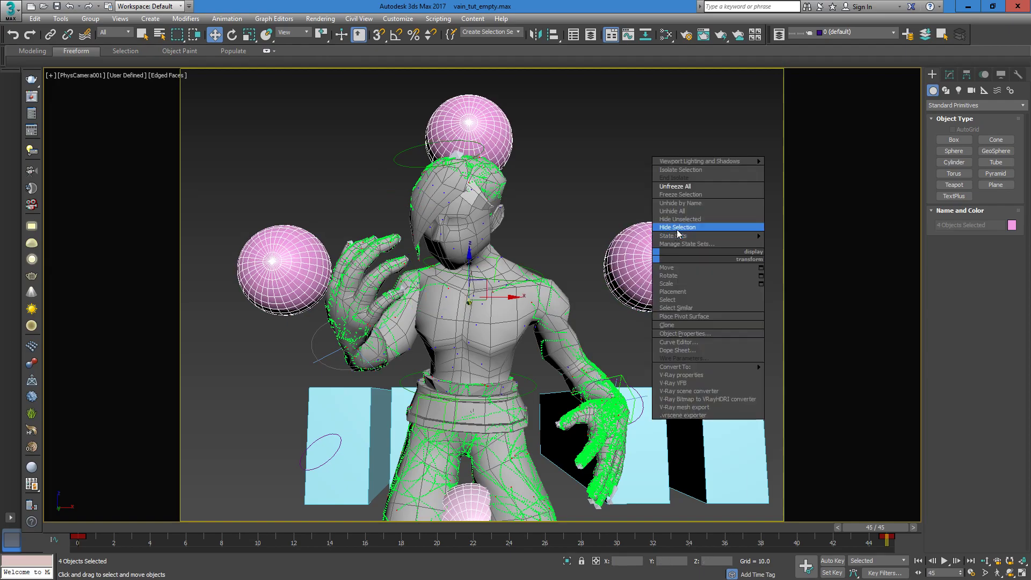
click(679, 228)
Step: Save the scene
click(61, 19)
mouse_move(112, 316)
click(260, 202)
click(6, 9)
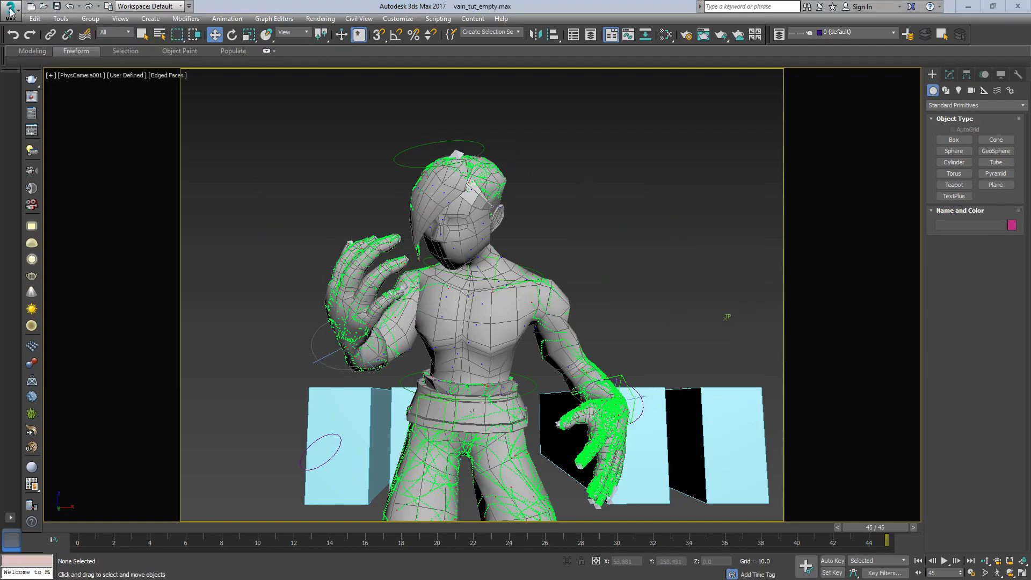
click(39, 107)
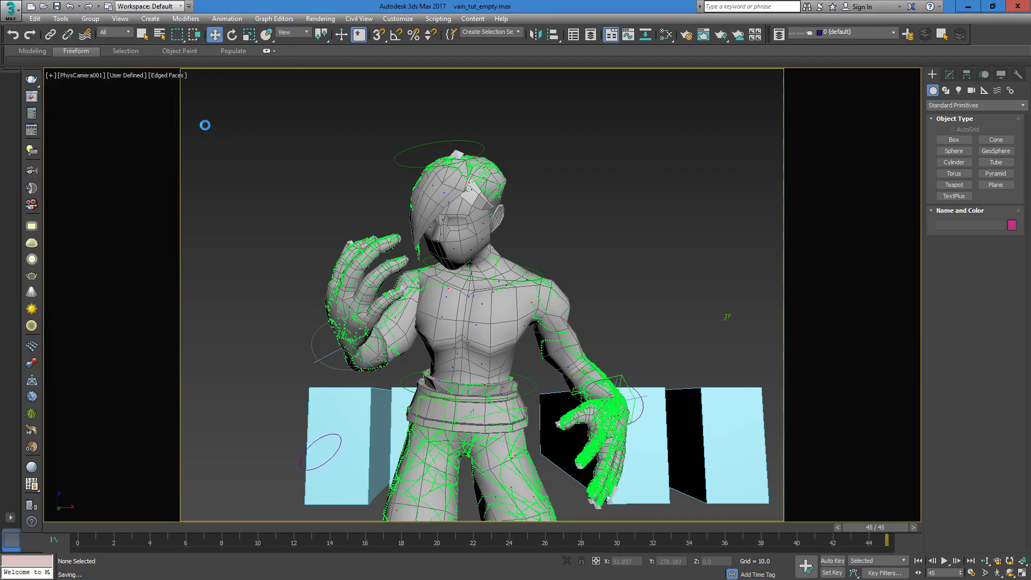
Step: Create a preview animation of frames 0 to 45 through PhysCamera001, watch the trail growth and close the player
click(65, 20)
mouse_move(118, 317)
click(220, 313)
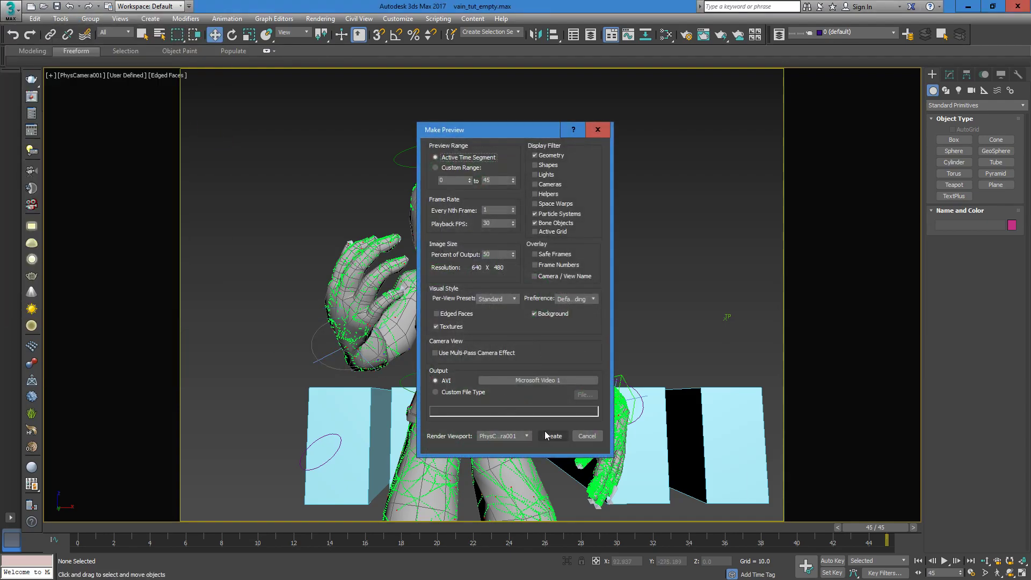
click(553, 435)
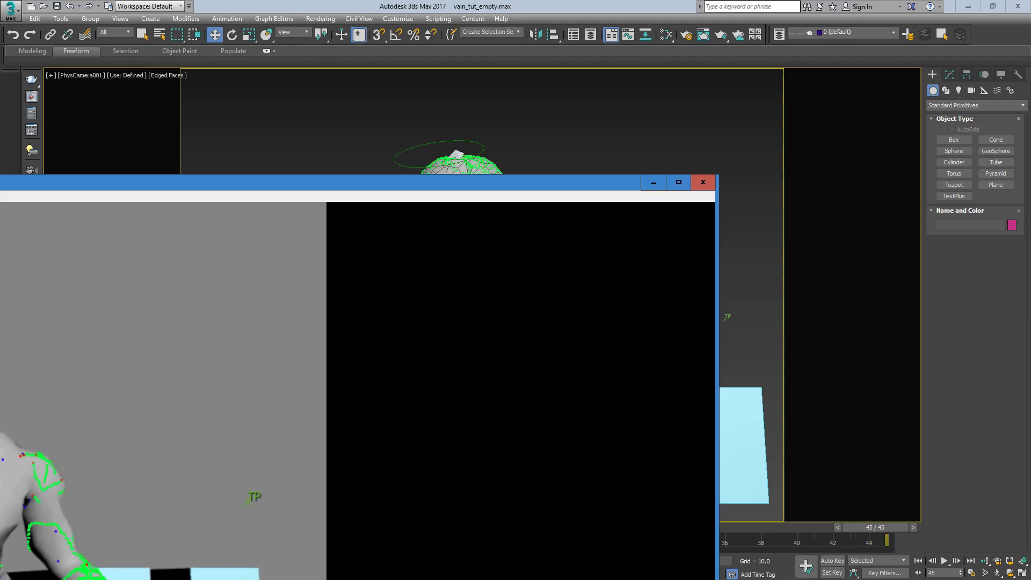
click(702, 182)
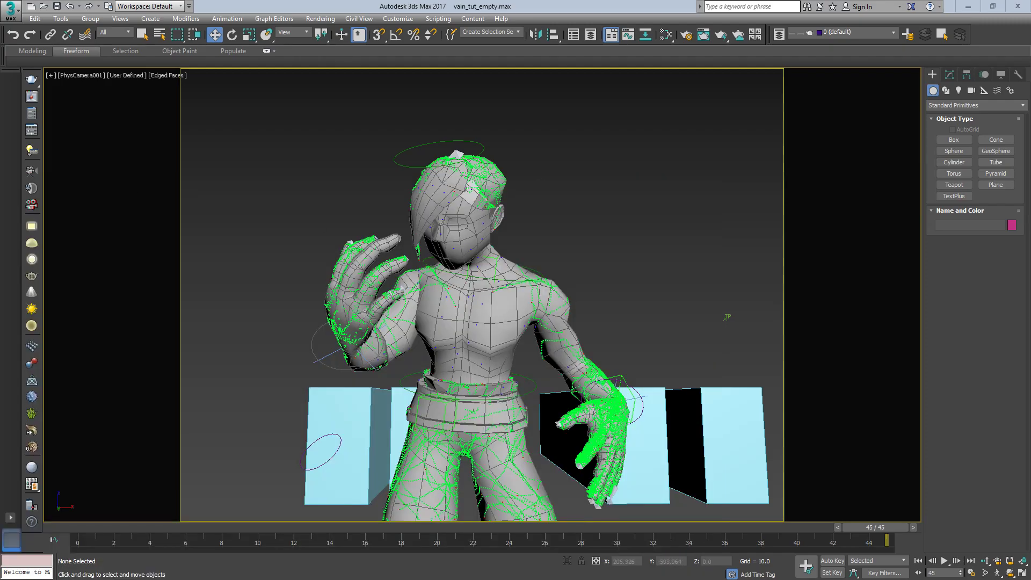
drag(904, 142, 448, 108)
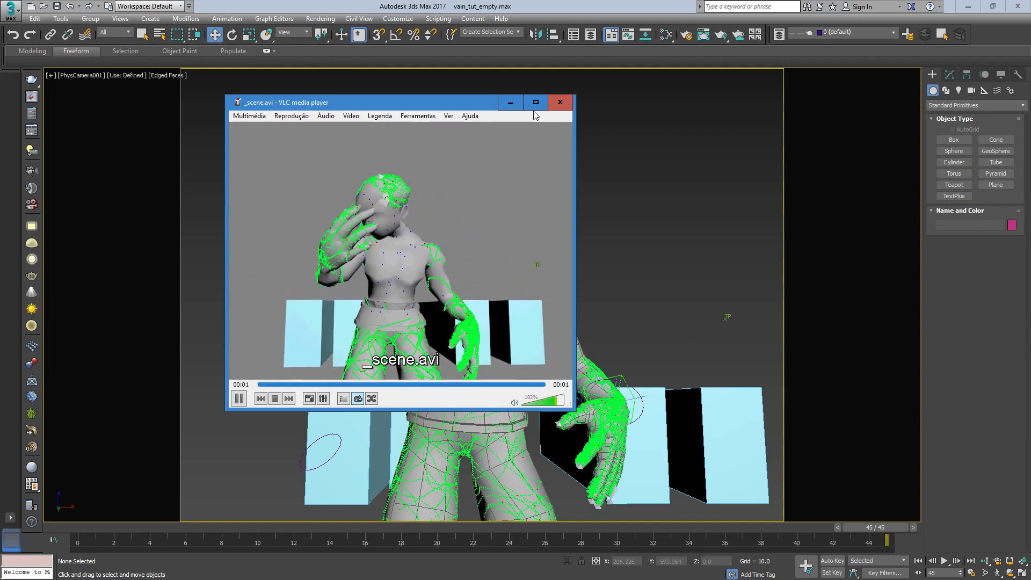
click(559, 107)
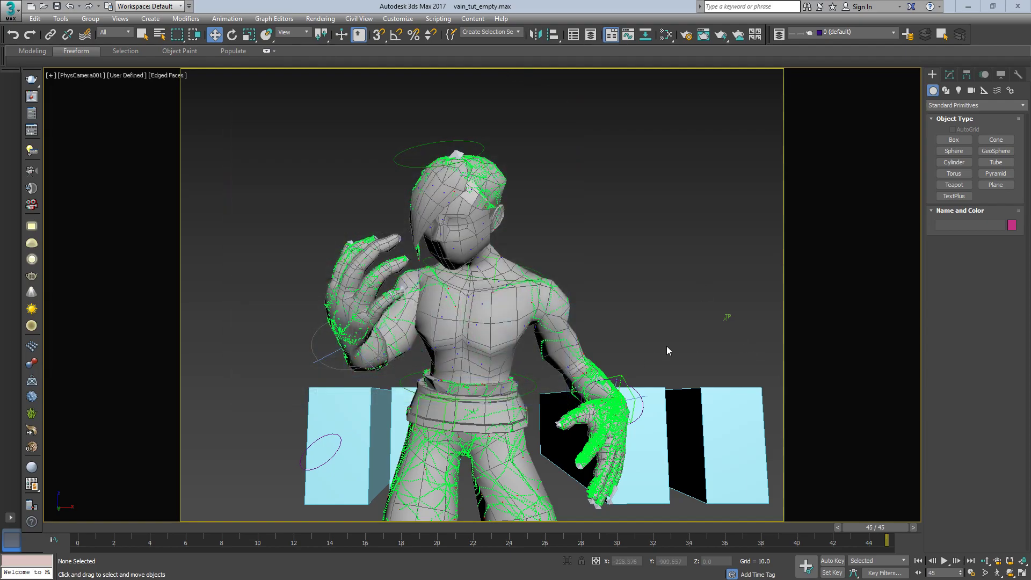
Step: Select the thinkingParticles object, open its properties and restore the window to a smaller size beside the character
click(727, 317)
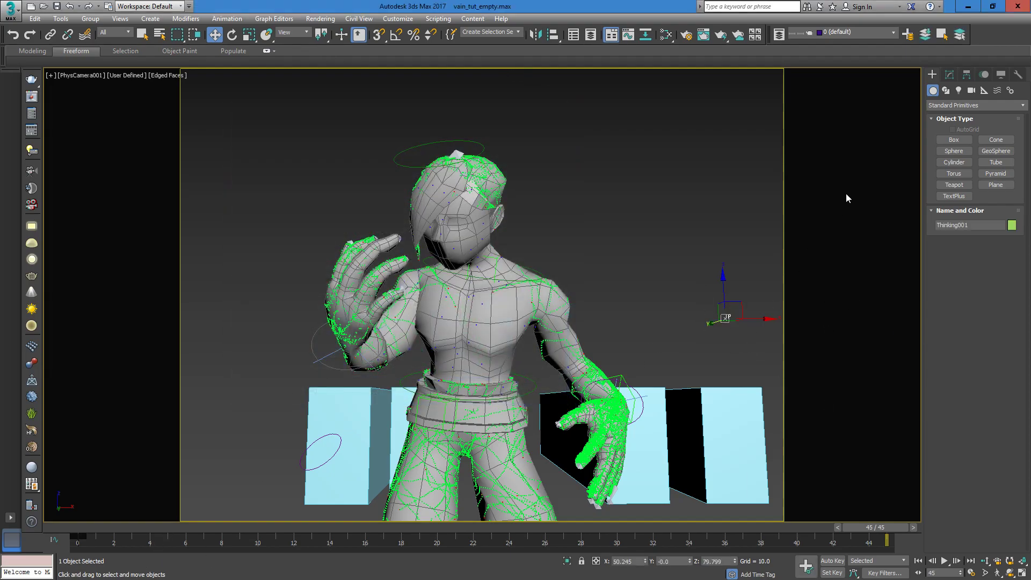
click(949, 74)
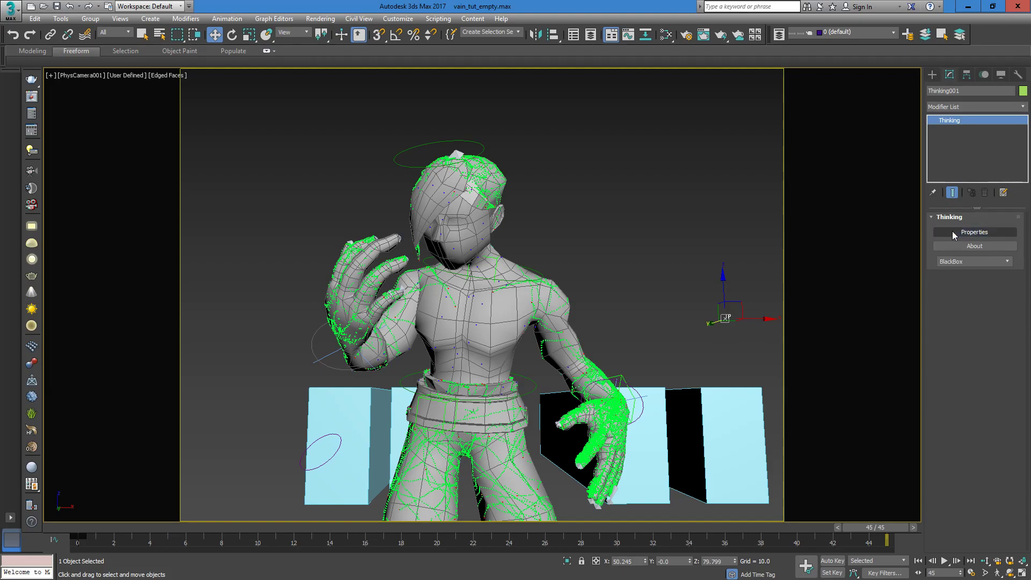
click(974, 232)
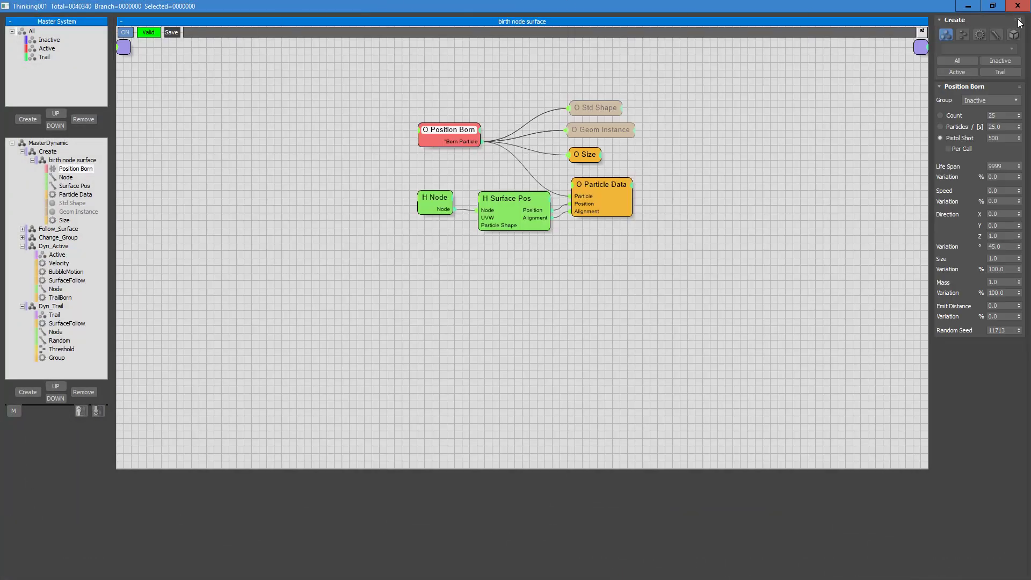
click(992, 7)
drag(650, 78, 610, 73)
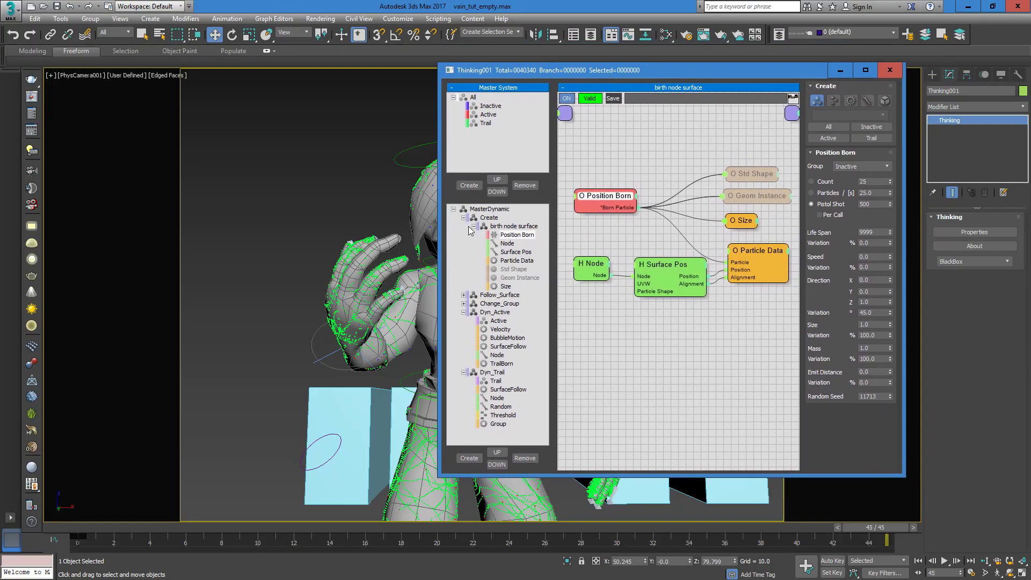
Step: Collapse the expanded dynamic sets and create a new dynamic set named Mesh under MasterDynamic
click(464, 217)
click(463, 243)
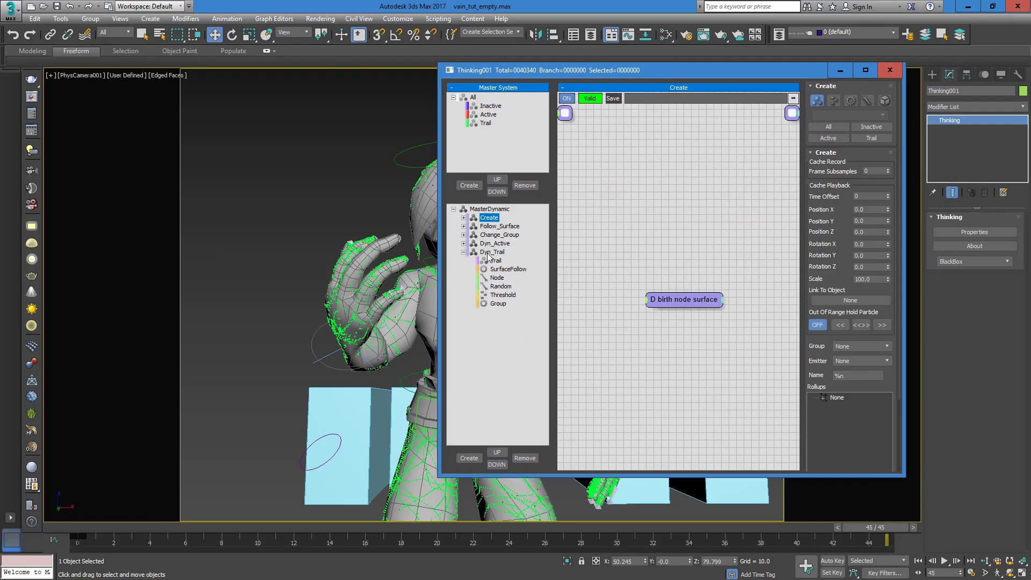
click(463, 252)
click(491, 209)
click(469, 458)
click(496, 263)
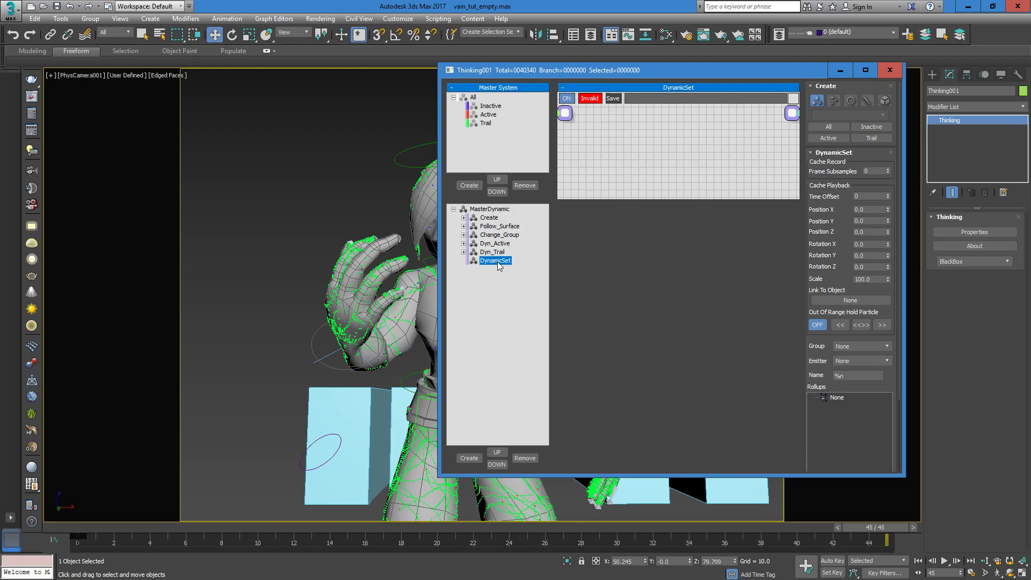
click(508, 262)
Step: Create a particle group named Meshing and nest the Active and Trail groups under it
click(469, 186)
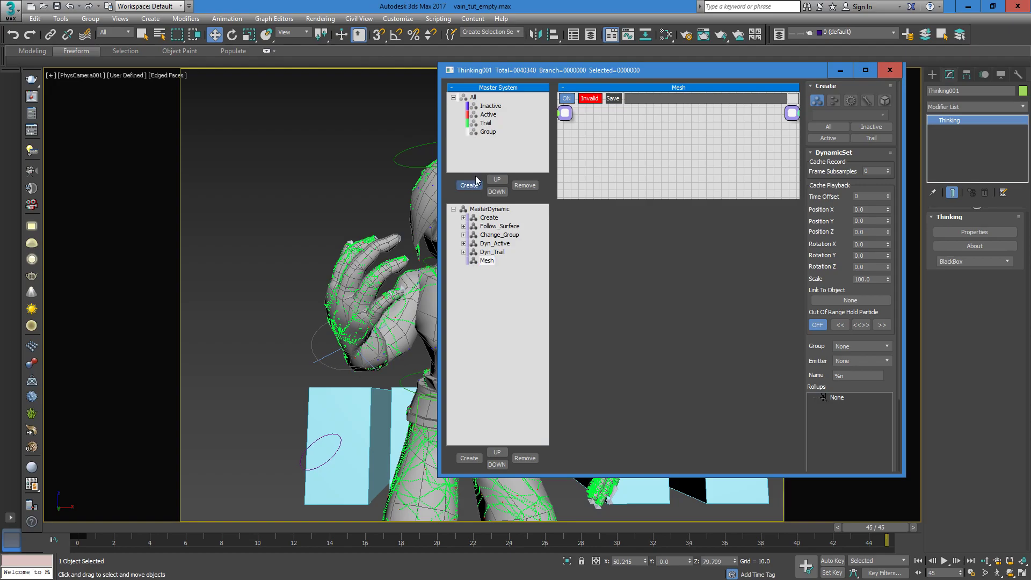
click(490, 135)
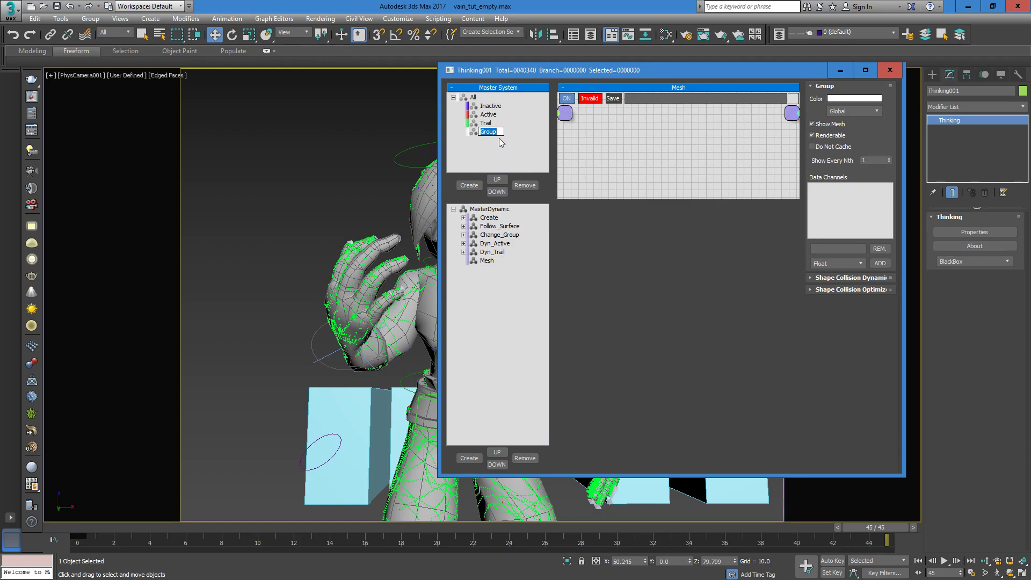
key(Return)
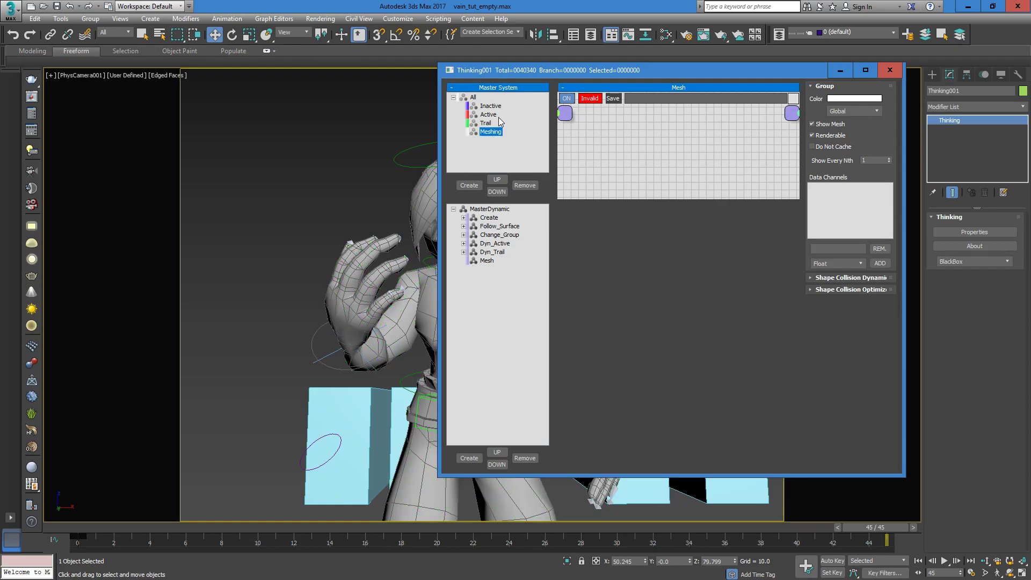
mouse_move(476, 128)
mouse_down()
mouse_move(481, 114)
mouse_move(489, 130)
mouse_up()
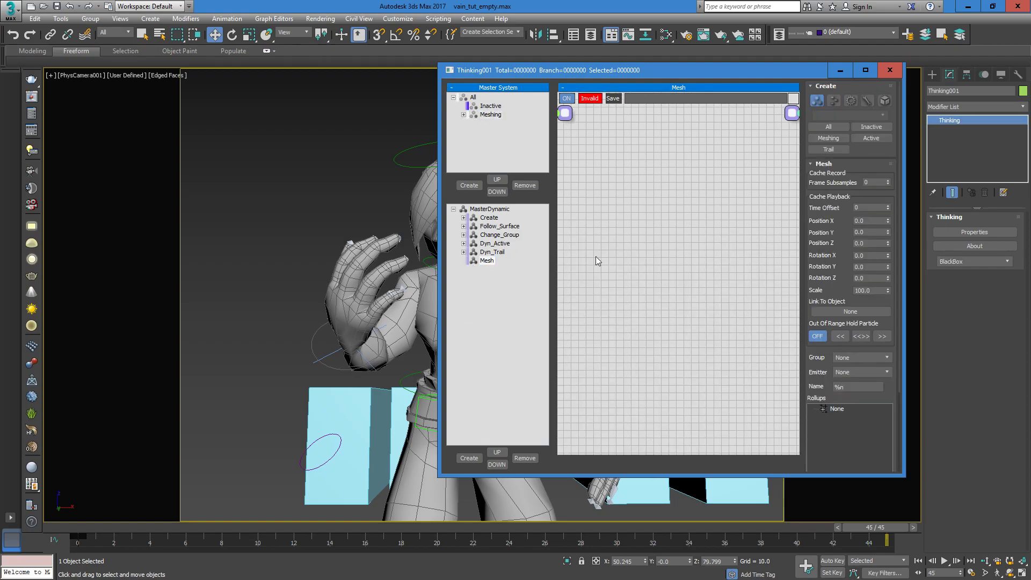
Step: Add the Meshing group as a node in the Mesh dynamic set's graph
right_click(603, 204)
mouse_move(579, 210)
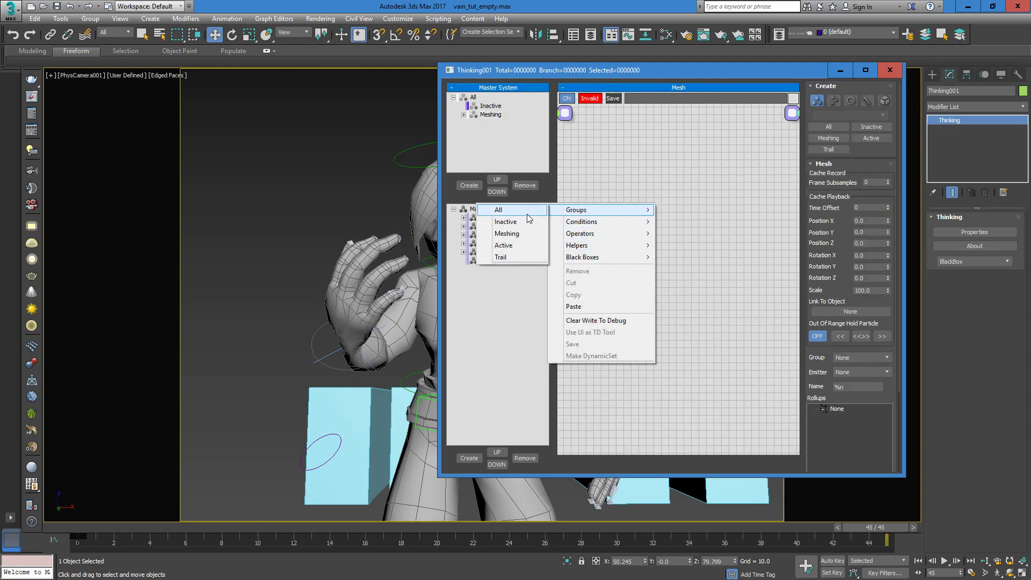
click(500, 234)
drag(621, 213, 613, 211)
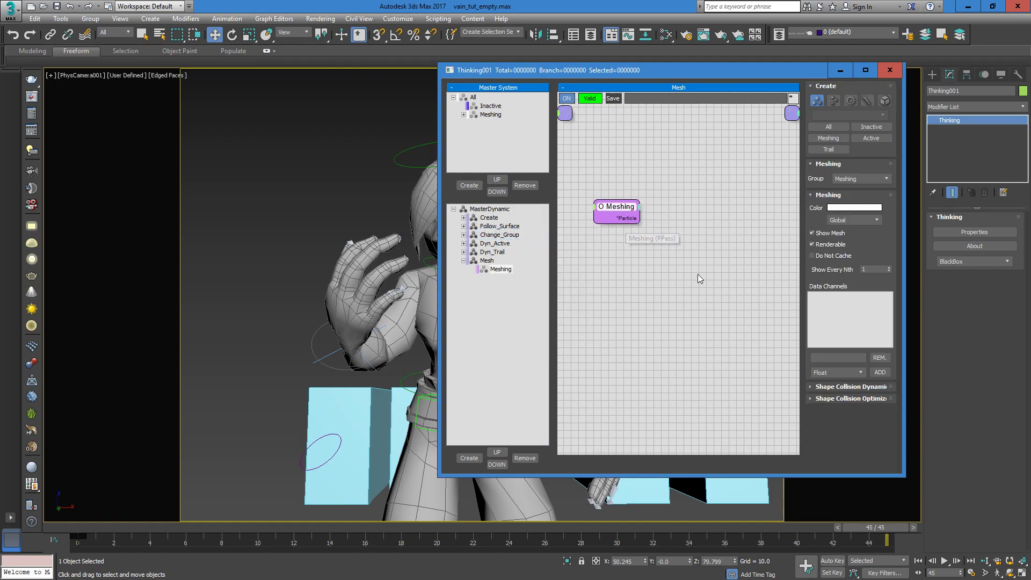
Step: Add an ImplicitShape operator to the Mesh dynamic set and wire the Meshing group's Particle output to its Particle input
right_click(697, 274)
mouse_move(692, 310)
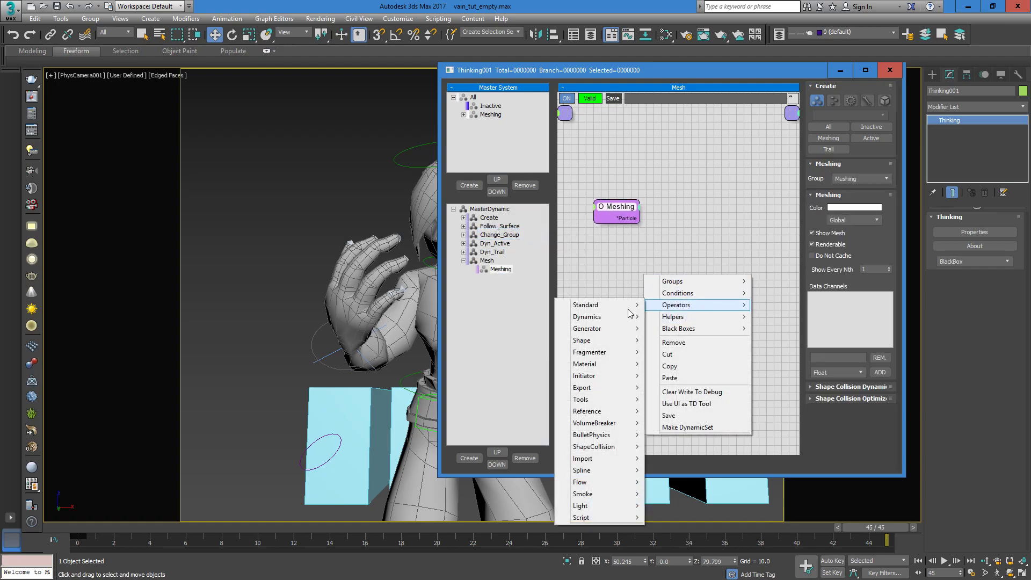
mouse_move(591, 341)
click(535, 353)
drag(639, 224, 691, 253)
Step: Move the thinkingParticles window aside, go to frame 21 and turn off edged faces in the camera view to inspect the mesh
drag(703, 72, 848, 75)
click(82, 530)
drag(85, 530, 490, 540)
click(375, 228)
key(F4)
key(w)
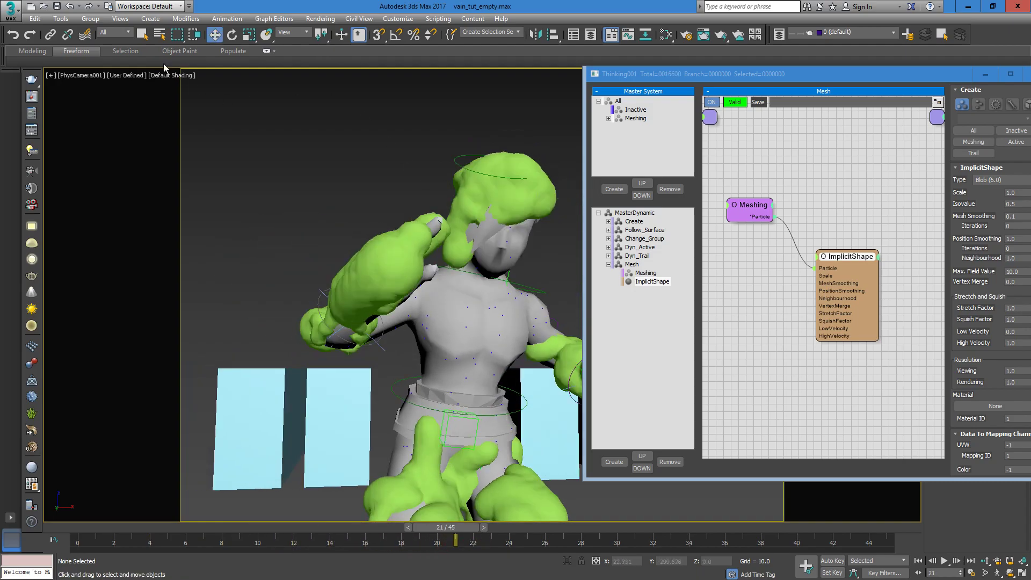
Step: Create a preview animation of the implicit mesh over frames 0 to 45, watch it and close the player
click(66, 21)
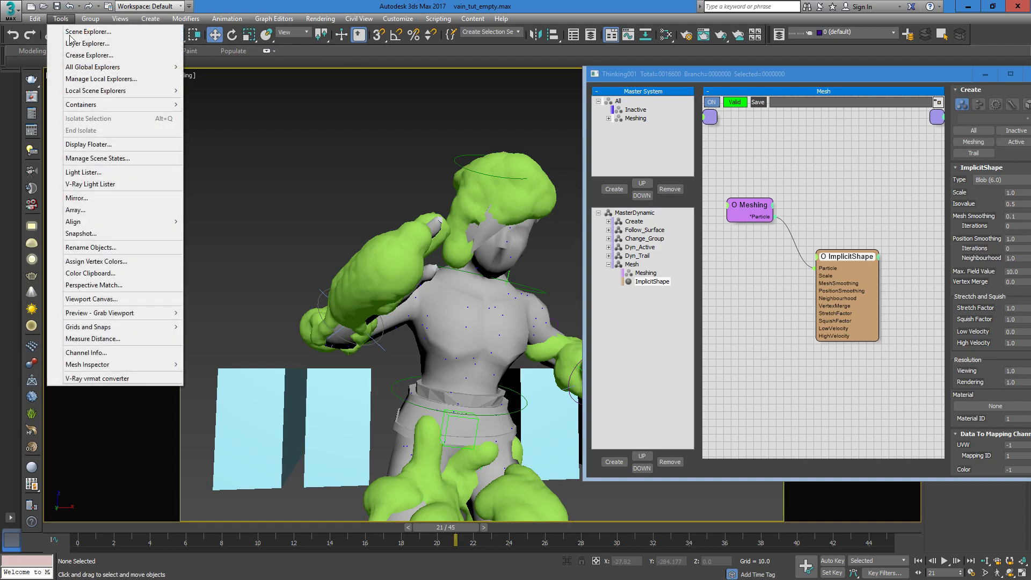
click(279, 313)
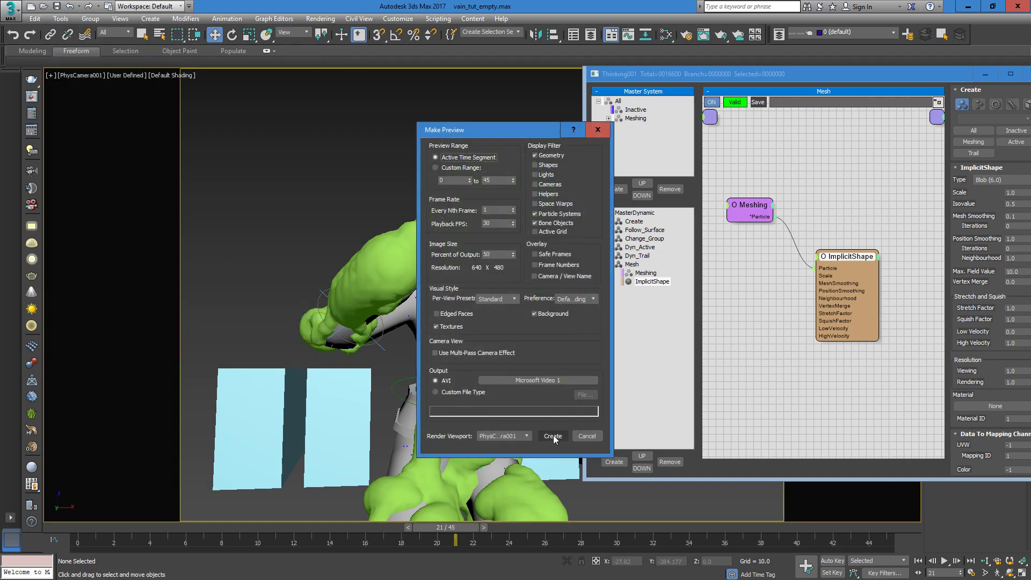
click(553, 435)
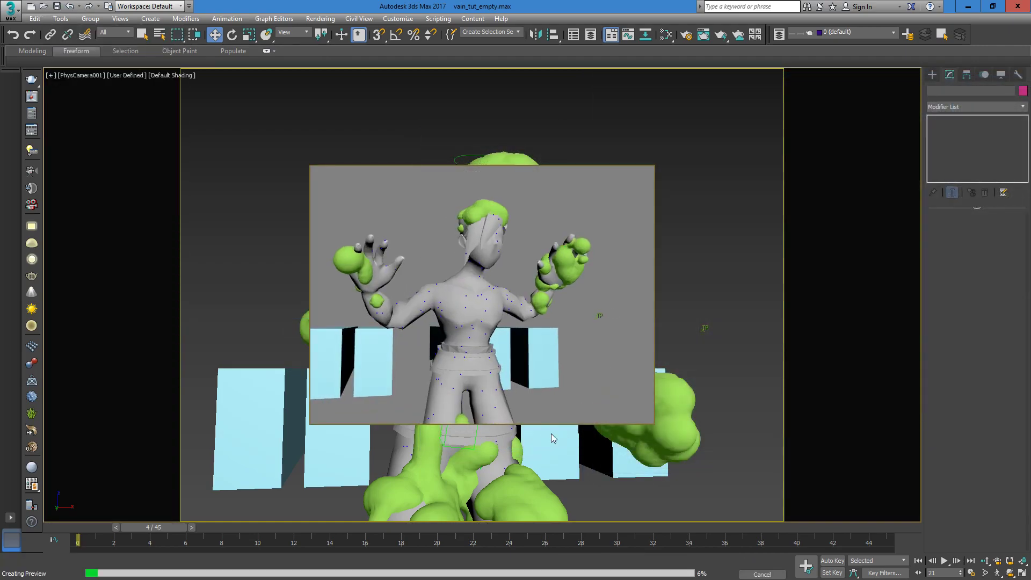
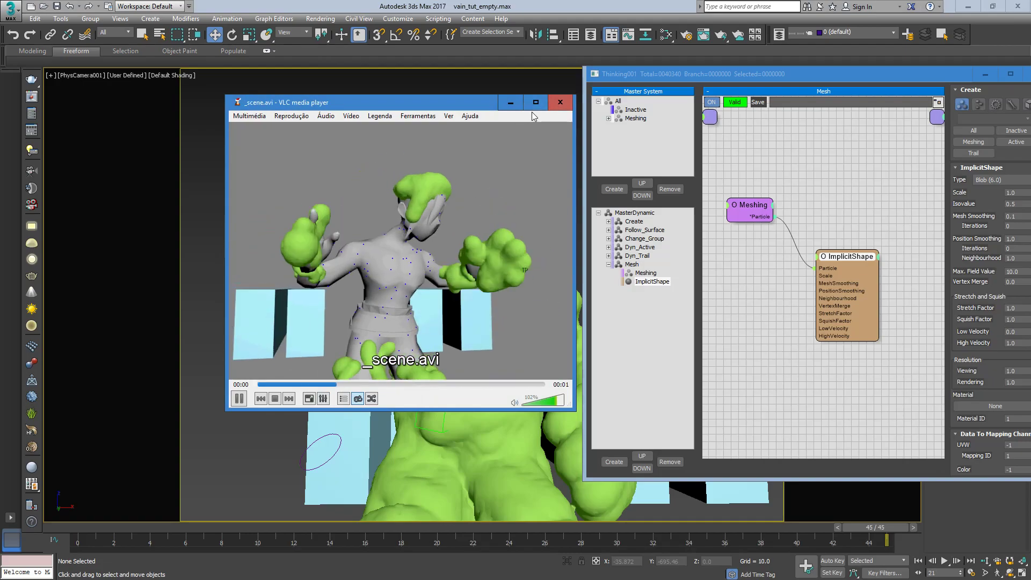
click(560, 102)
Step: Set the ImplicitShape operator's type to Surface (6.3) and its scale to 0.25
drag(803, 78, 729, 64)
click(930, 166)
click(942, 178)
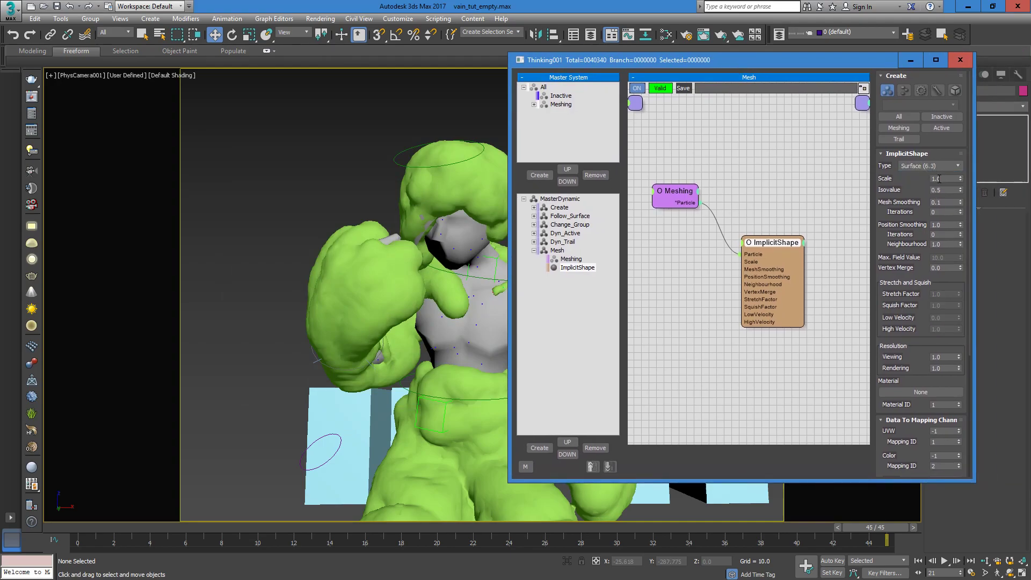
click(564, 200)
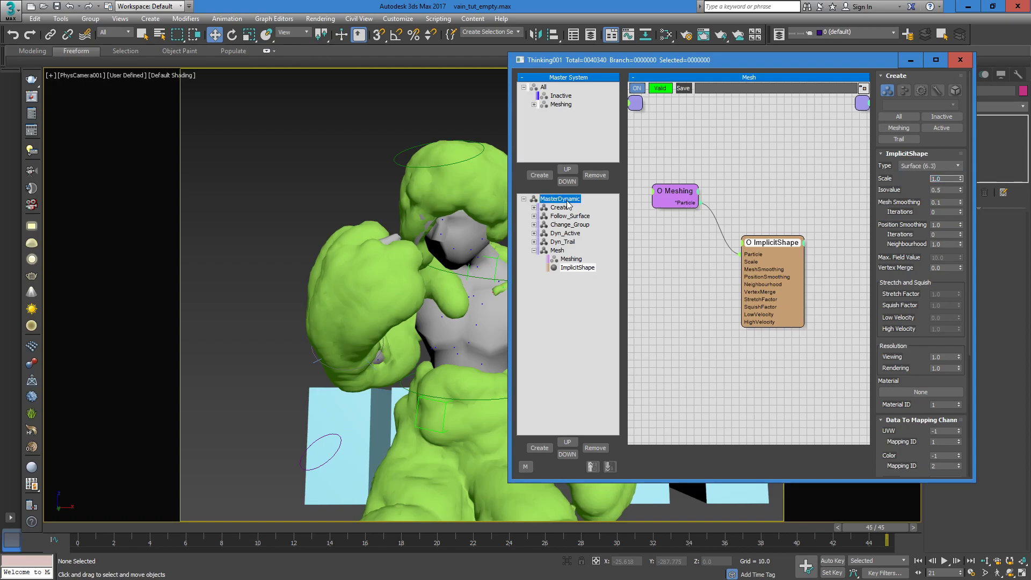
click(556, 250)
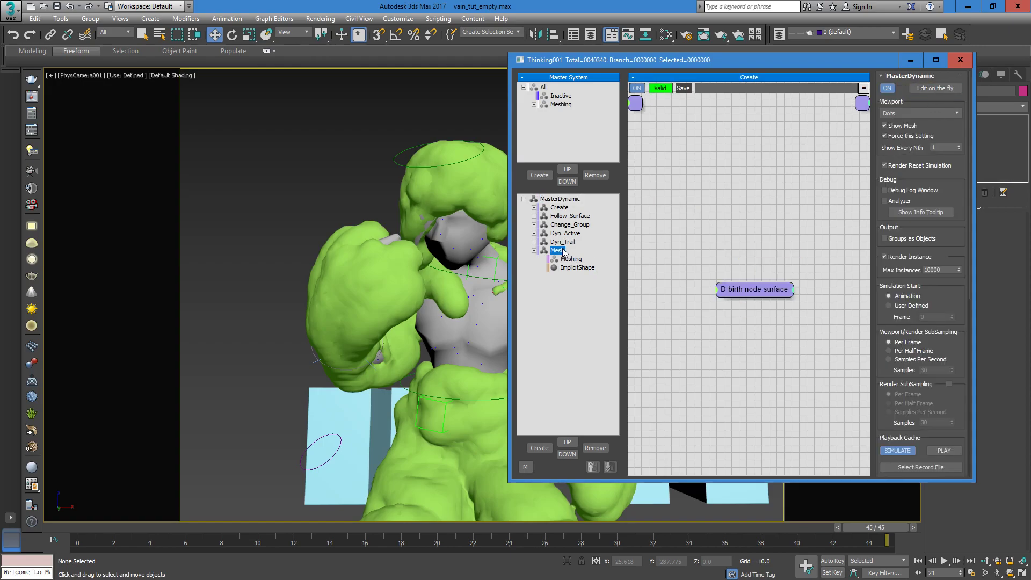
click(752, 247)
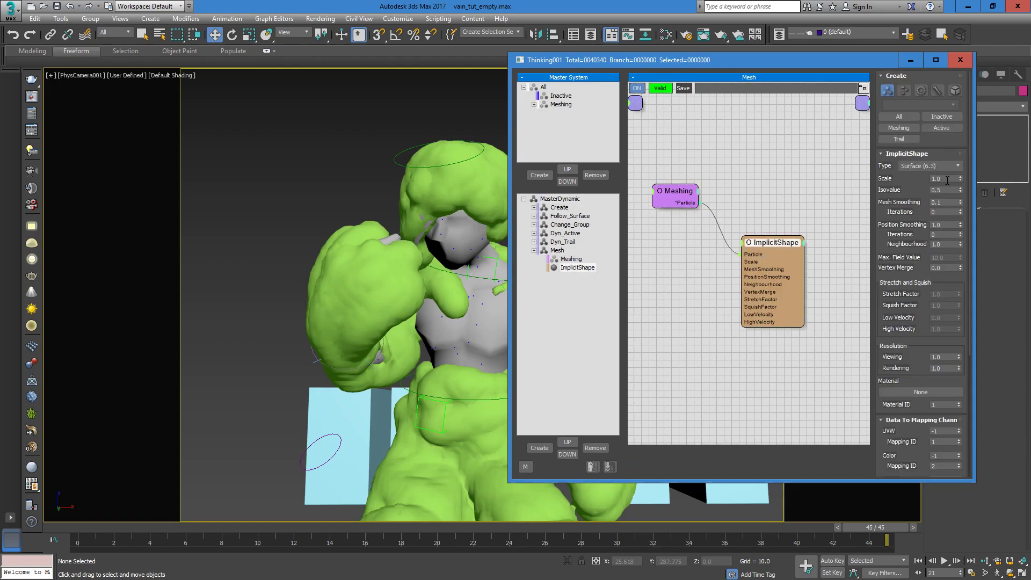
text(.25)
key(Return)
Step: Set the Pistol Shot count of the Position Born operator in birth node surface to 100
click(559, 208)
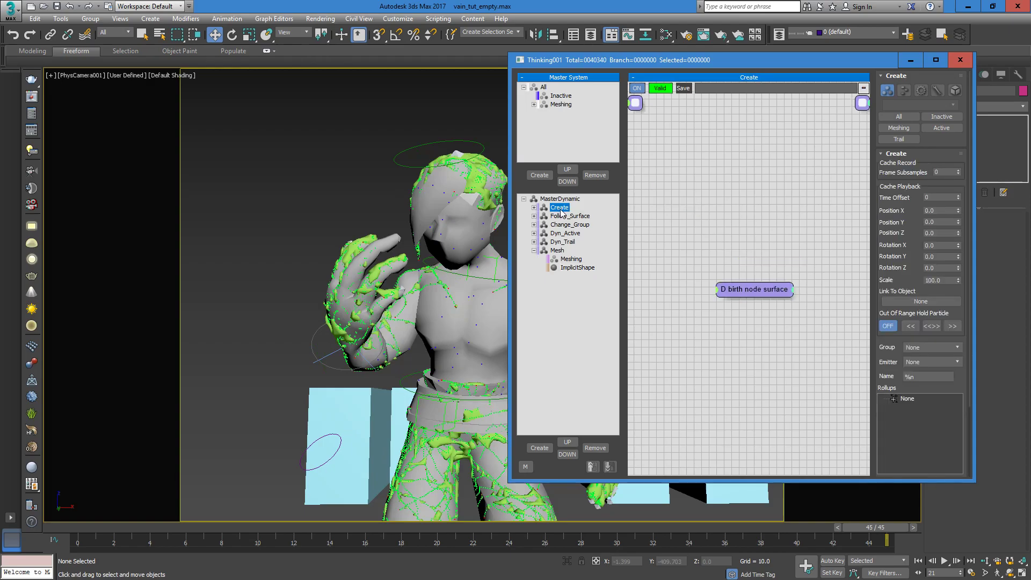
click(534, 207)
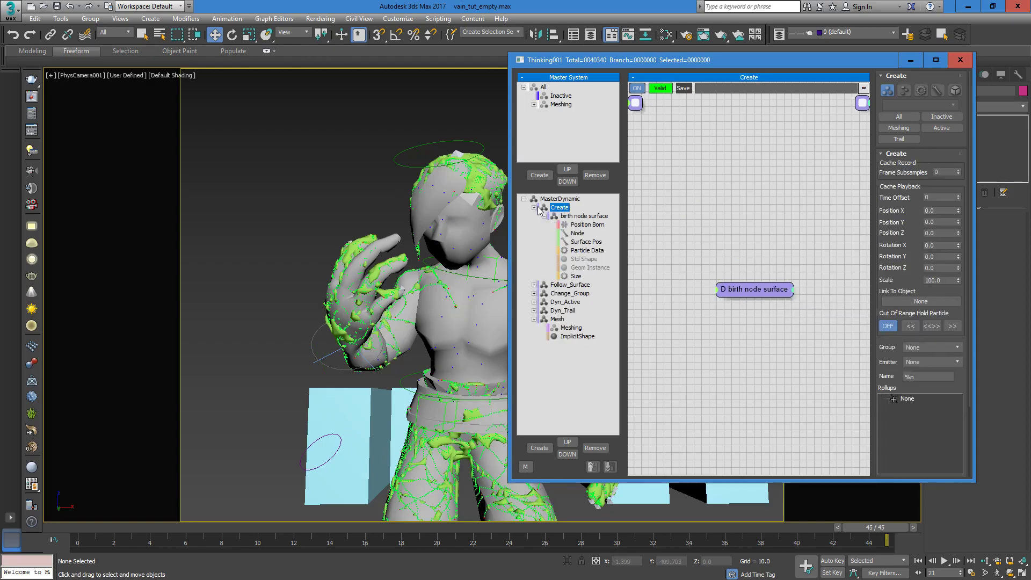
click(581, 216)
click(700, 185)
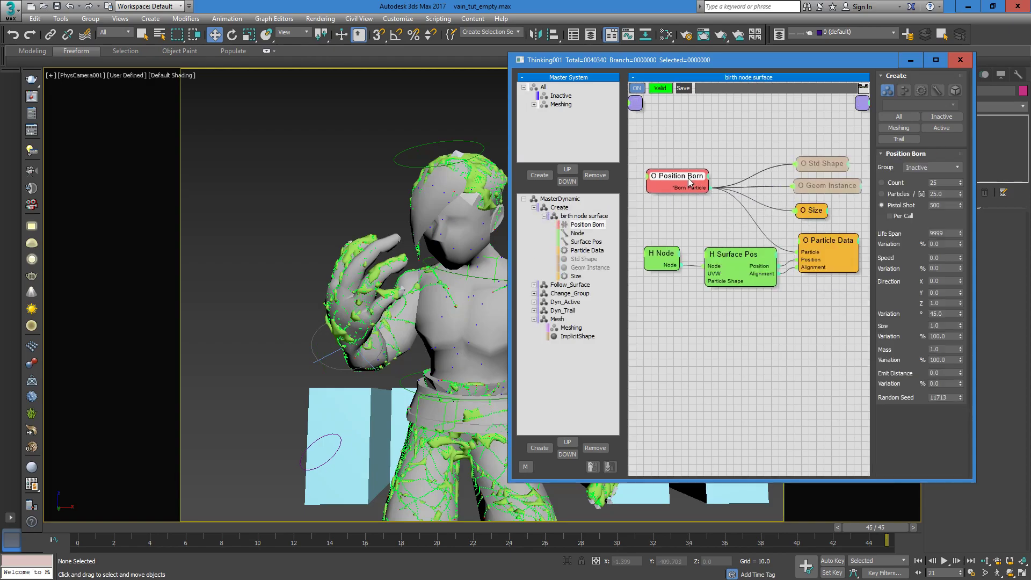
text(0)
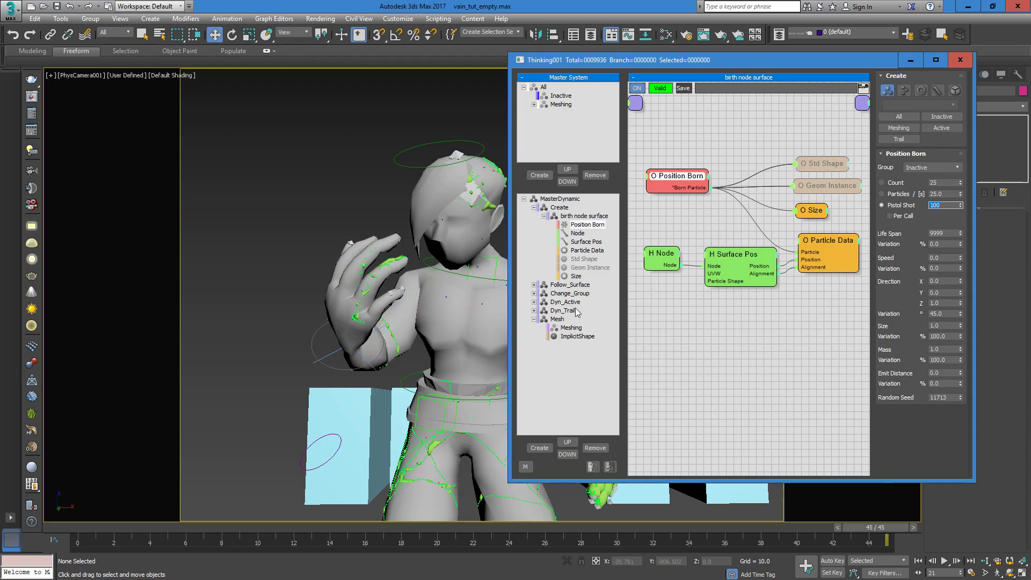
Step: Display the Mesh dynamic set and go to frame 30 to examine the meshed trails on the character up close
click(556, 319)
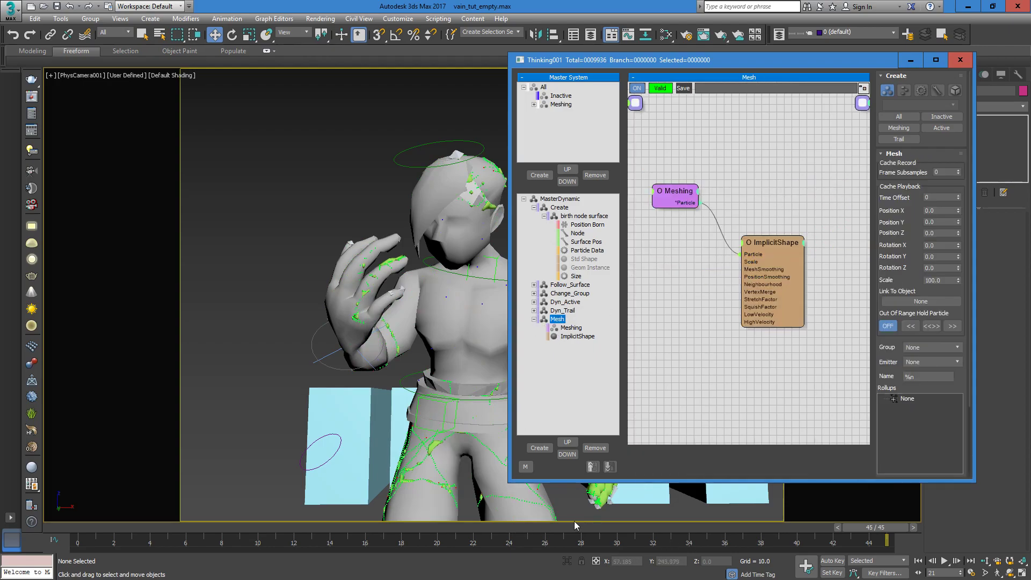
click(621, 527)
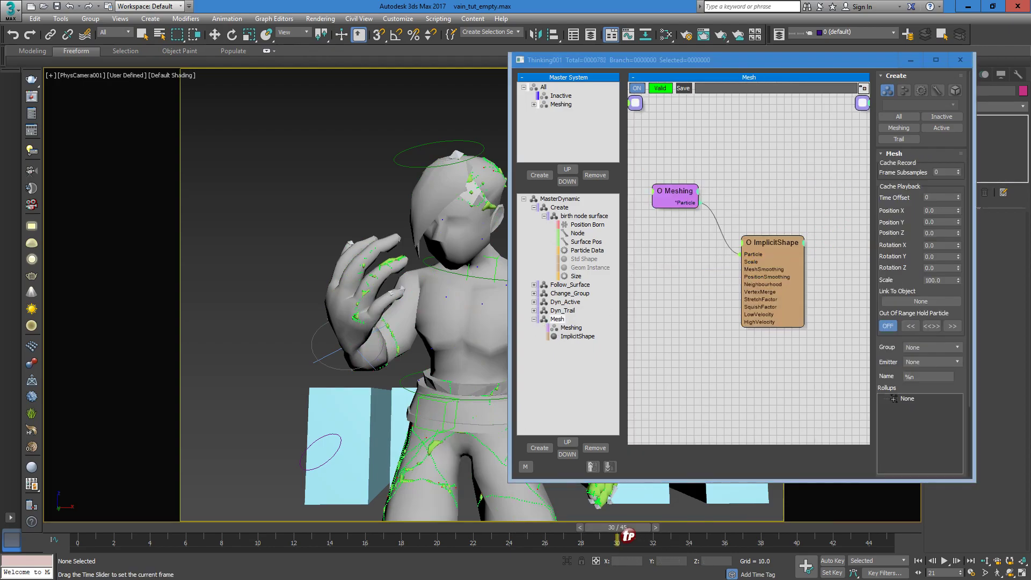
middle_drag(341, 272, 290, 237)
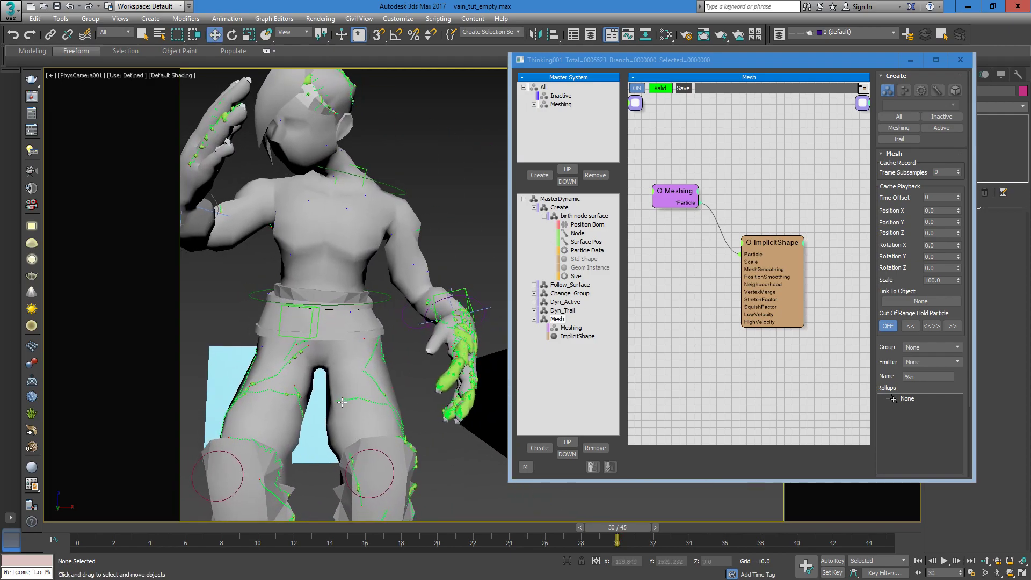
middle_drag(339, 403, 384, 404)
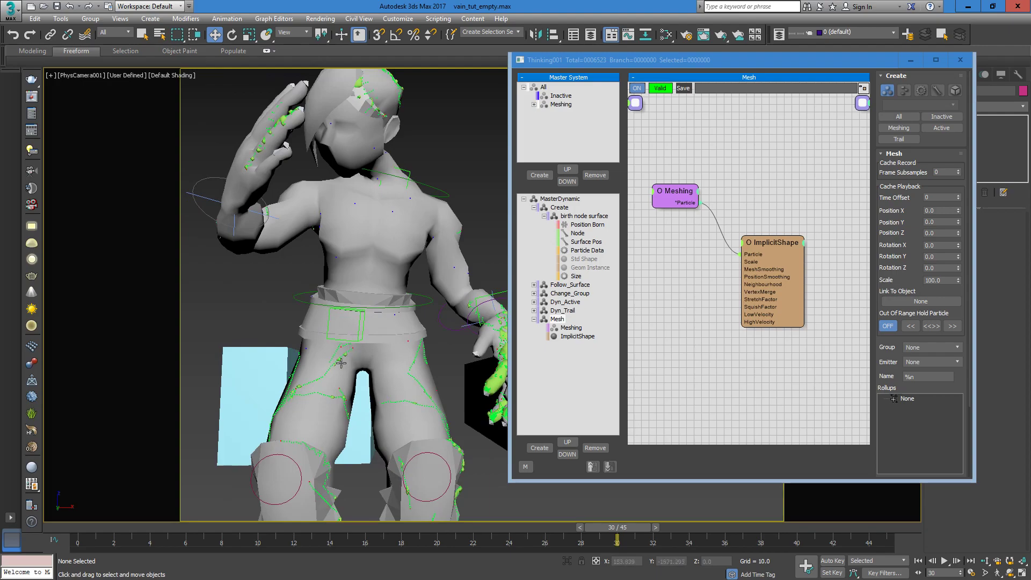
Step: Set the variation of the Size operator in birth node surface to 0 %
click(582, 226)
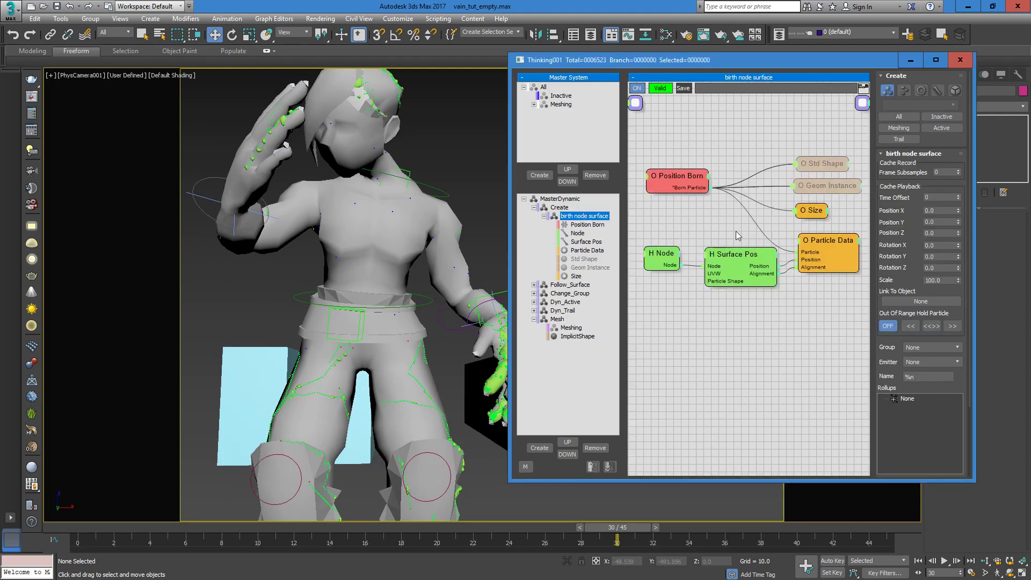
click(813, 210)
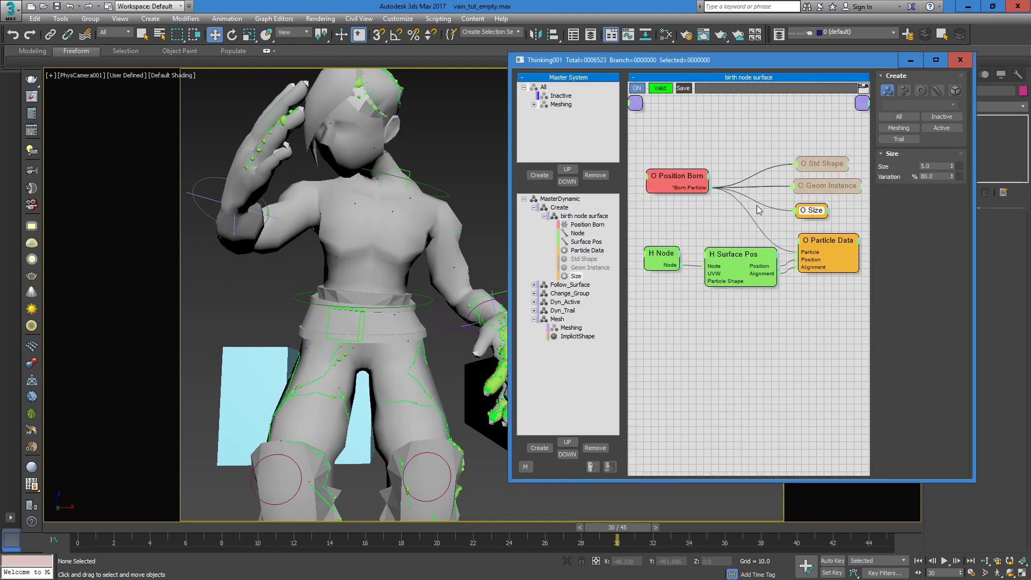
drag(814, 215, 814, 217)
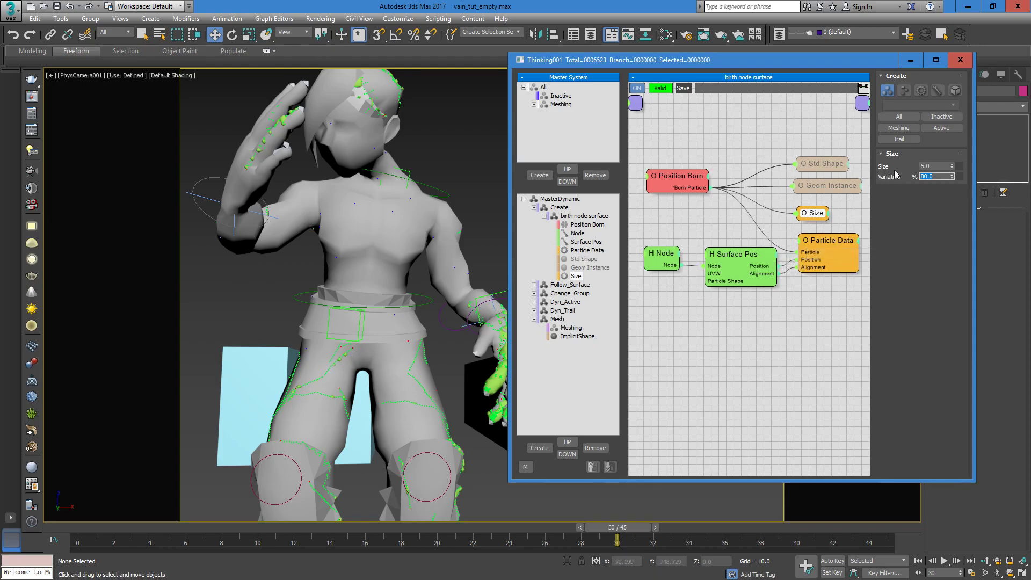
text(0)
key(Return)
Step: Set the ImplicitShape operator's isovalue to 0.1 and its viewing resolution to 2.0
click(563, 321)
click(576, 336)
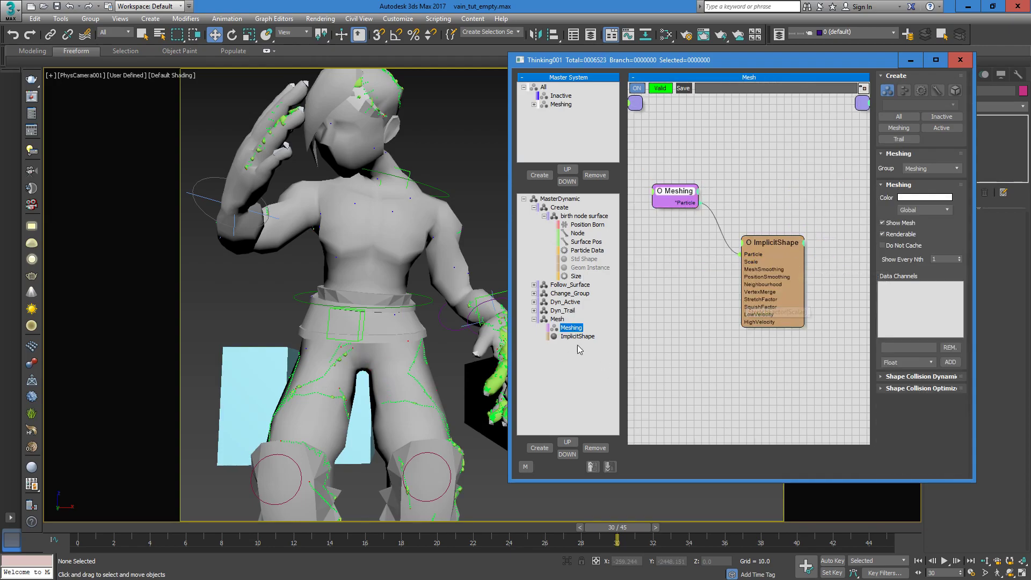
click(946, 190)
text(0.1)
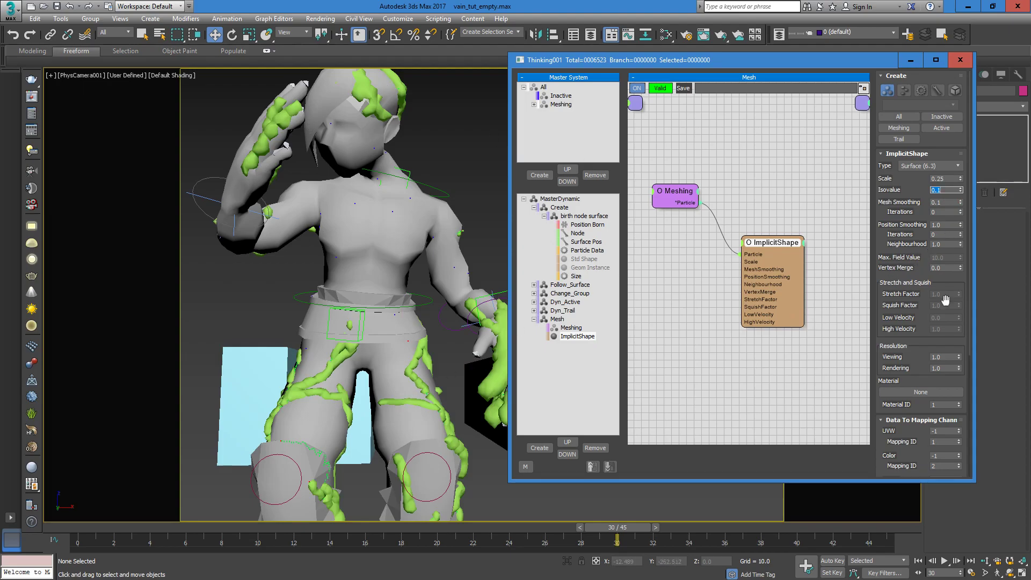
click(946, 357)
text(2)
key(Return)
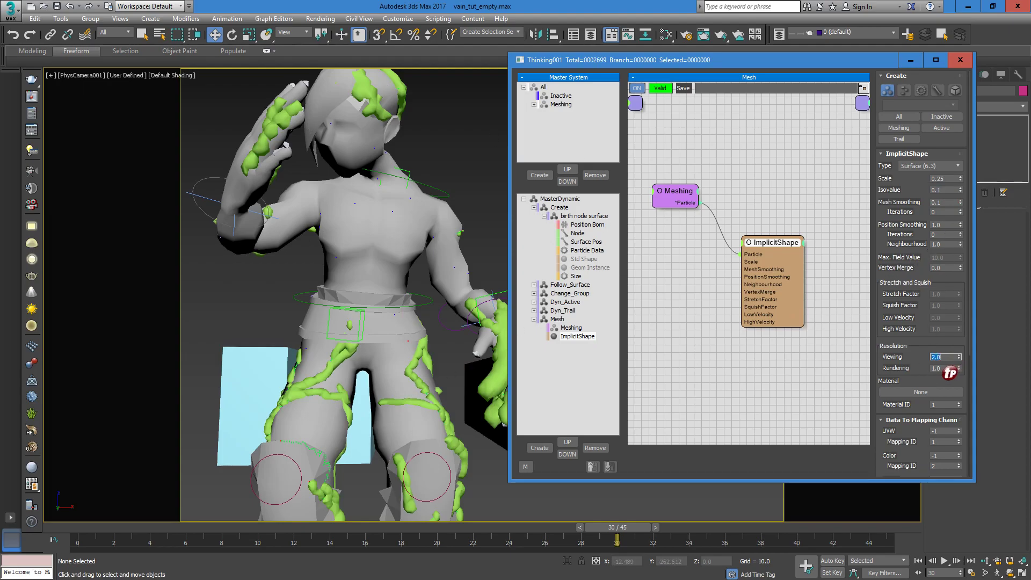
Step: Set the ImplicitShape operator's mesh smoothing to 1.0 with 10 iterations
click(944, 201)
text(1)
key(Return)
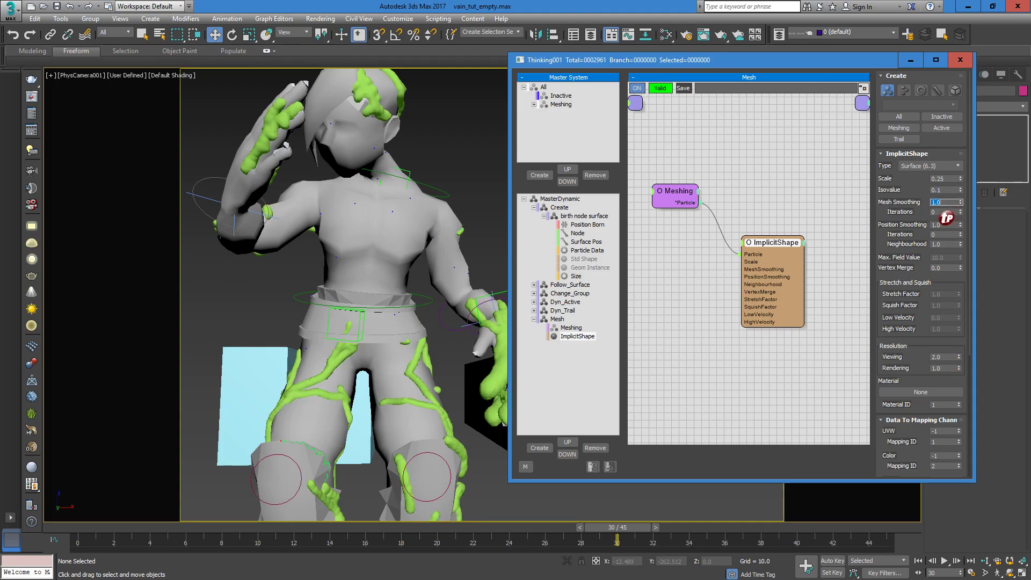
click(939, 211)
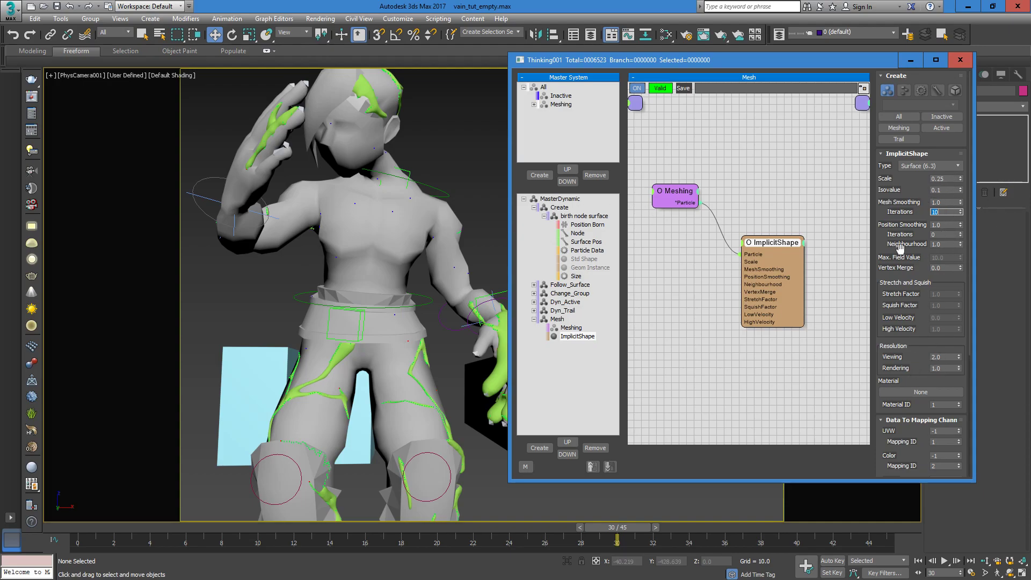
Step: Hide the particle dots in the viewport through the MasterDynamic display settings
click(560, 199)
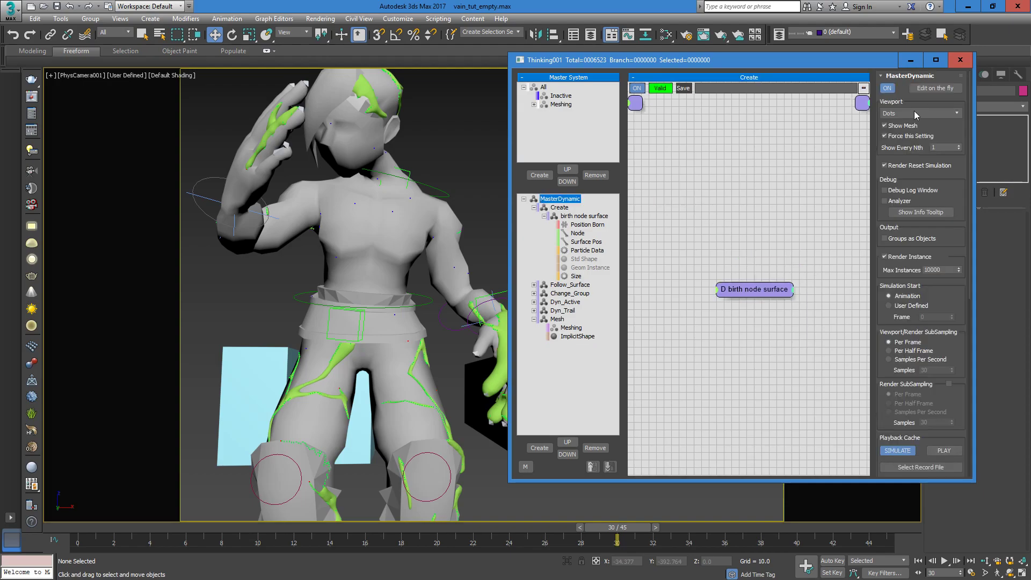
click(915, 114)
click(909, 122)
click(884, 125)
Step: Set the Pistol Shot count of the Position Born operator in birth node surface to 1000
click(571, 285)
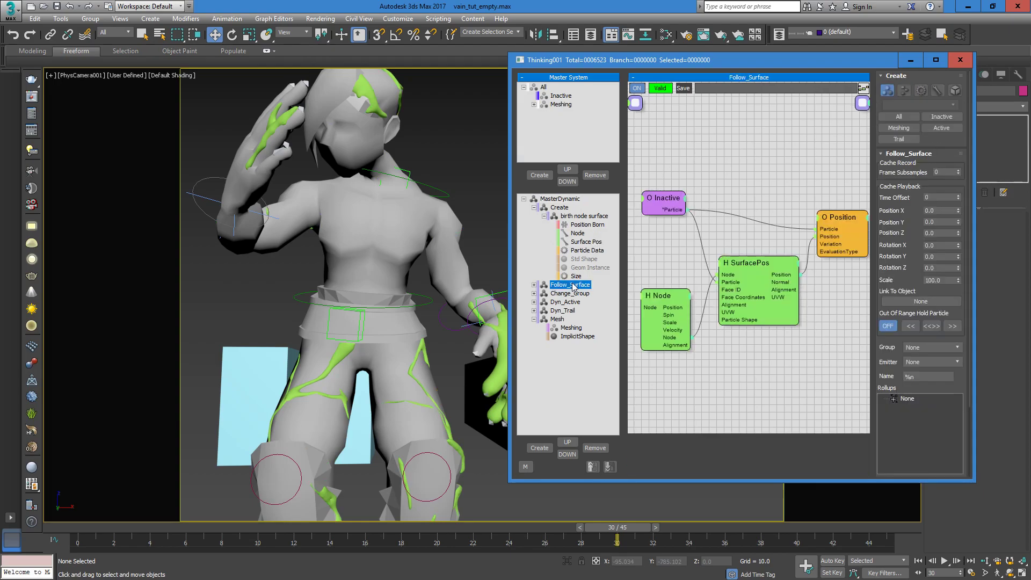
click(574, 224)
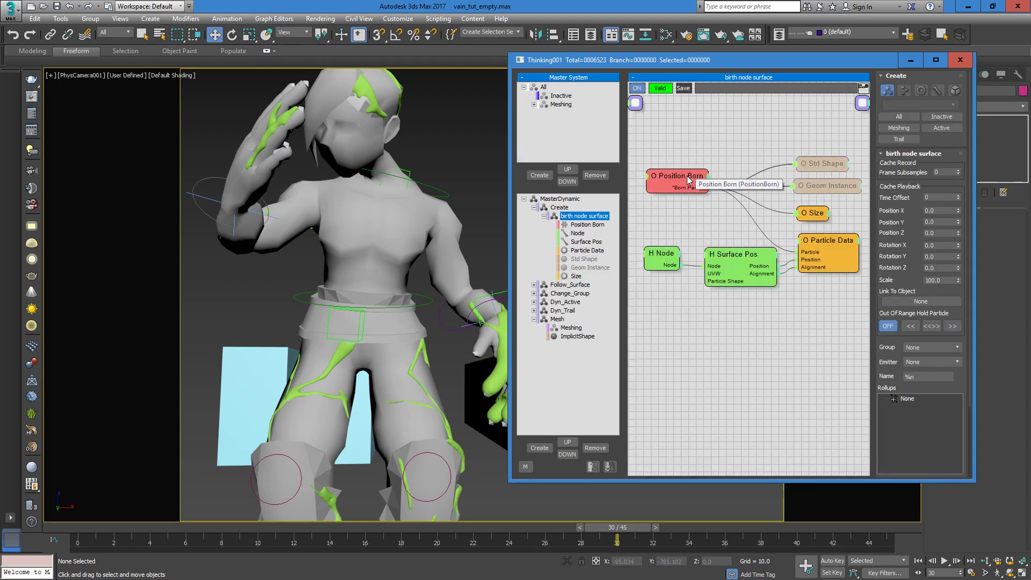
double_click(947, 204)
text(1000)
key(Return)
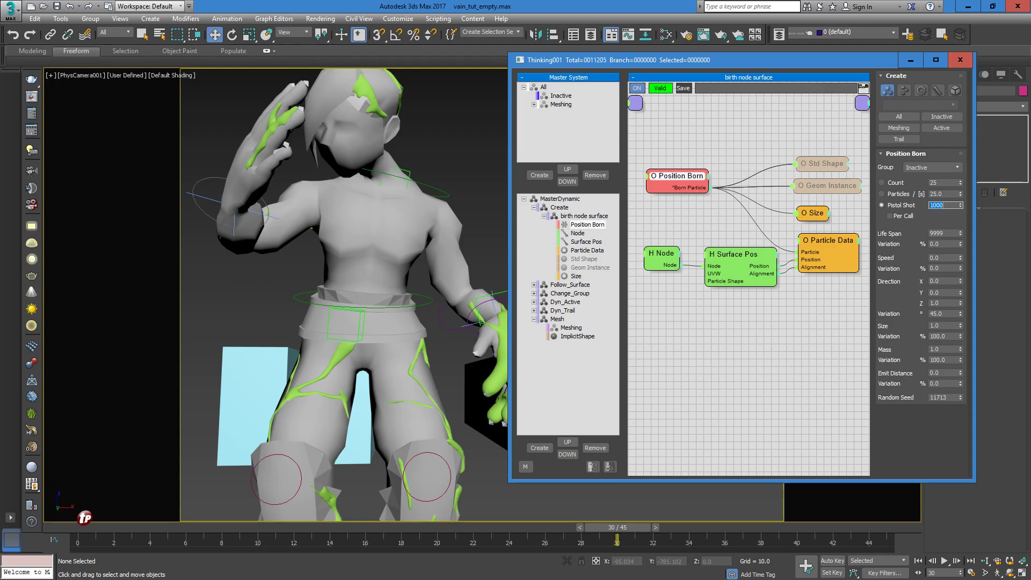
Step: Return the animation to frame 0 and save the scene
click(59, 528)
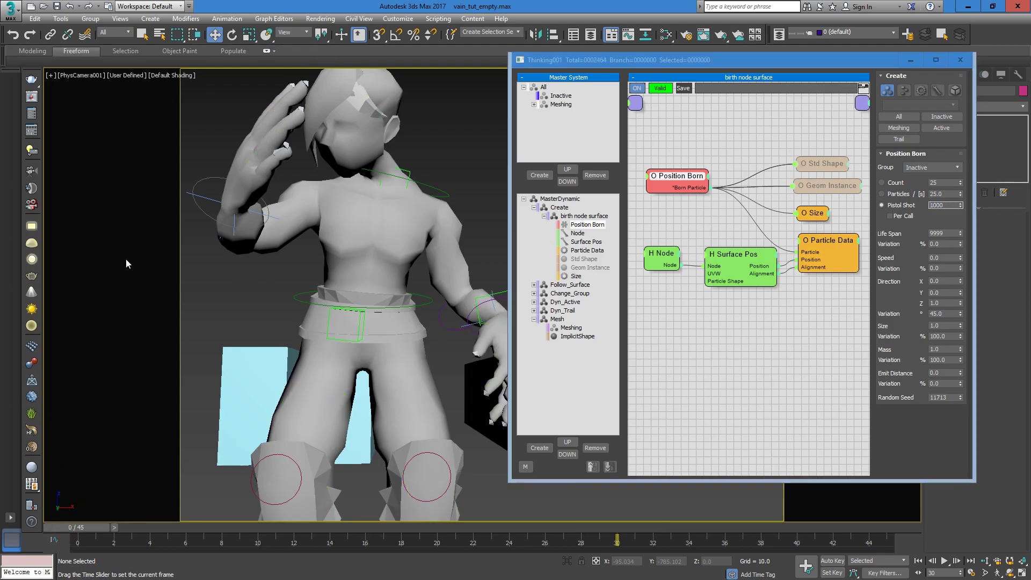
click(12, 11)
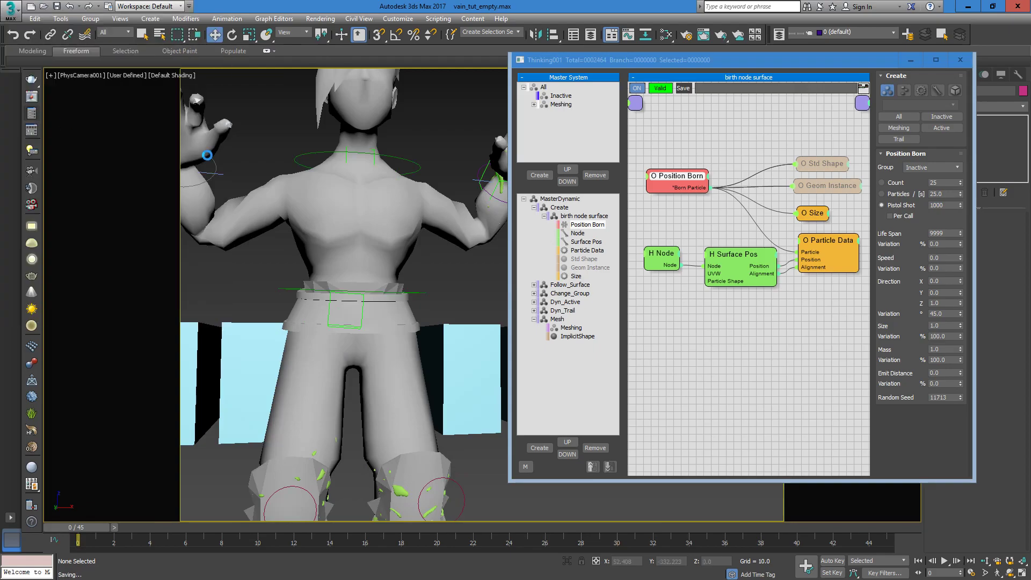
click(64, 19)
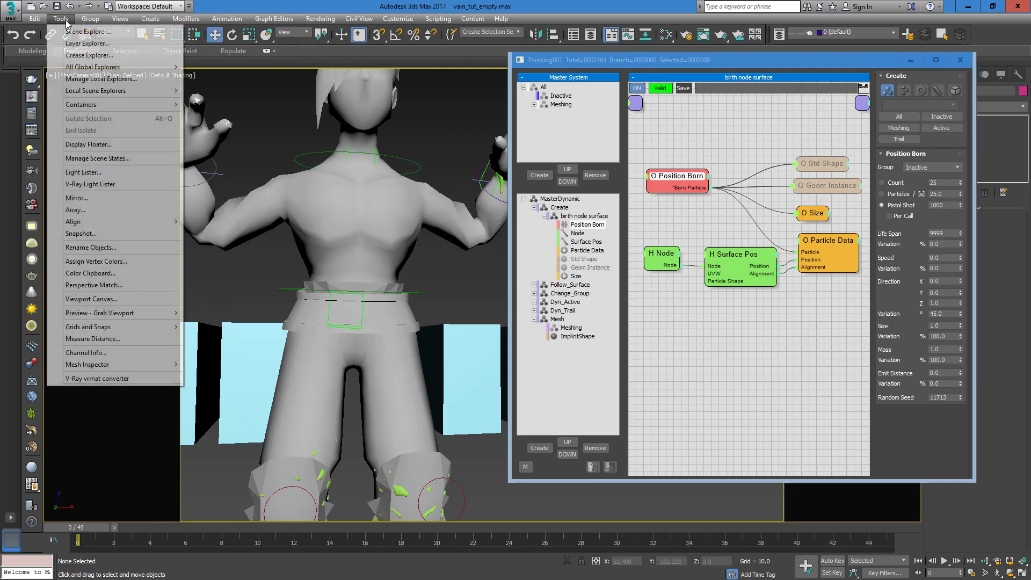
click(434, 278)
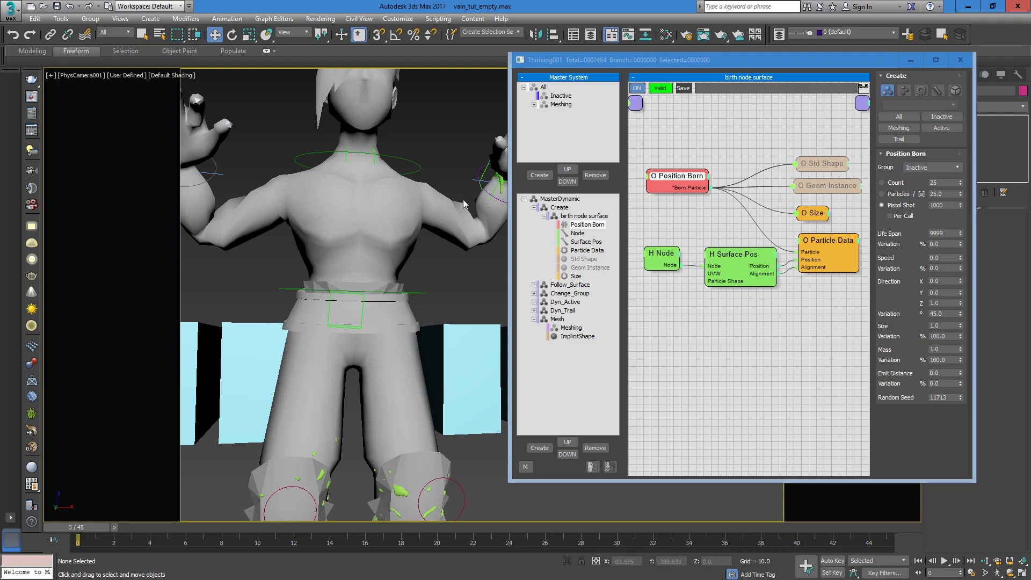
Step: Move the thinkingParticles window aside, frame the character's head, arms and torso, and create a preview animation
drag(737, 65, 1004, 128)
middle_drag(564, 290, 656, 343)
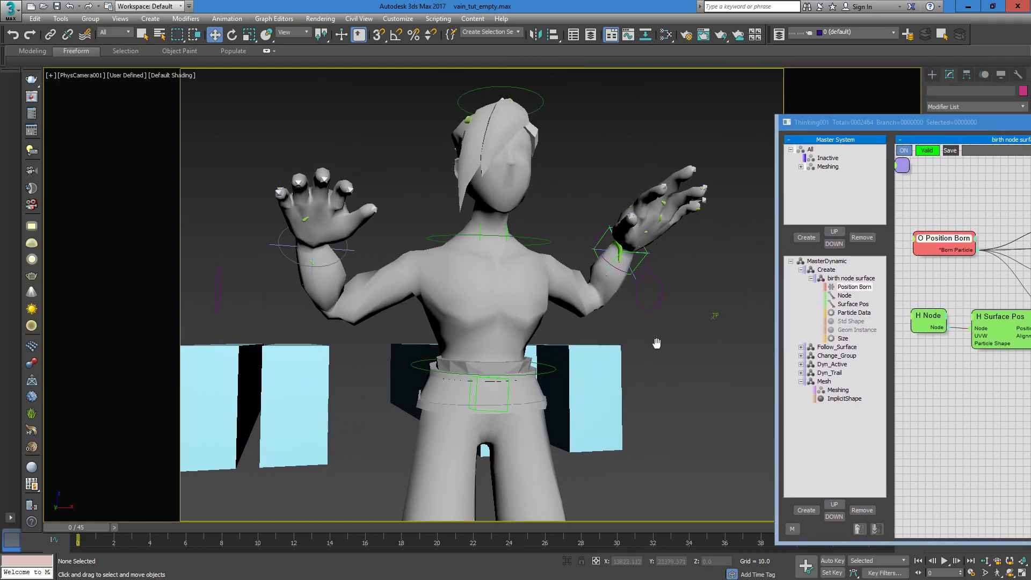
click(60, 18)
mouse_move(134, 313)
click(225, 313)
click(552, 436)
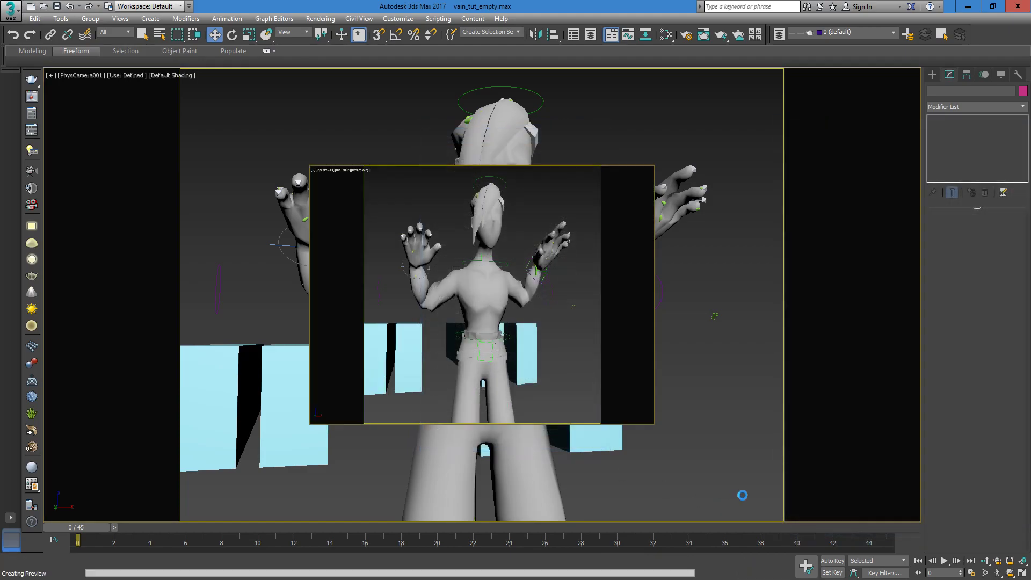